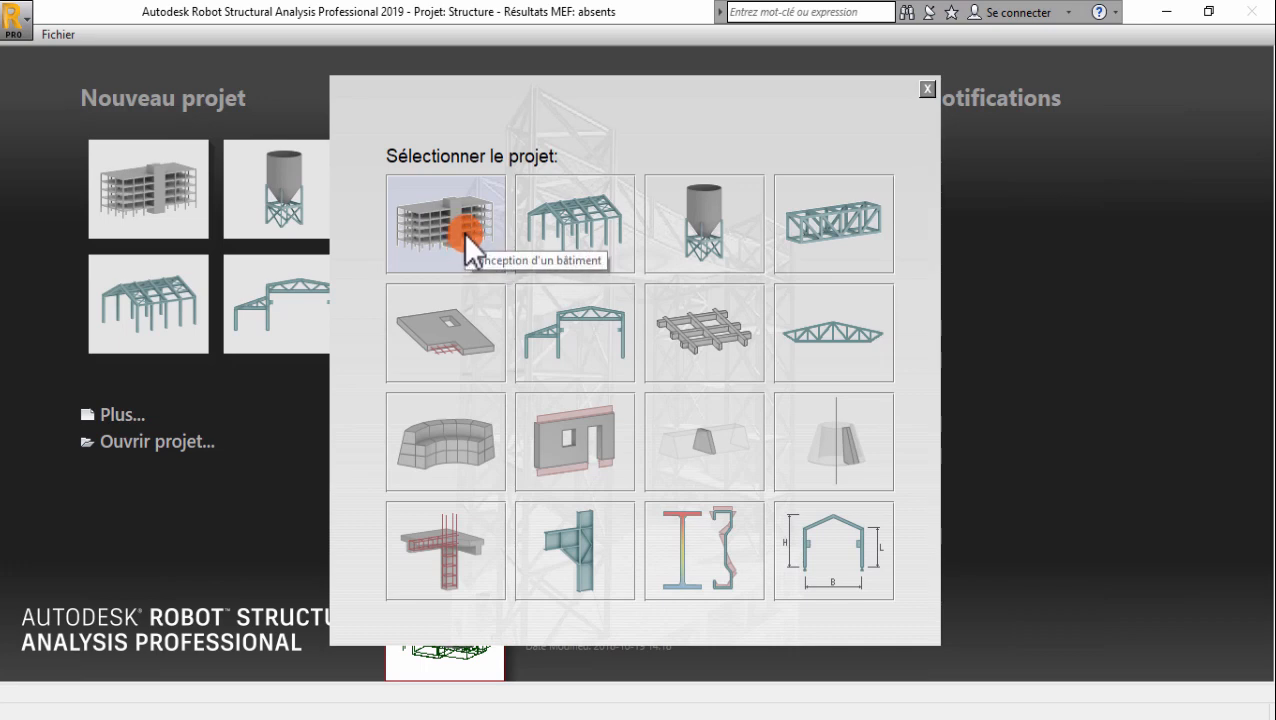
Step: Create a new building design project (Conception d'un bâtiment) and display its plan projection after checking the 3D view
left_click(463, 232)
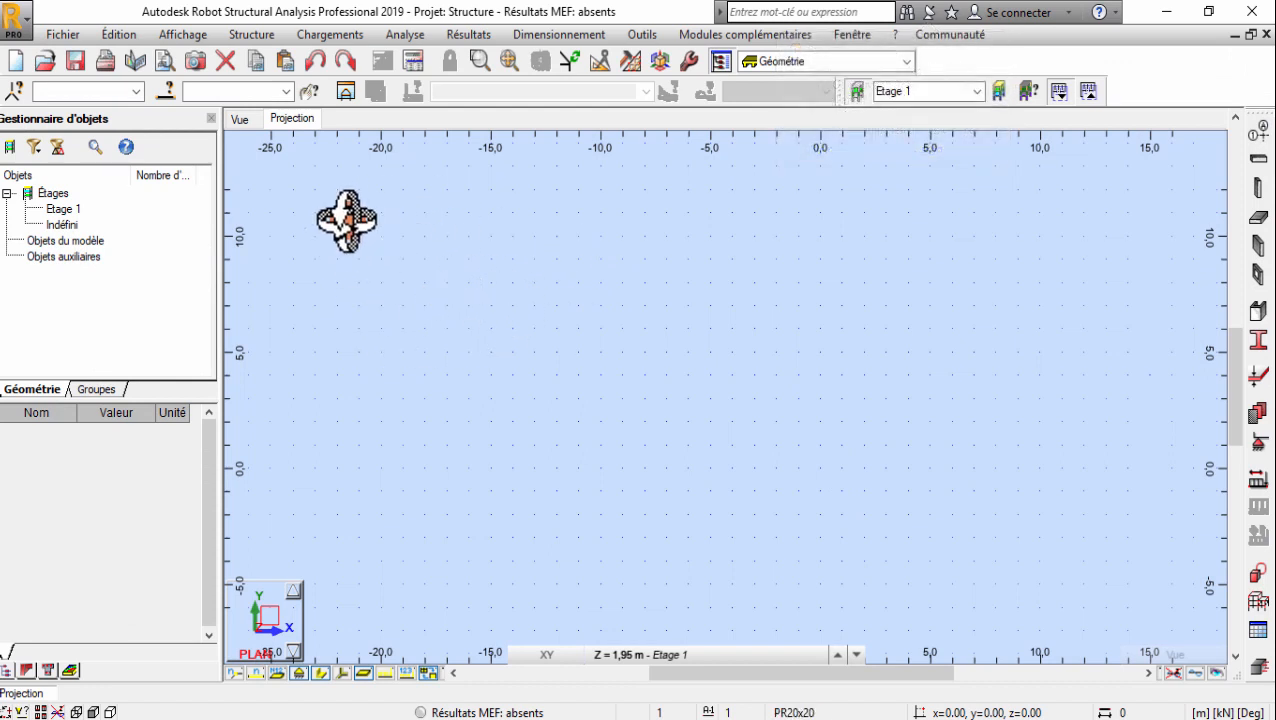
left_click(285, 108)
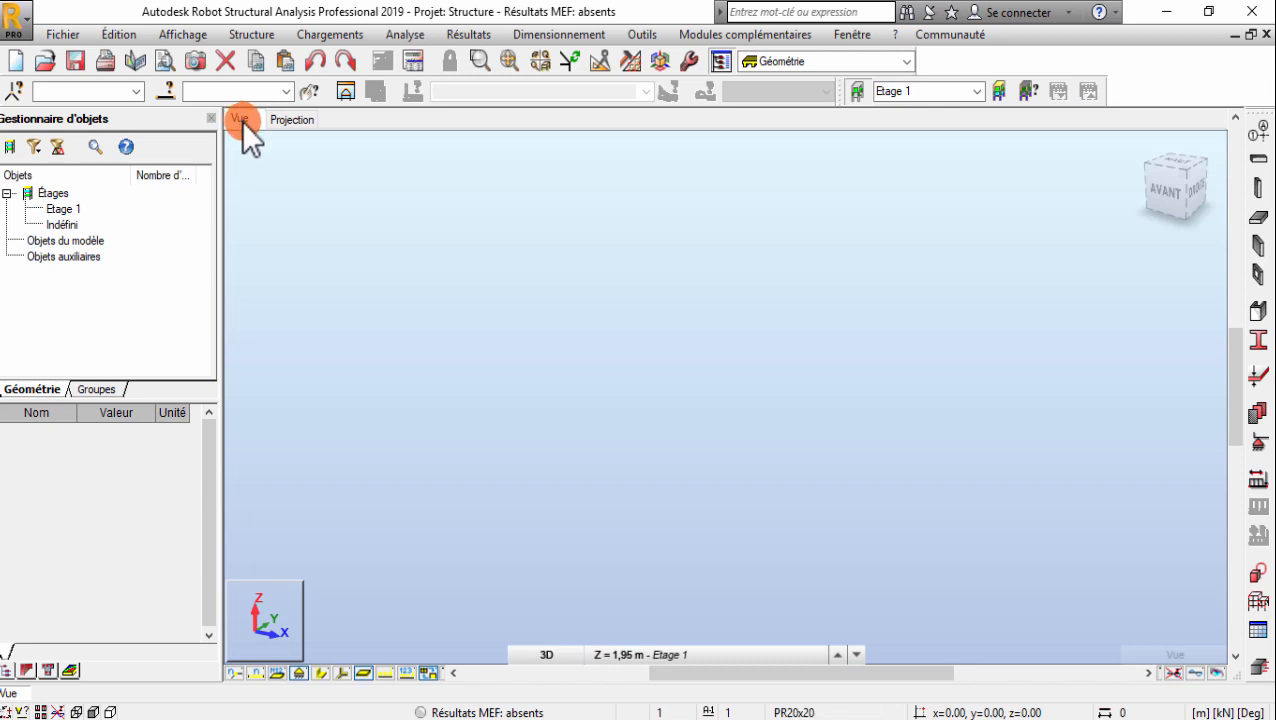
left_click(298, 118)
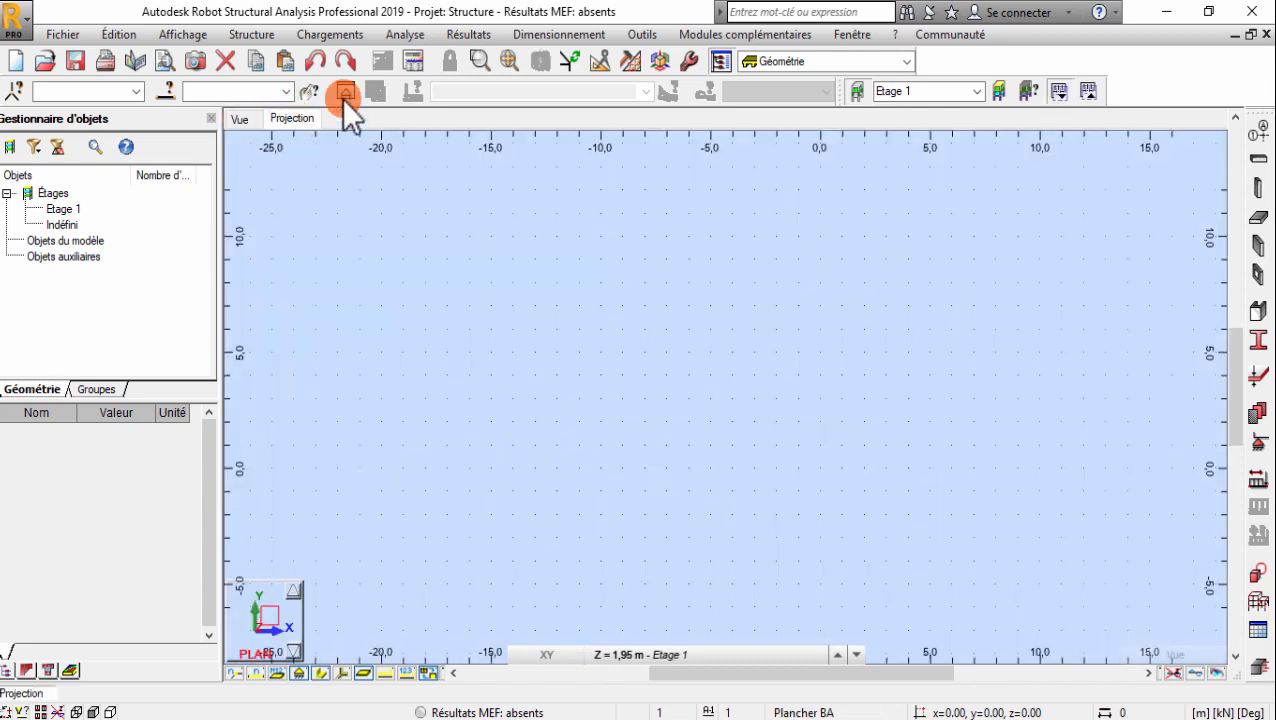
left_click(632, 62)
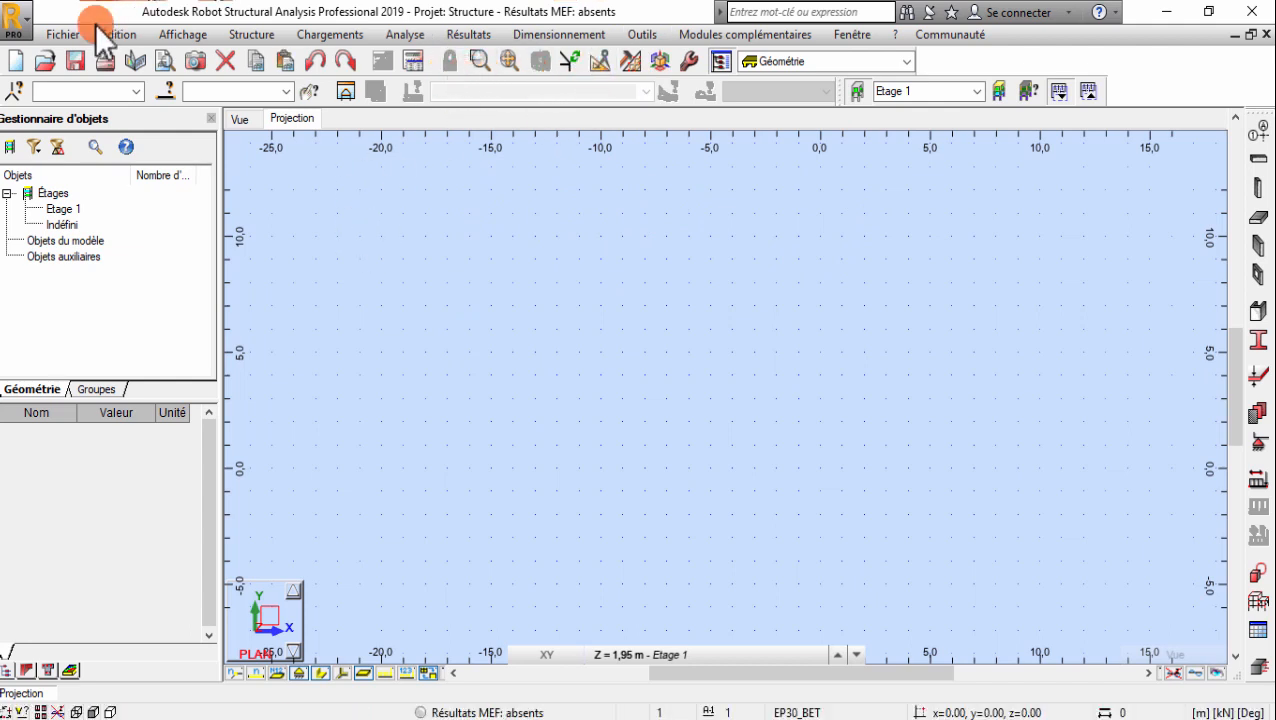
Step: Turn off the grid display in the plan projection view
scroll(615, 310, "up", 3)
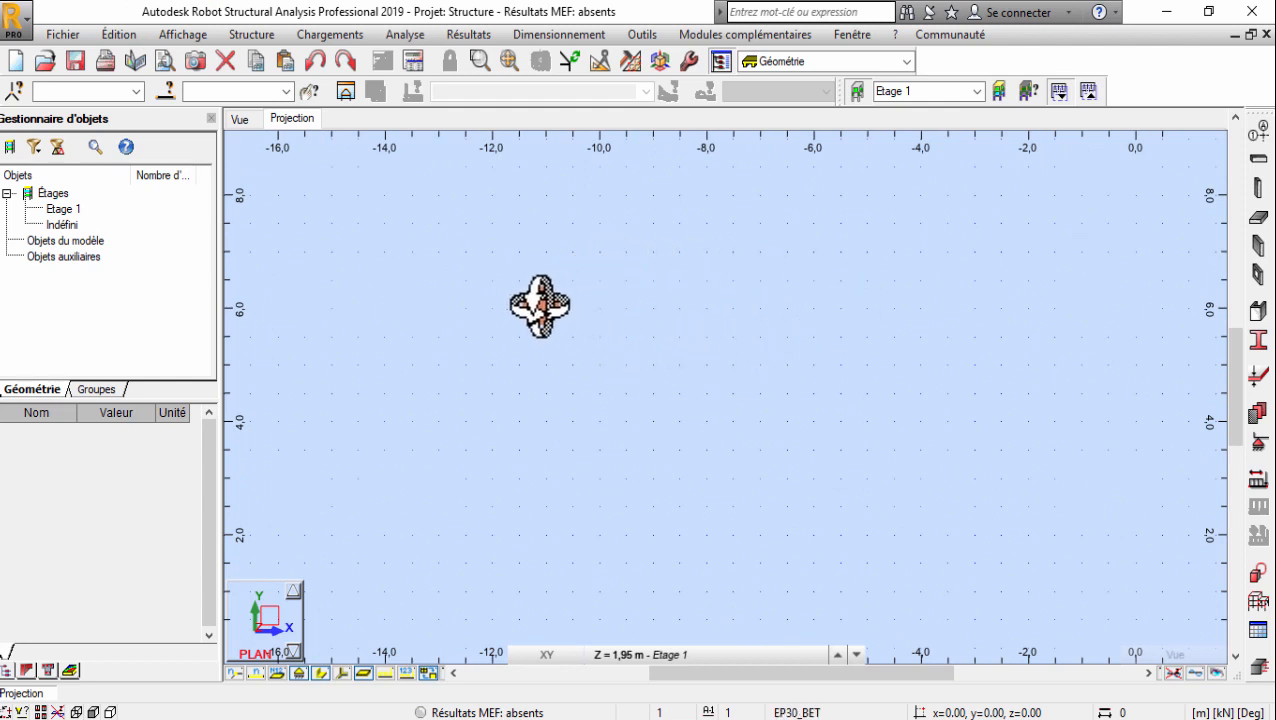
left_click(183, 35)
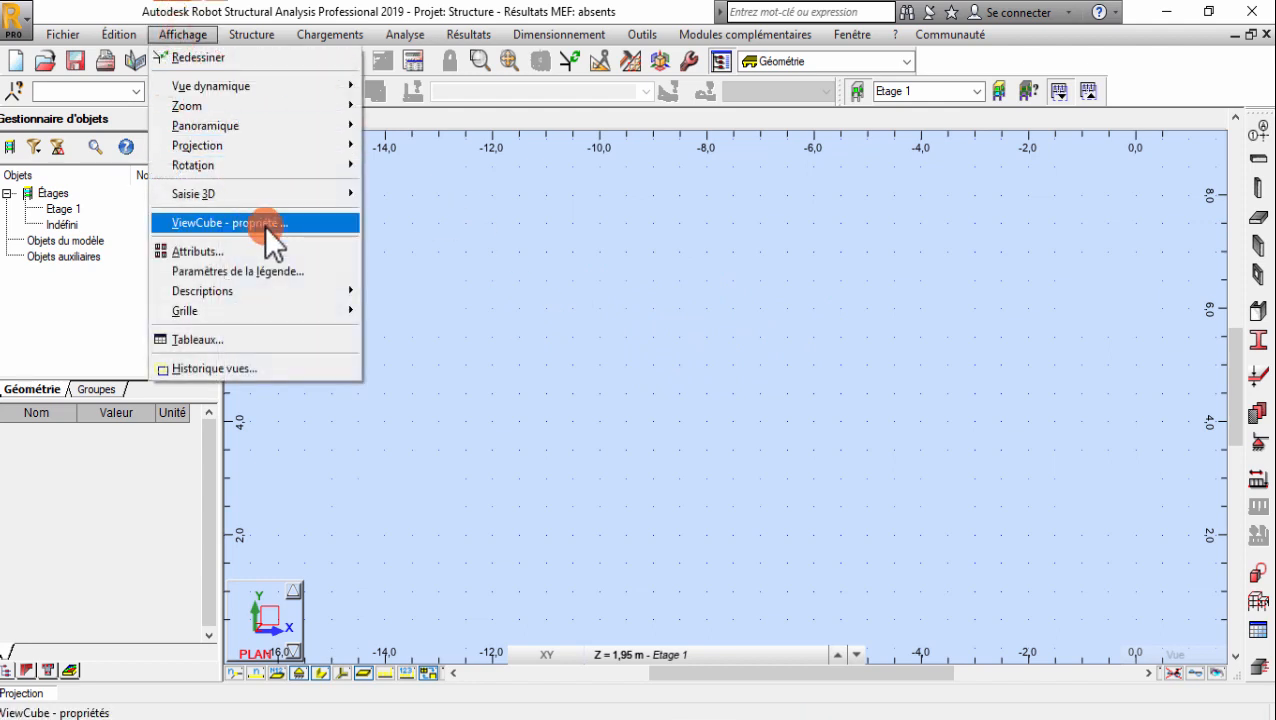
mouse_move(305, 314)
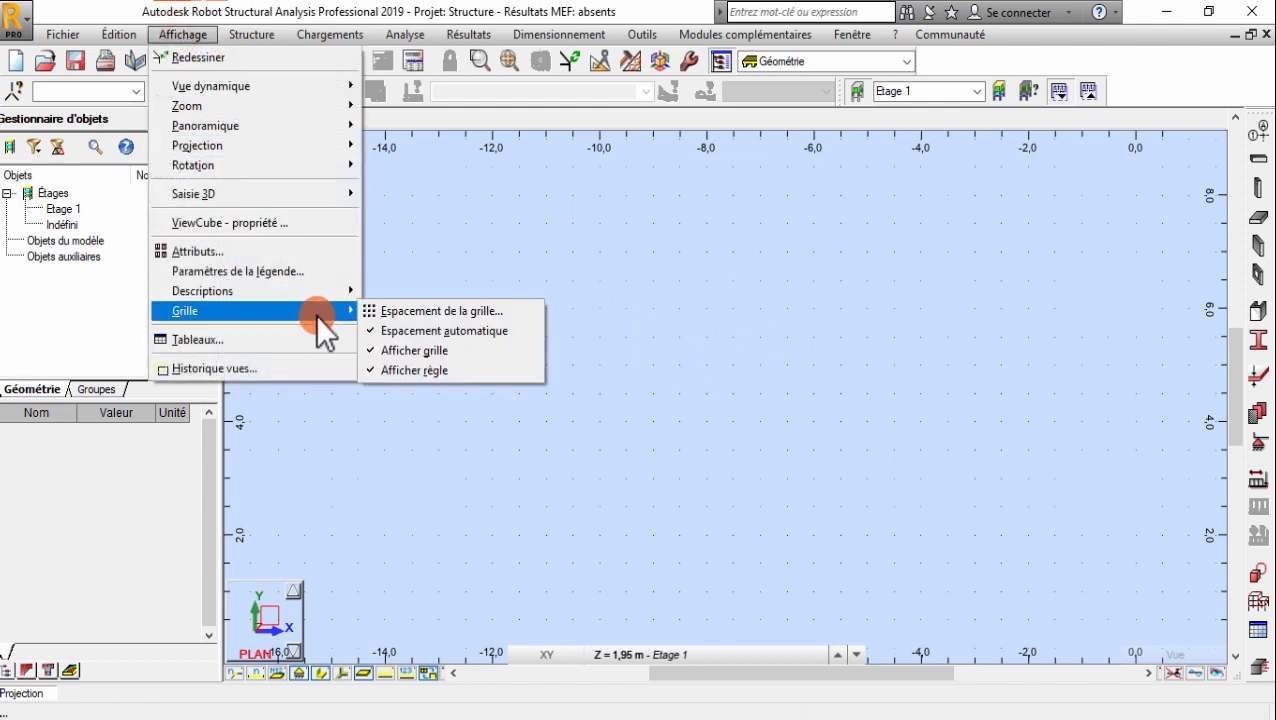
left_click(375, 351)
scroll(438, 396, "down", 3)
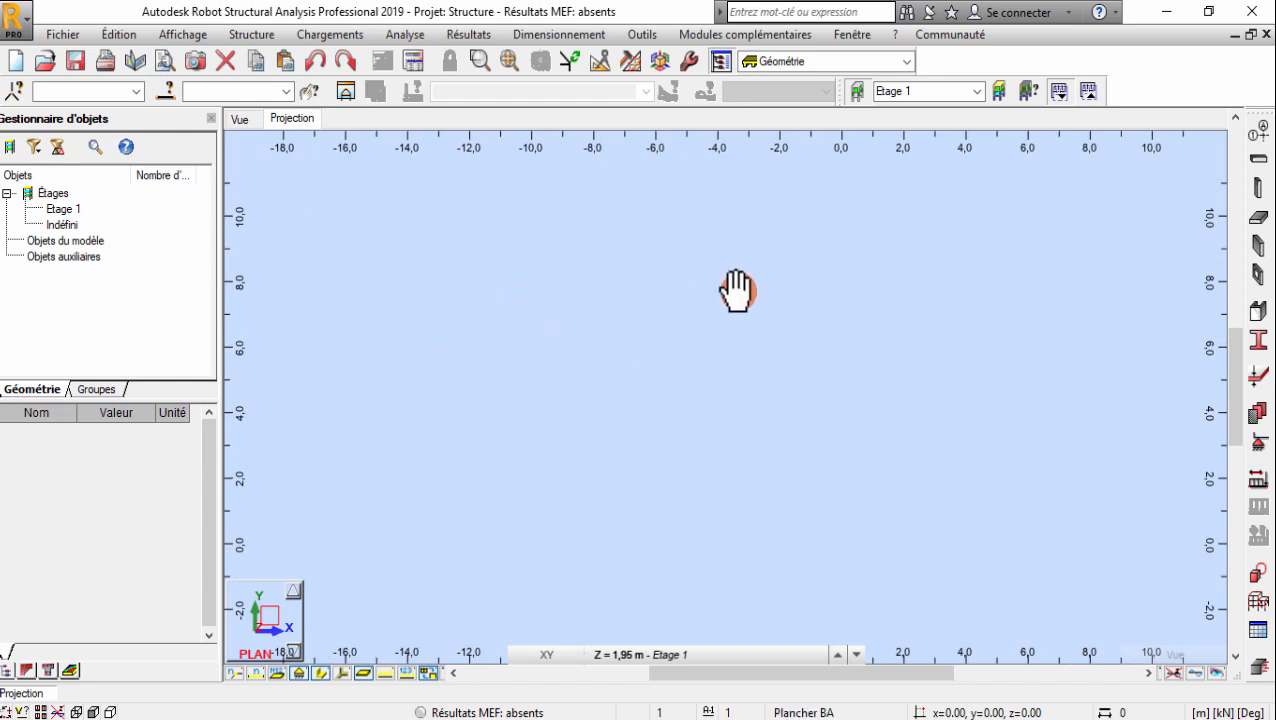
Step: Apply the JAZZ MEETING colour scheme to the display in the program preferences
left_click(641, 35)
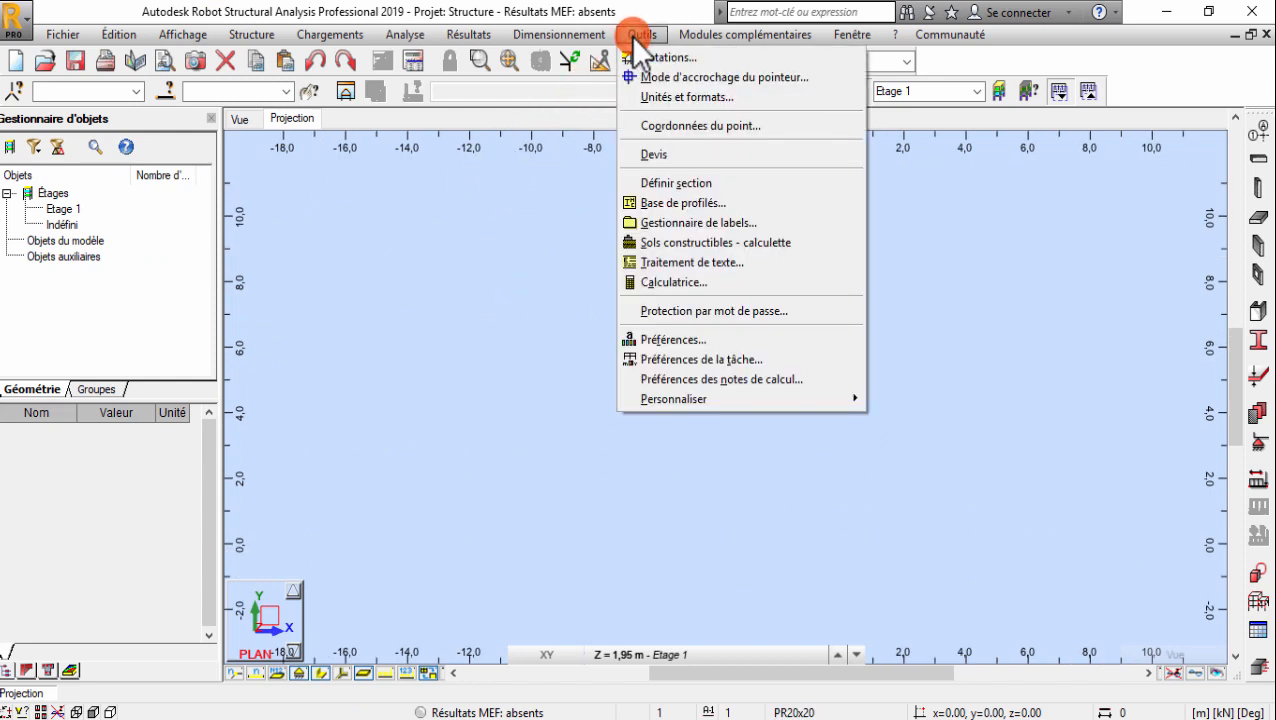
left_click(678, 339)
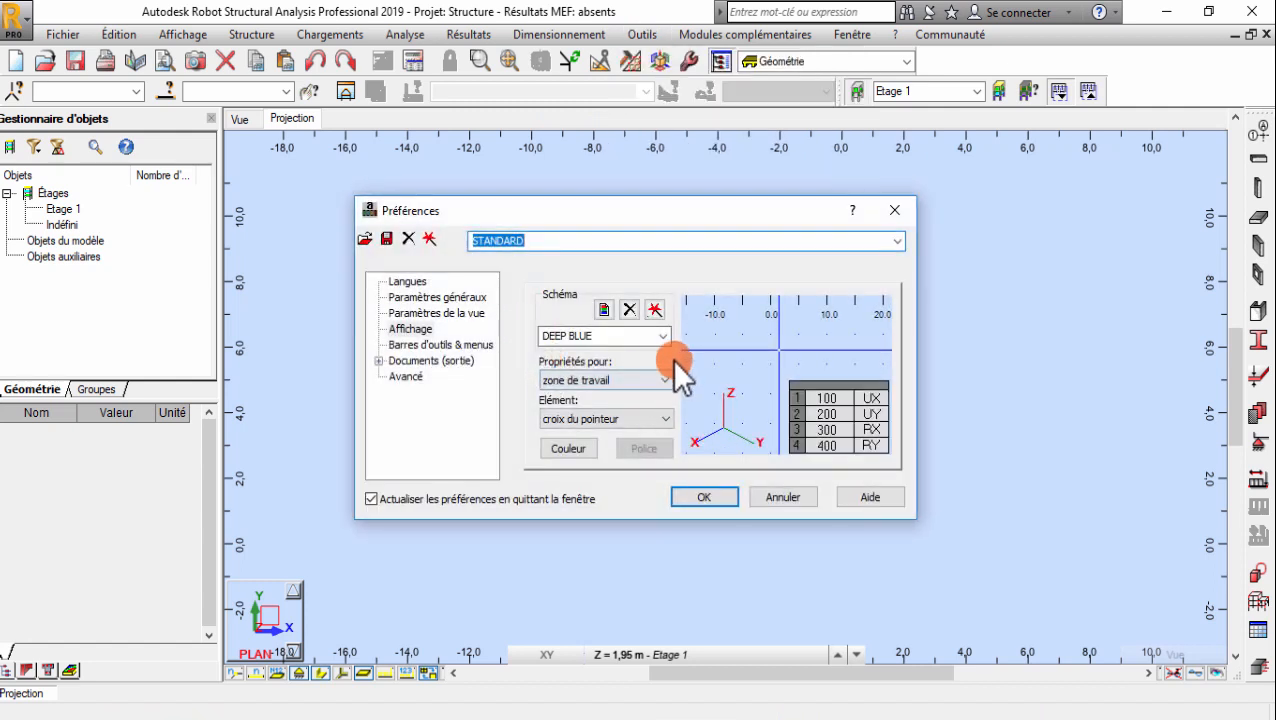
left_click(663, 335)
left_click(570, 405)
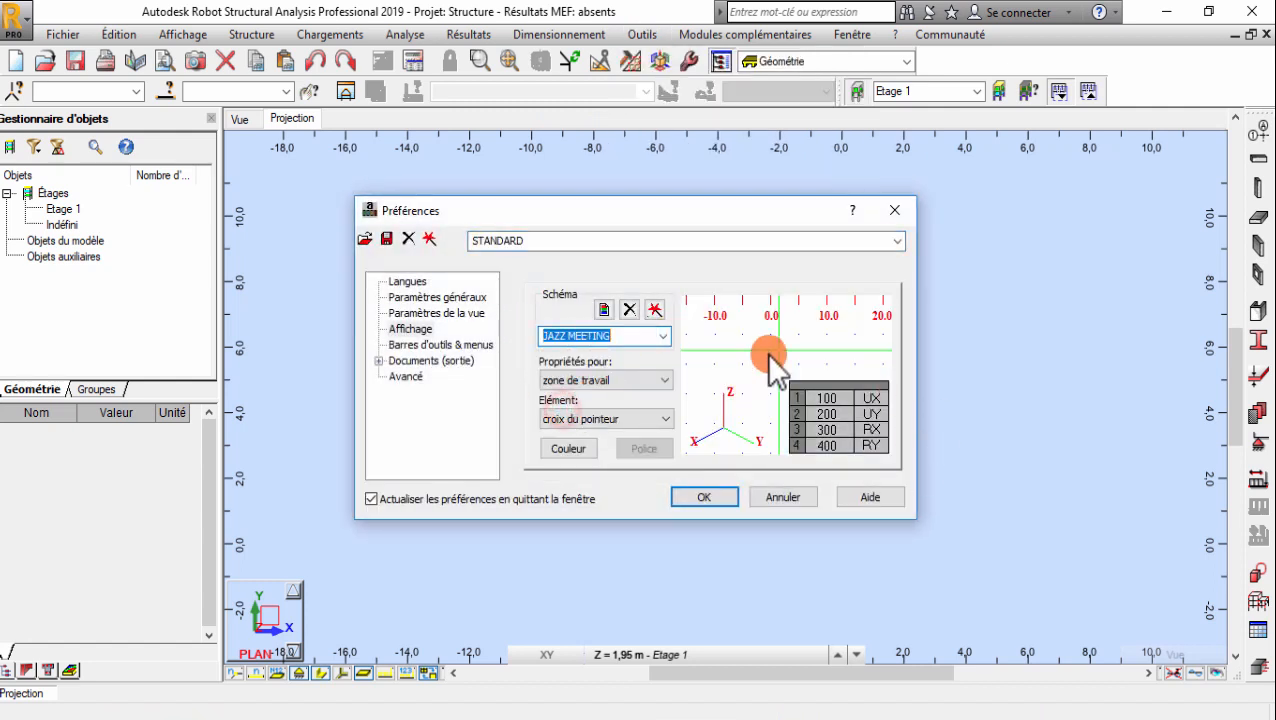
left_click(698, 494)
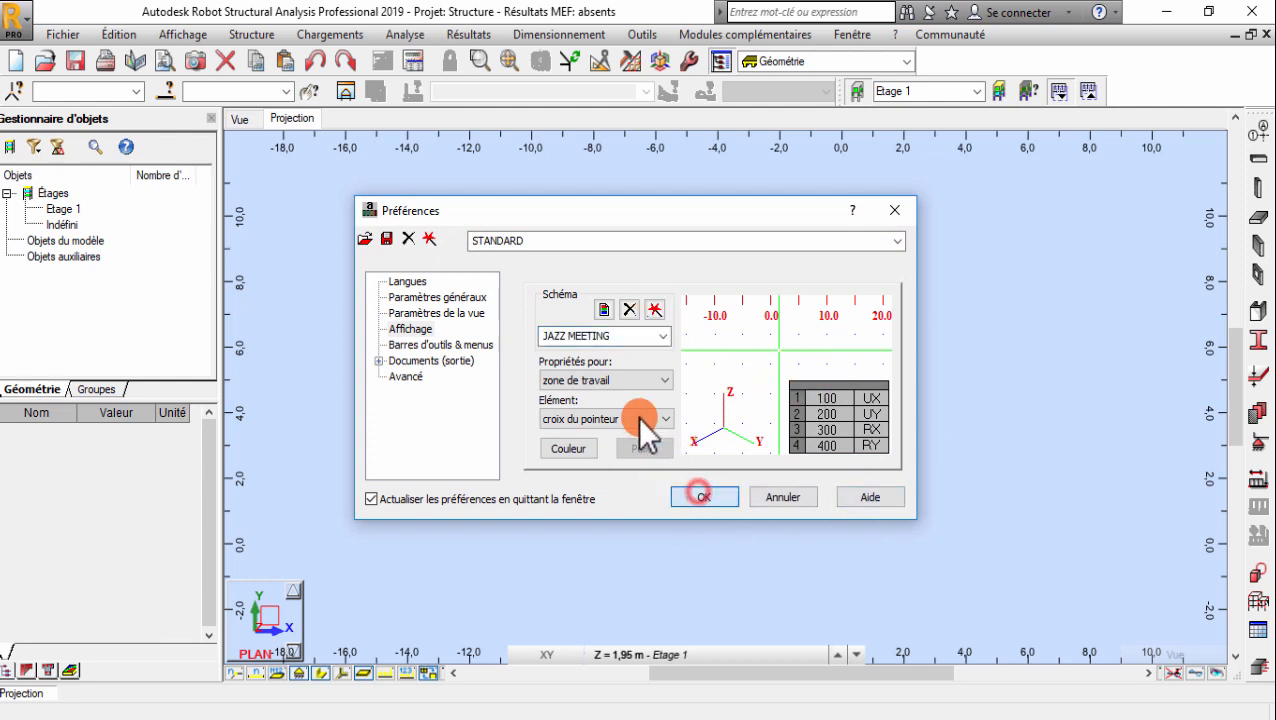
left_click(706, 498)
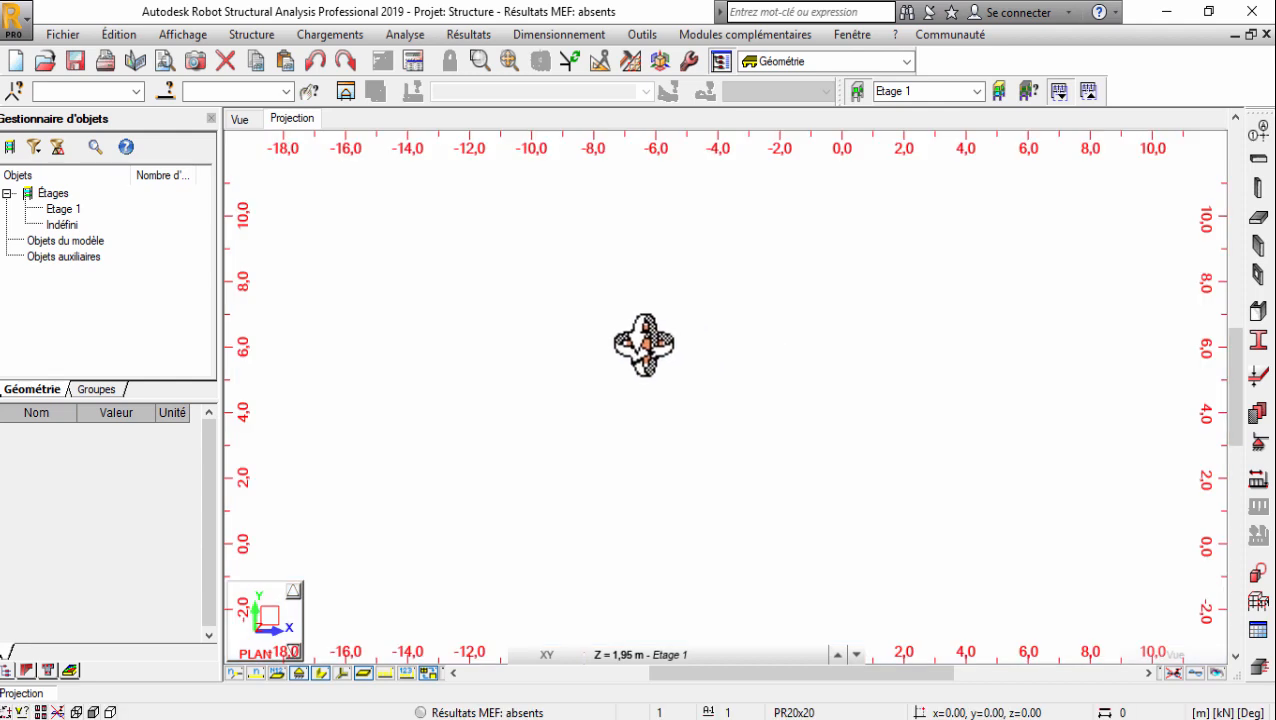
Step: Switch the display colour scheme back to DEEP BLUE in the program preferences
left_click(640, 35)
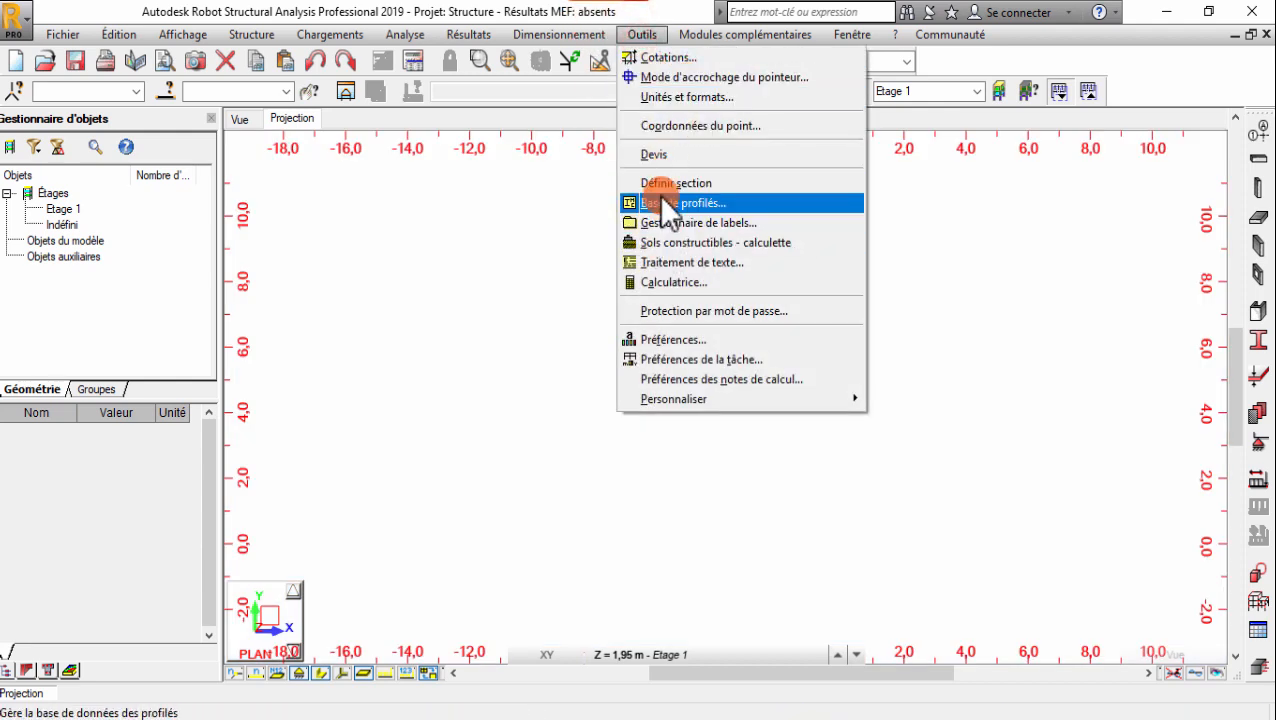
left_click(665, 340)
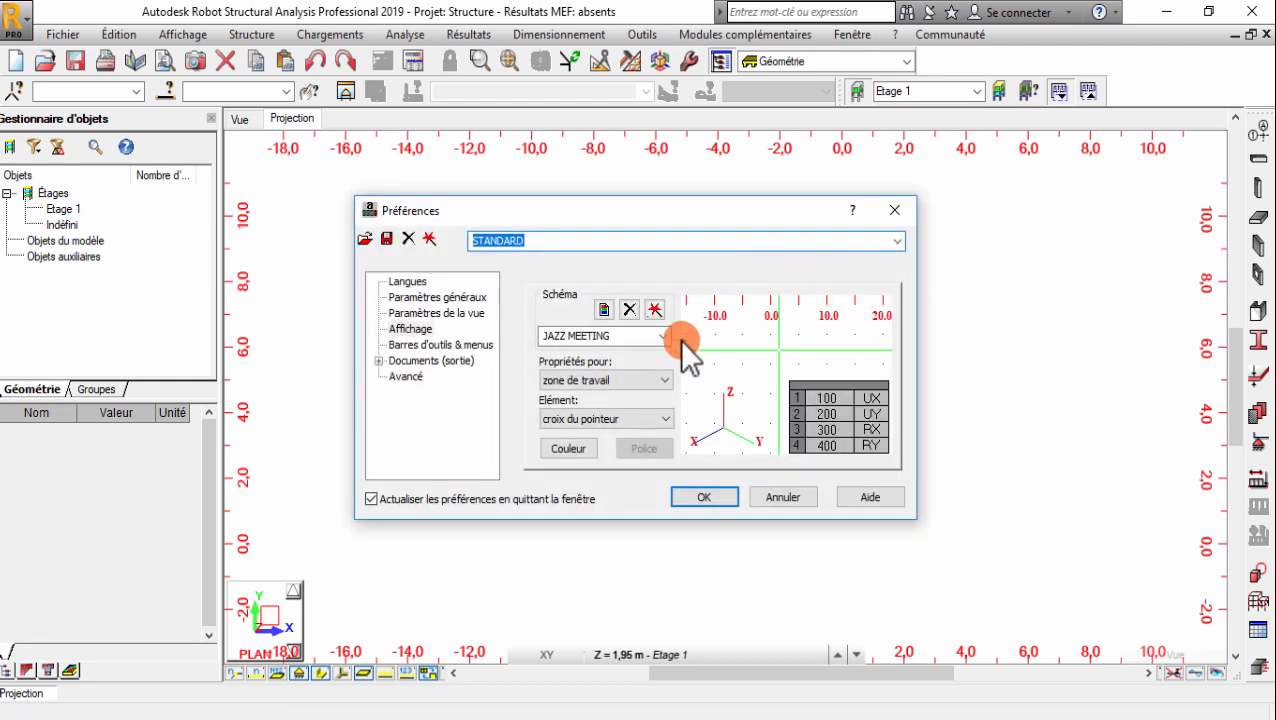
left_click(665, 336)
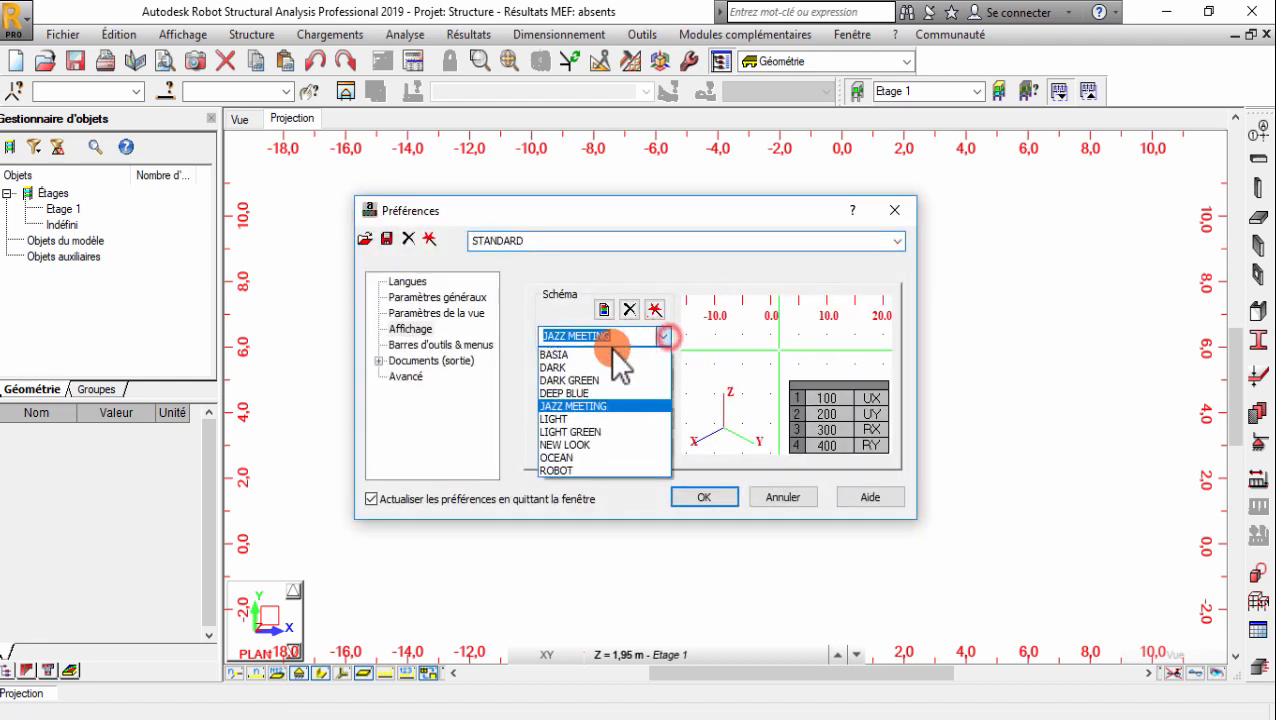
left_click(578, 392)
left_click(725, 489)
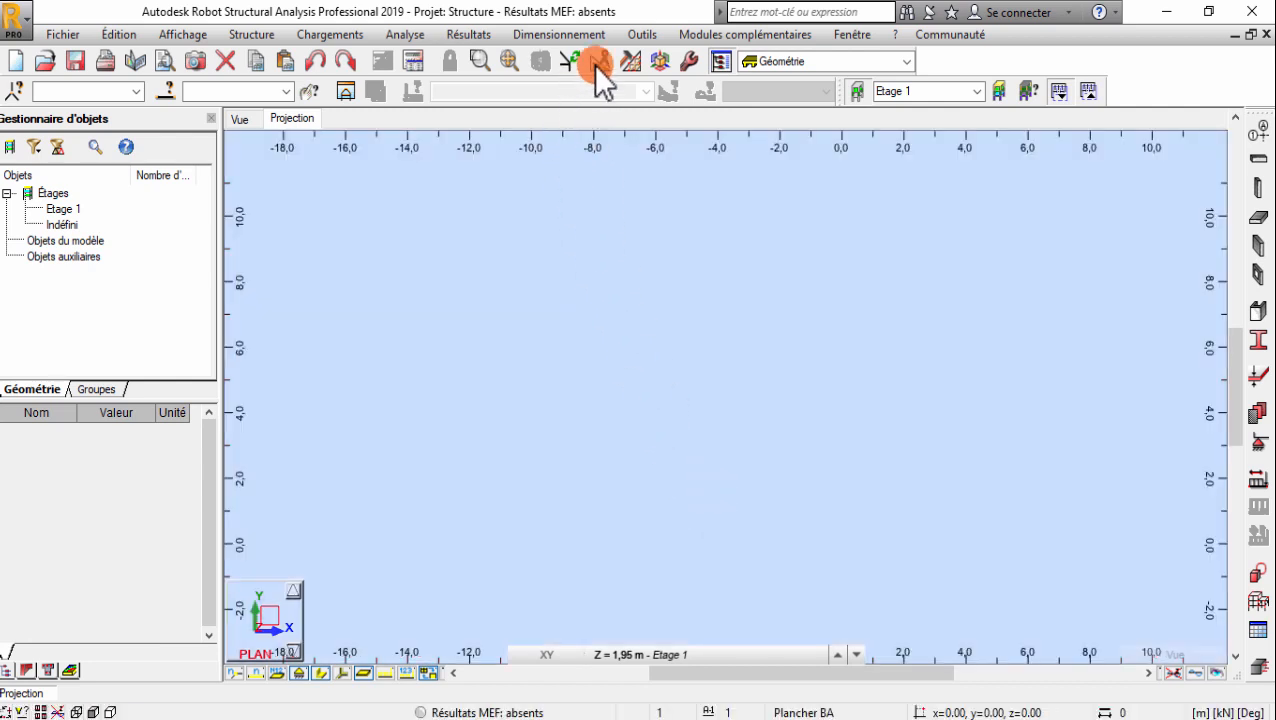
Step: Replace all default units with metric units in the job preferences (Préférences de la tâche)
left_click(645, 35)
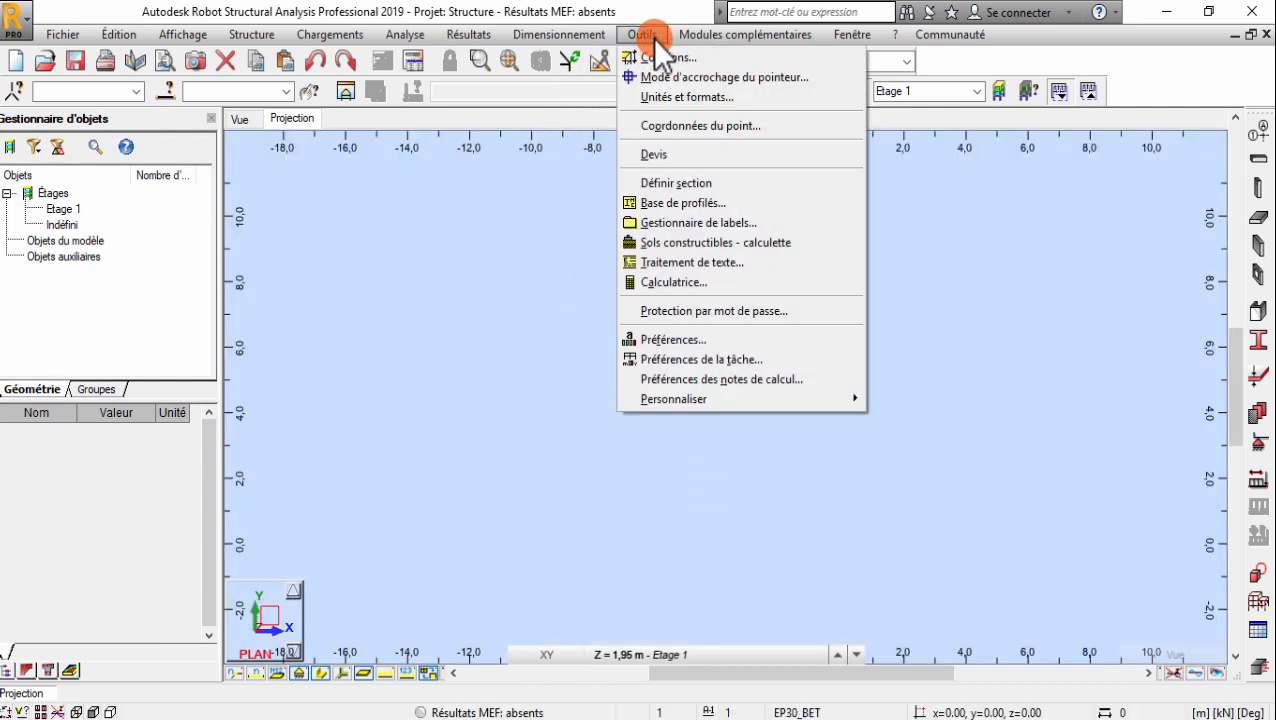
left_click(660, 362)
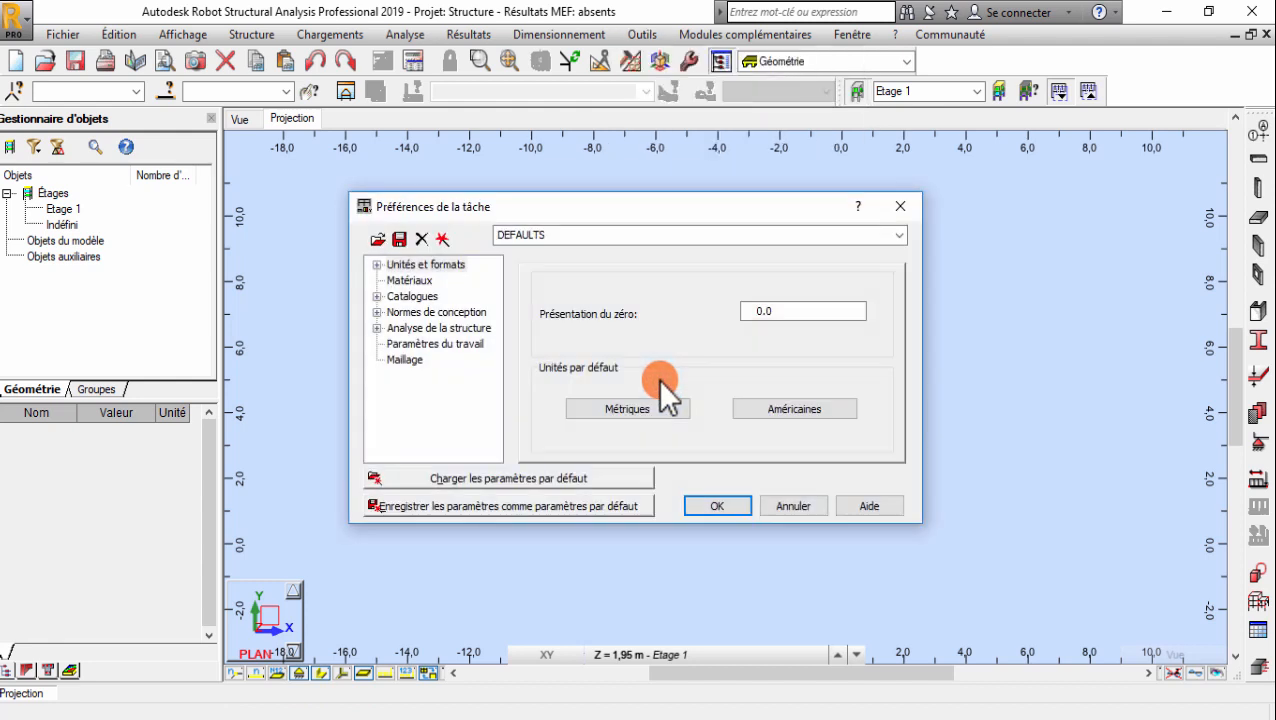
left_click(412, 264)
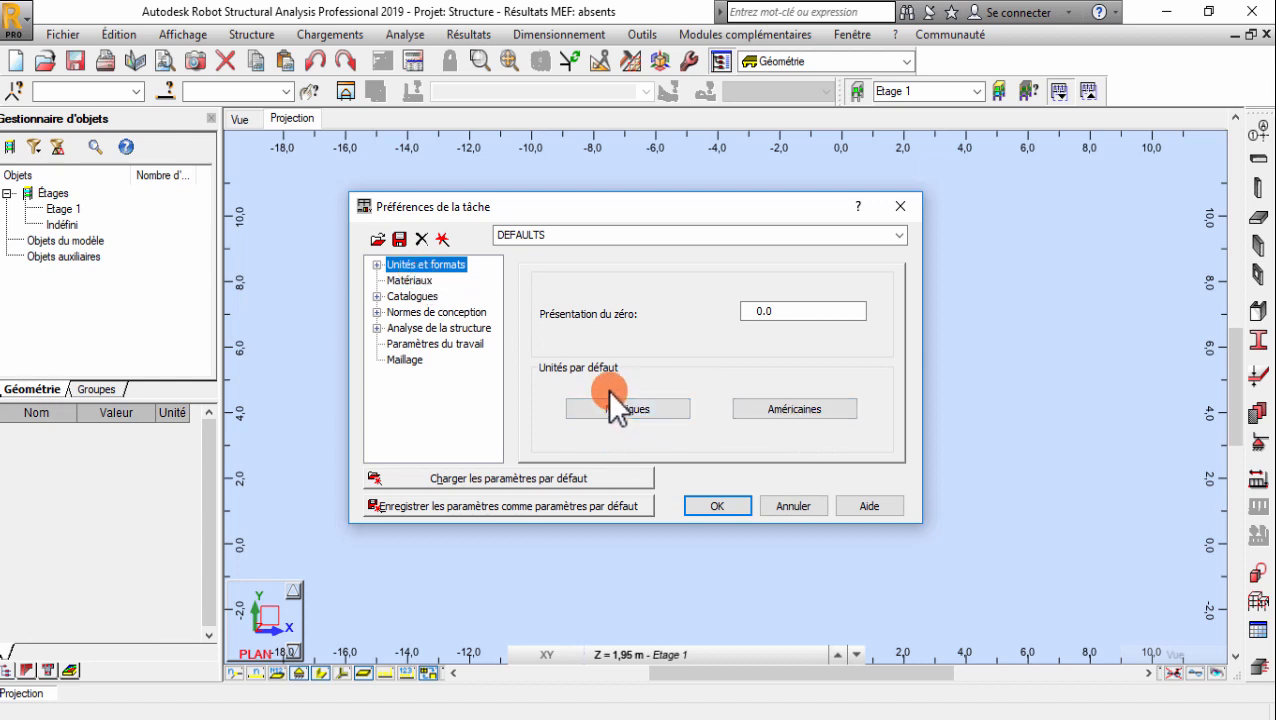
left_click(785, 410)
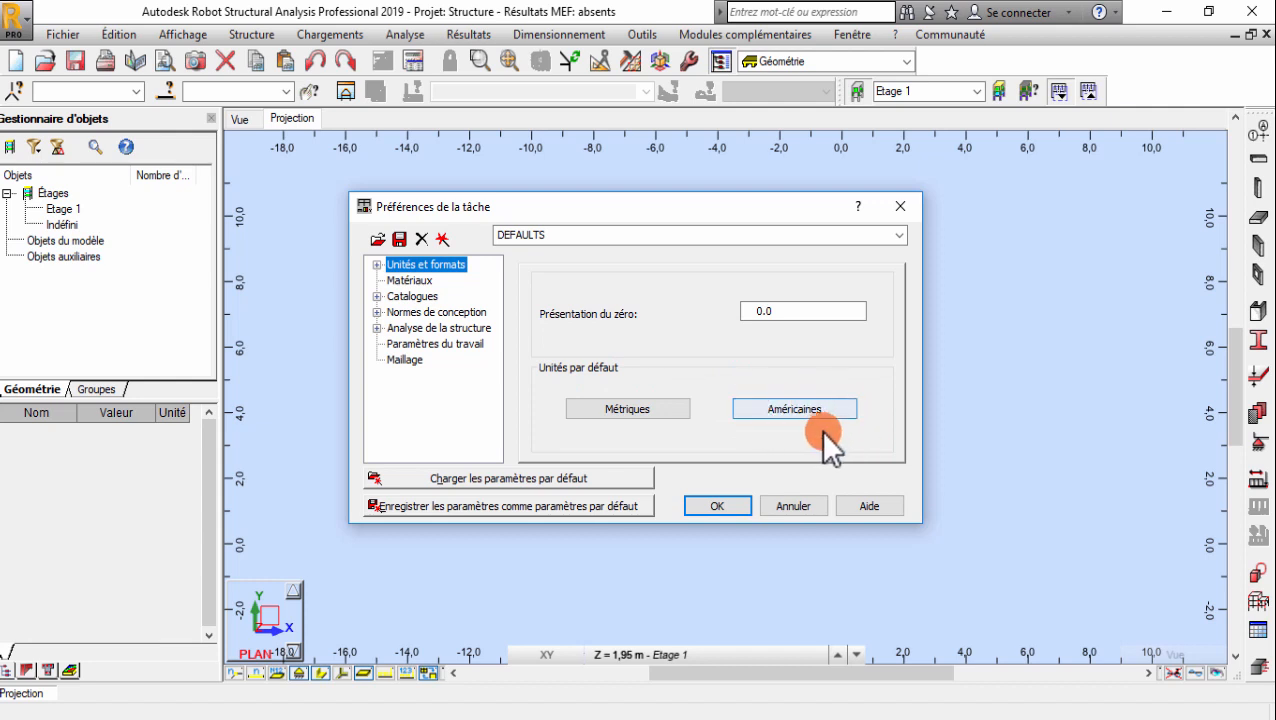
left_click(620, 409)
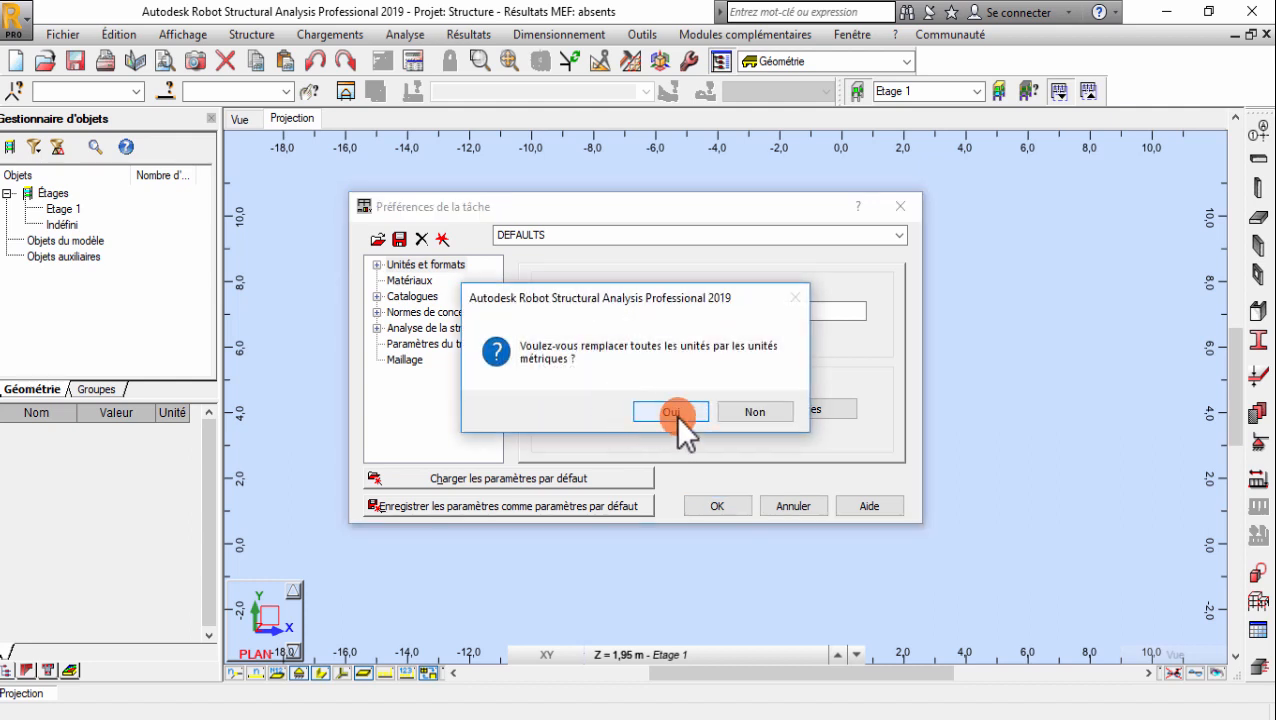
left_click(673, 412)
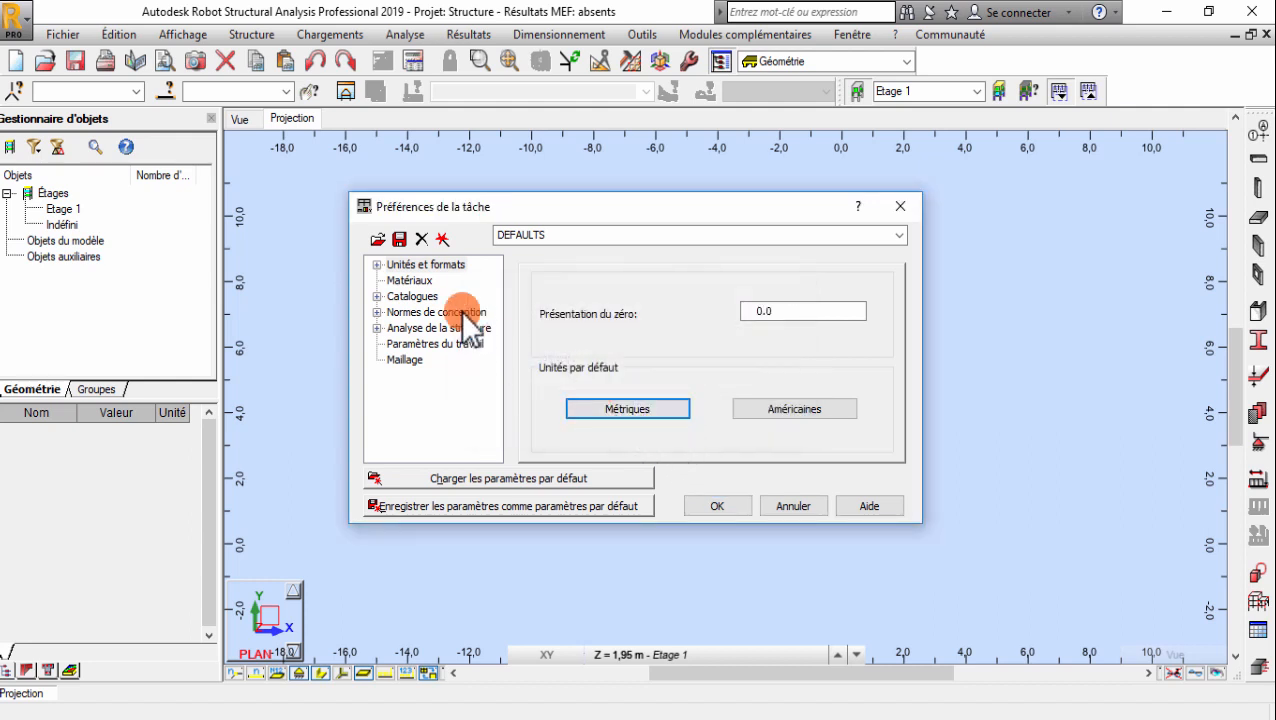
Step: Review the dimension units available for the structure, sections, steel connections and reinforcement area
left_click(376, 264)
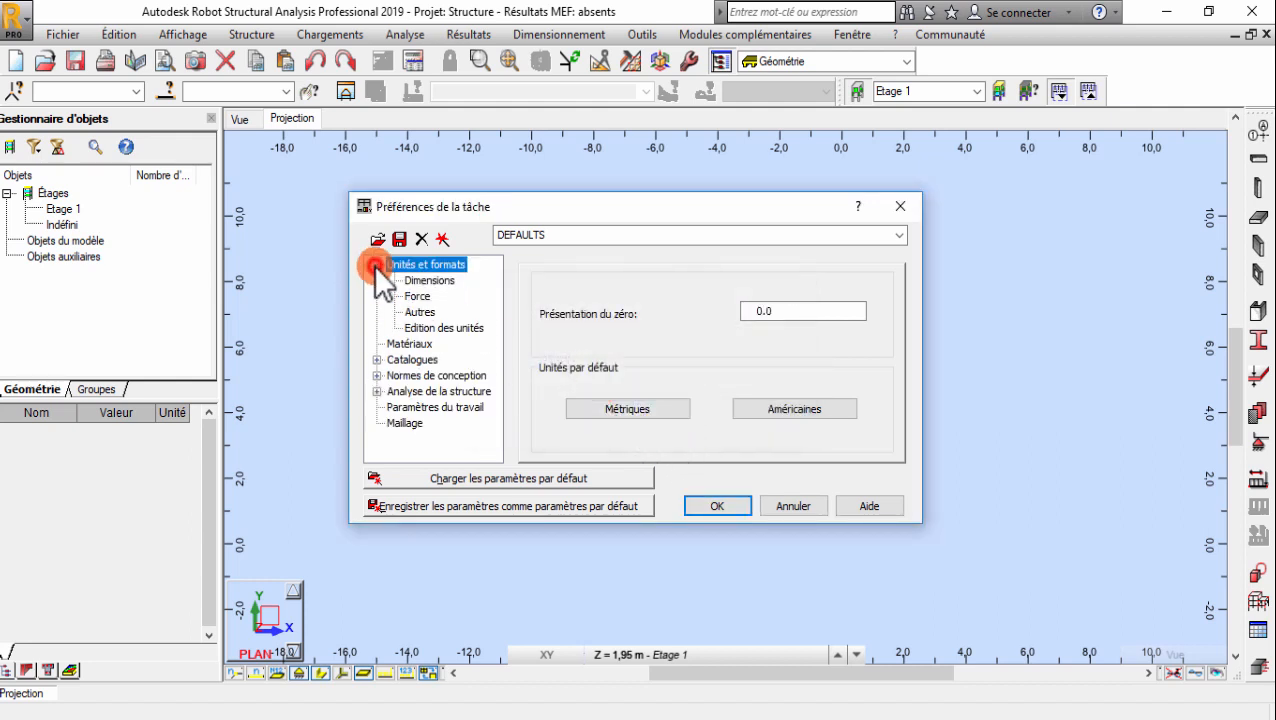
left_click(430, 281)
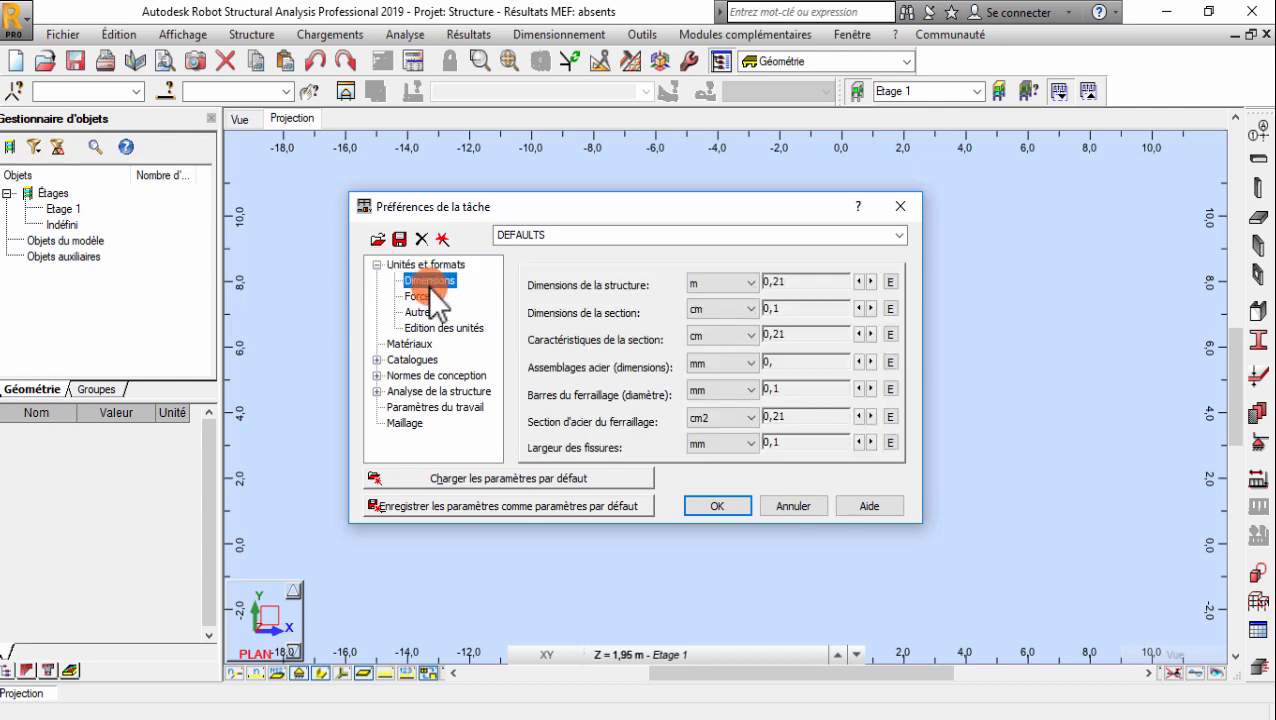
left_click(718, 282)
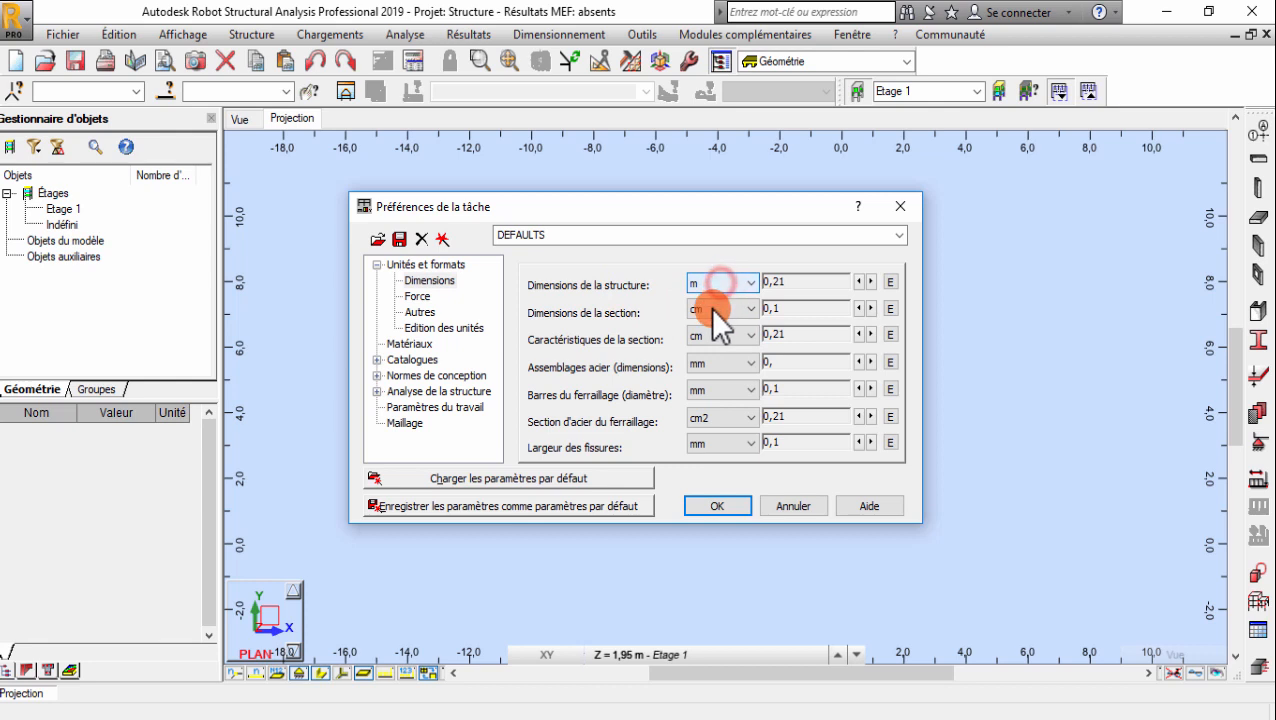
left_click(709, 307)
left_click(709, 307)
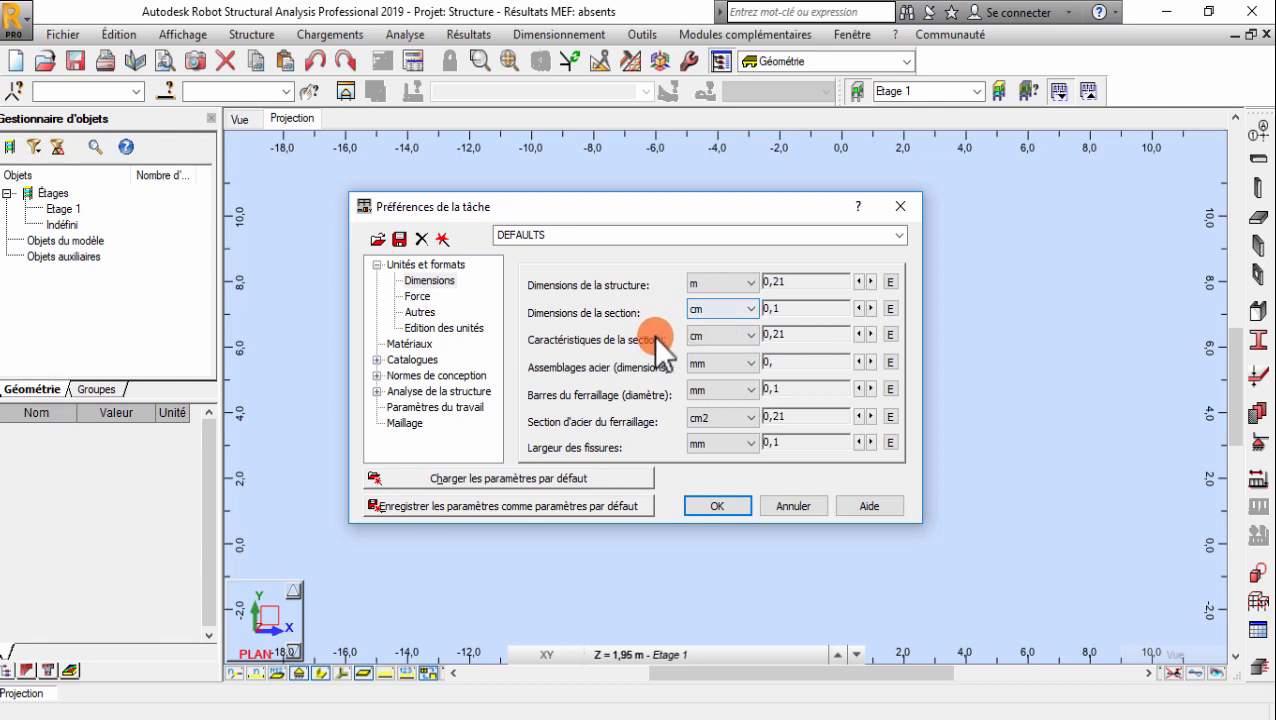
left_click(714, 336)
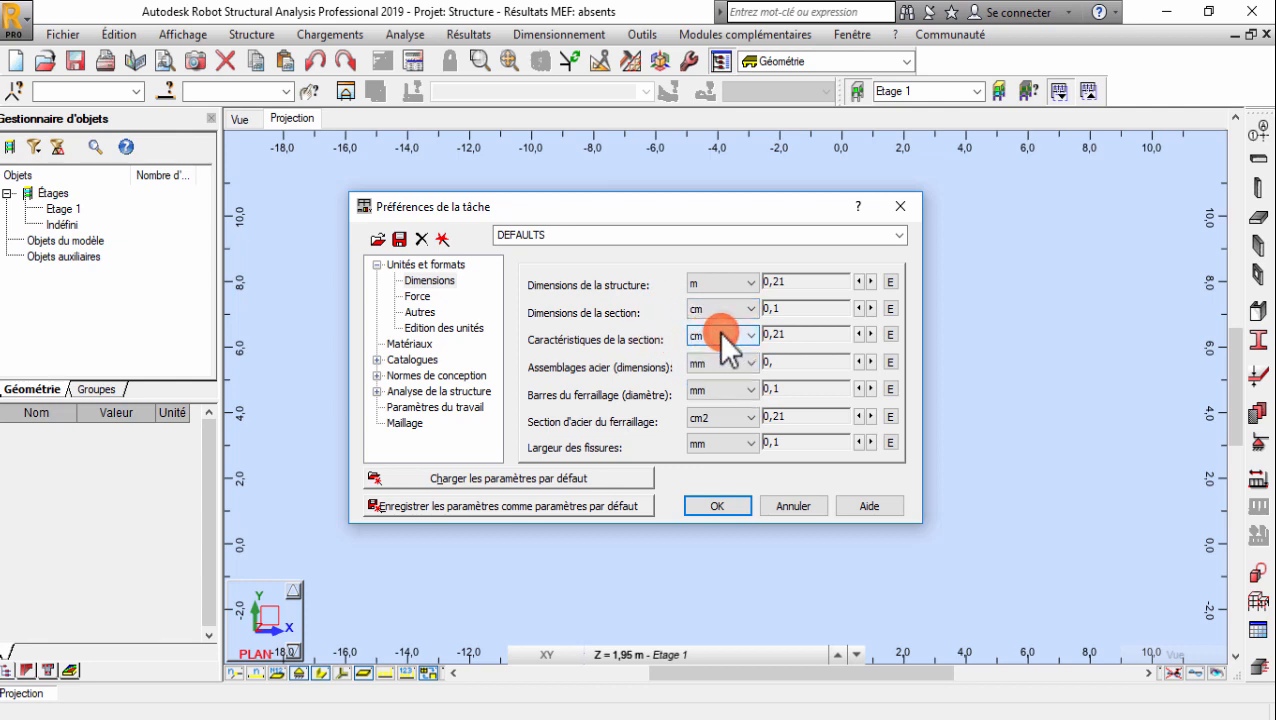
left_click(728, 363)
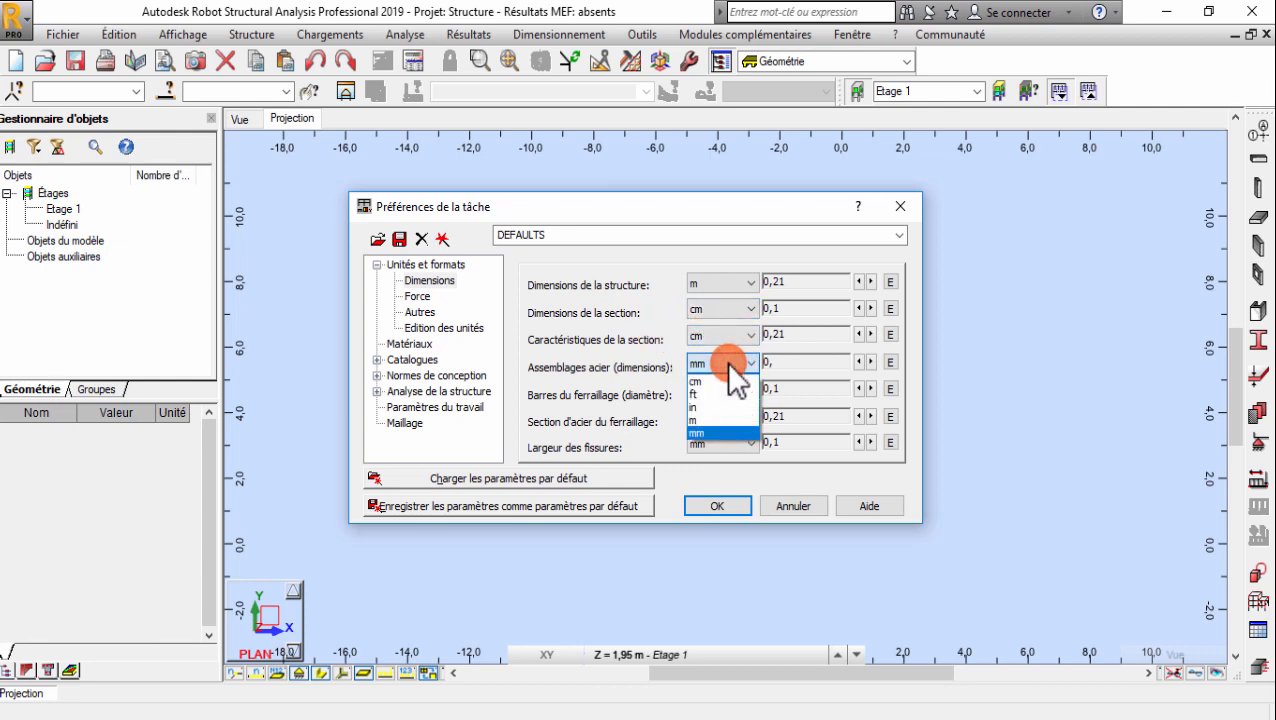
left_click(728, 362)
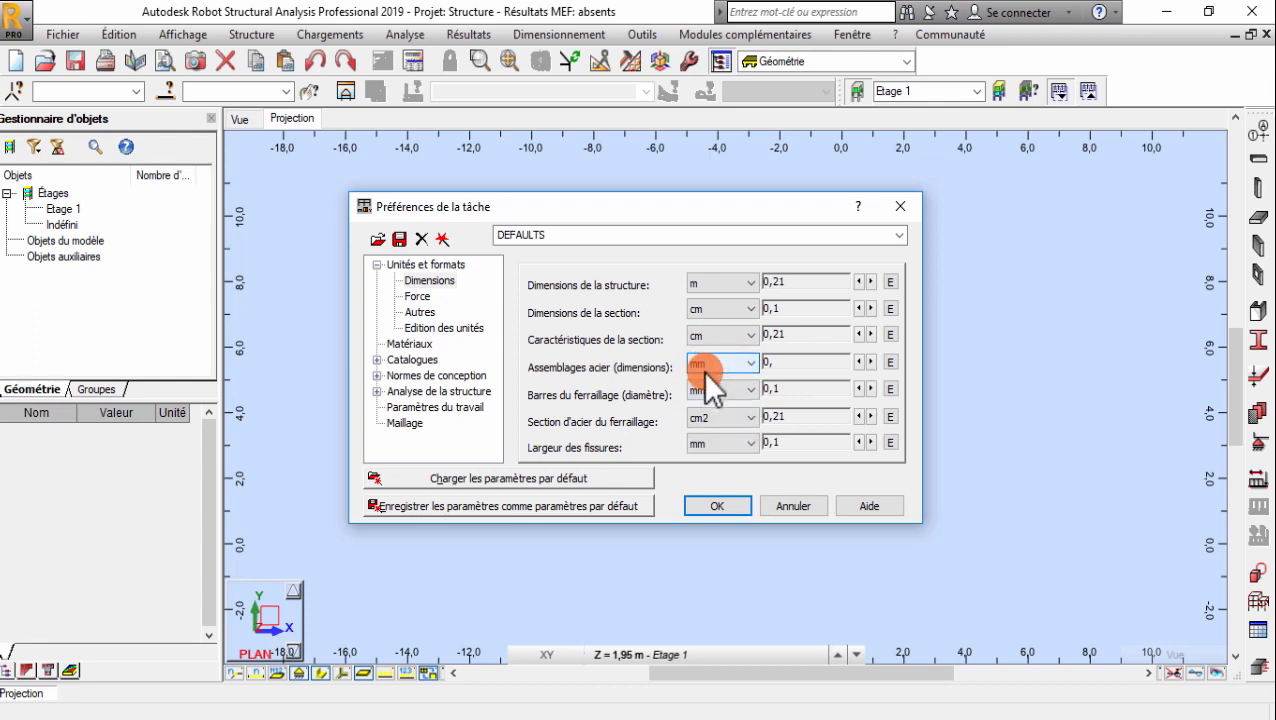
left_click(708, 415)
left_click(708, 415)
left_click(700, 366)
Step: Try four decimal places for the structure dimensions and return the format to two decimals
left_click(800, 287)
left_click(871, 282)
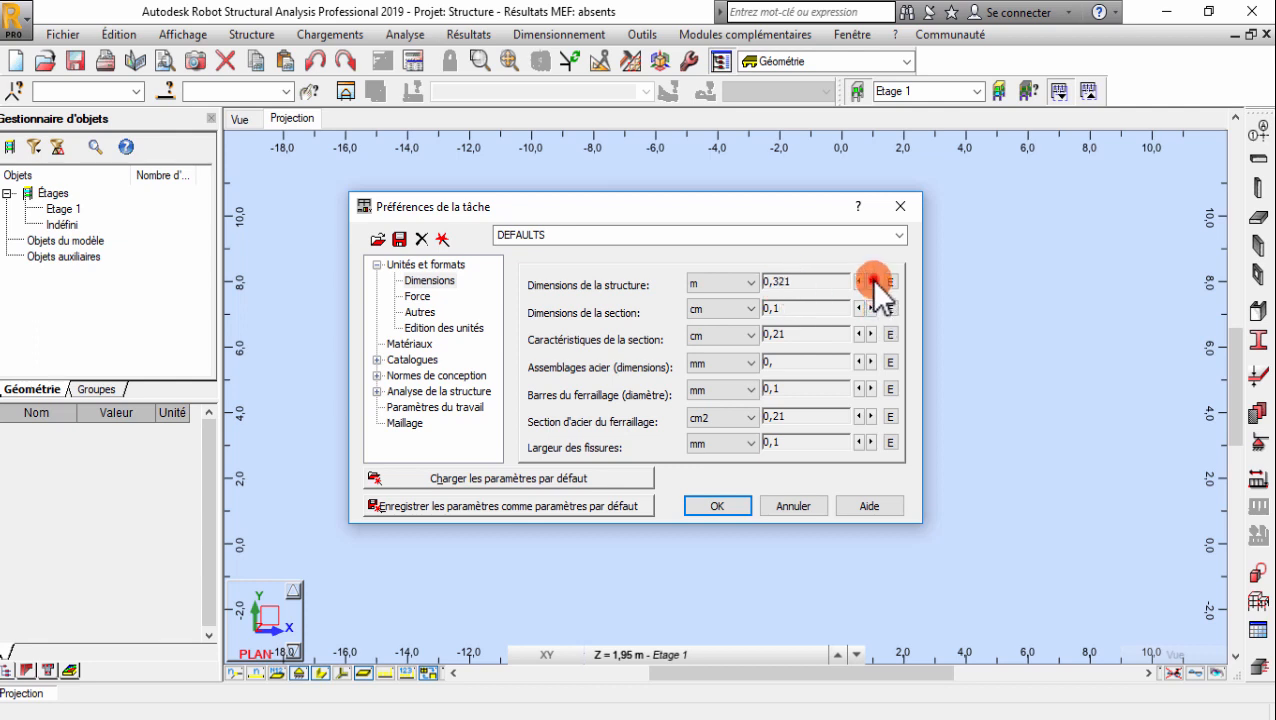
left_click(871, 282)
left_click(780, 283)
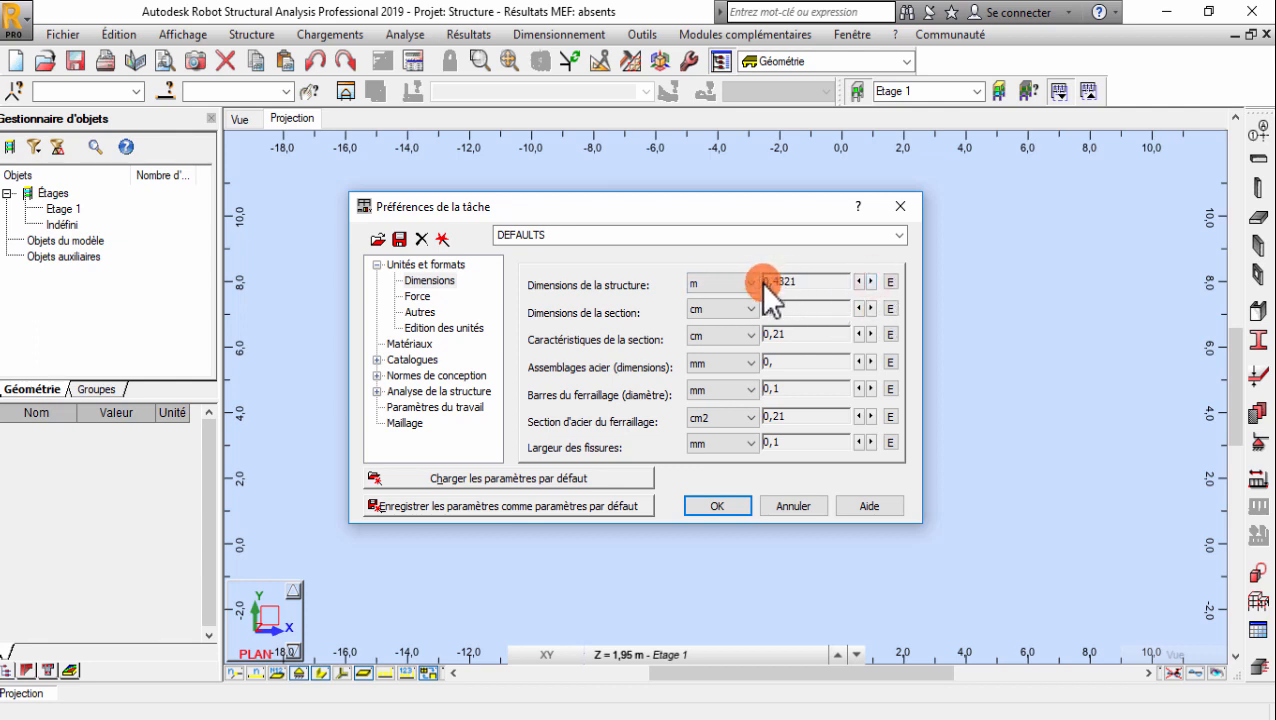
left_click(778, 305)
left_click(773, 300)
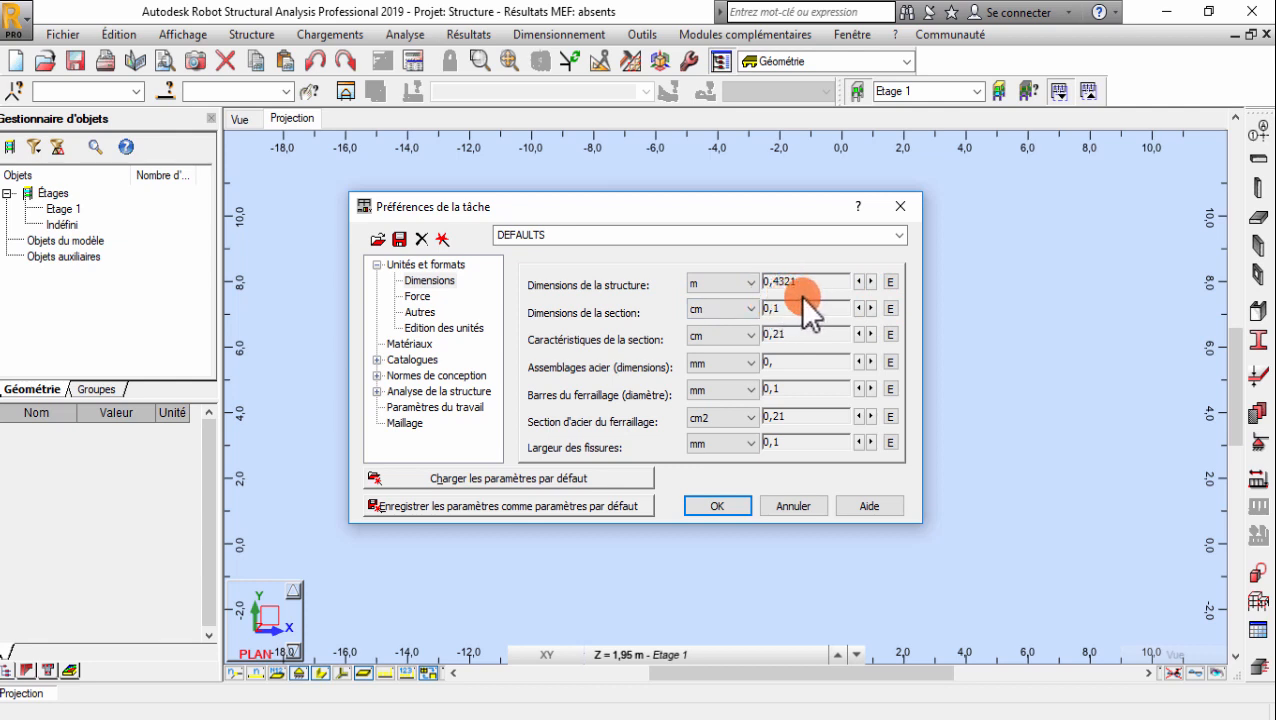
left_click(858, 282)
left_click(858, 282)
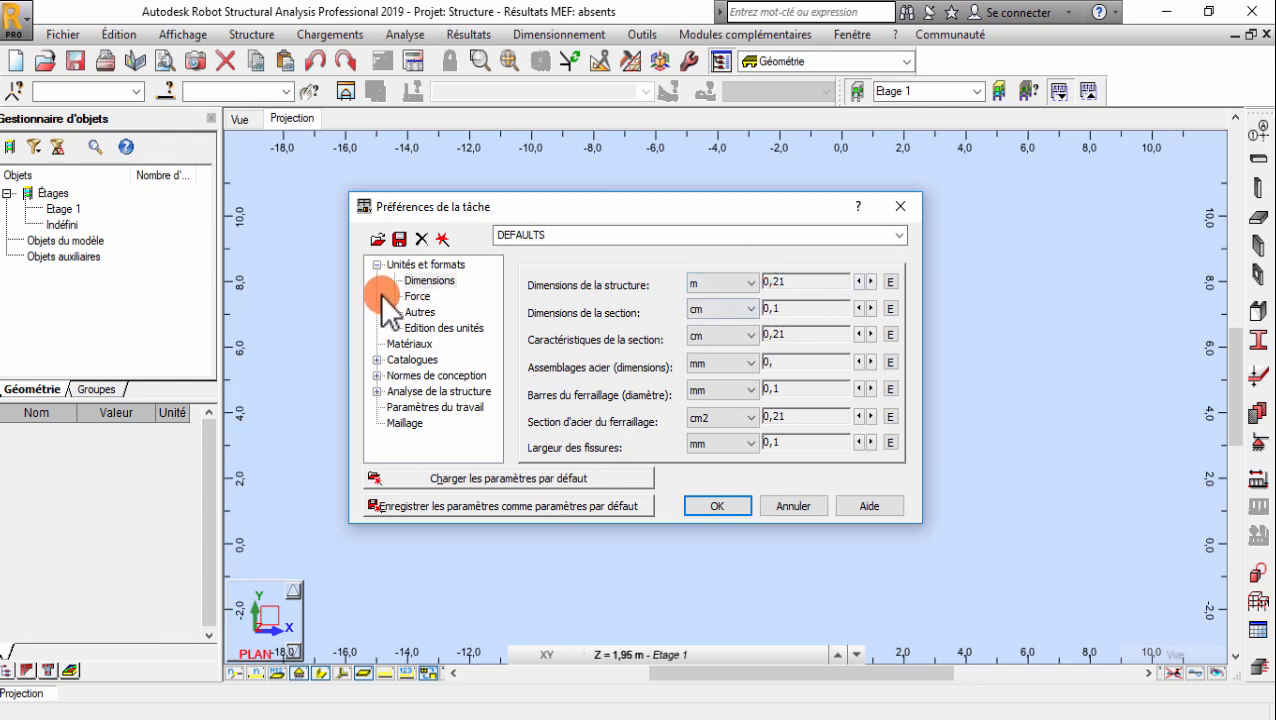
Step: Review the units set for force, moment and stress in the Force category
left_click(417, 297)
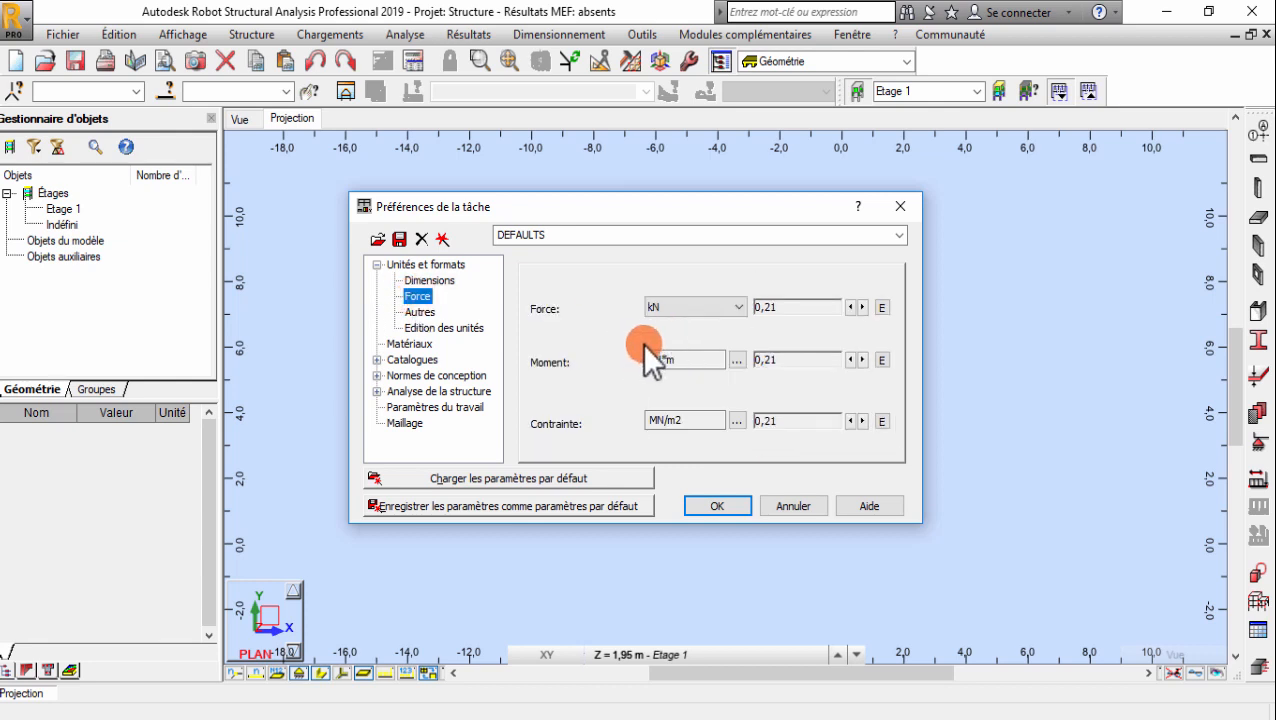
left_click(672, 310)
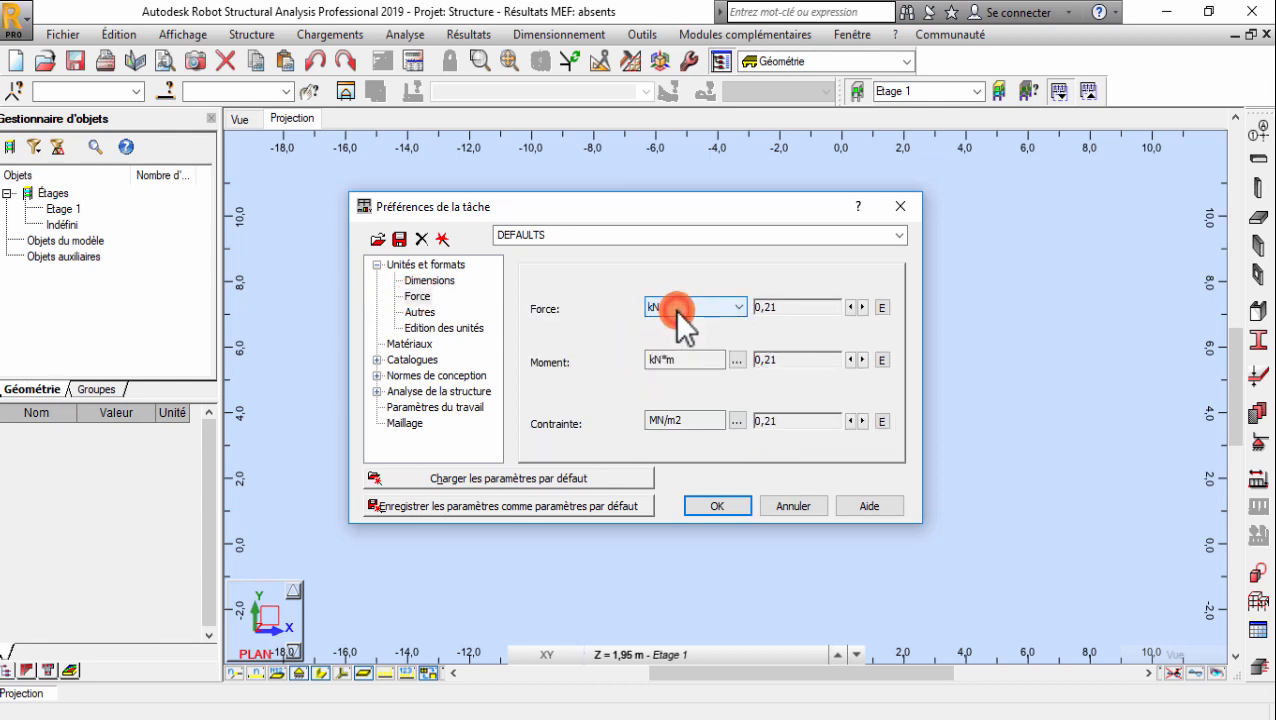
left_click(685, 360)
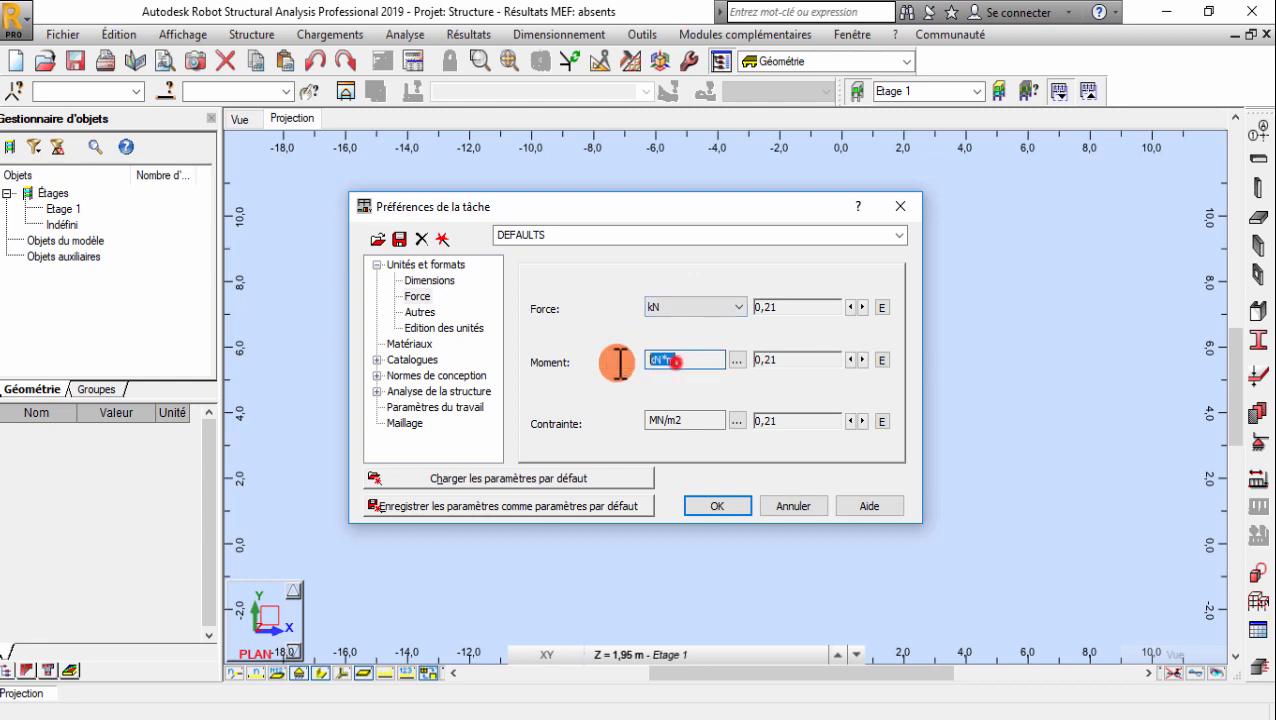
mouse_move(685, 425)
left_mouse_down()
mouse_move(638, 421)
mouse_move(661, 421)
left_mouse_up()
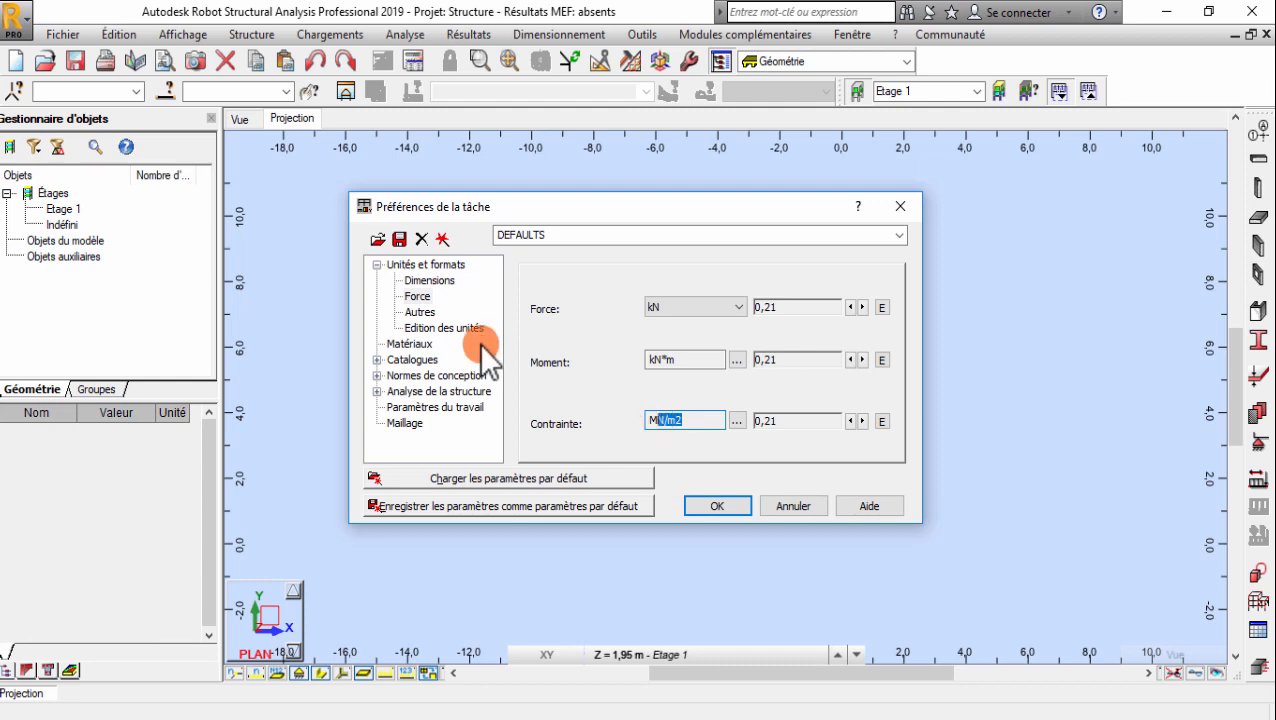
Step: Review the units for displacement, angle/rotation and temperature in the Autres category
left_click(418, 313)
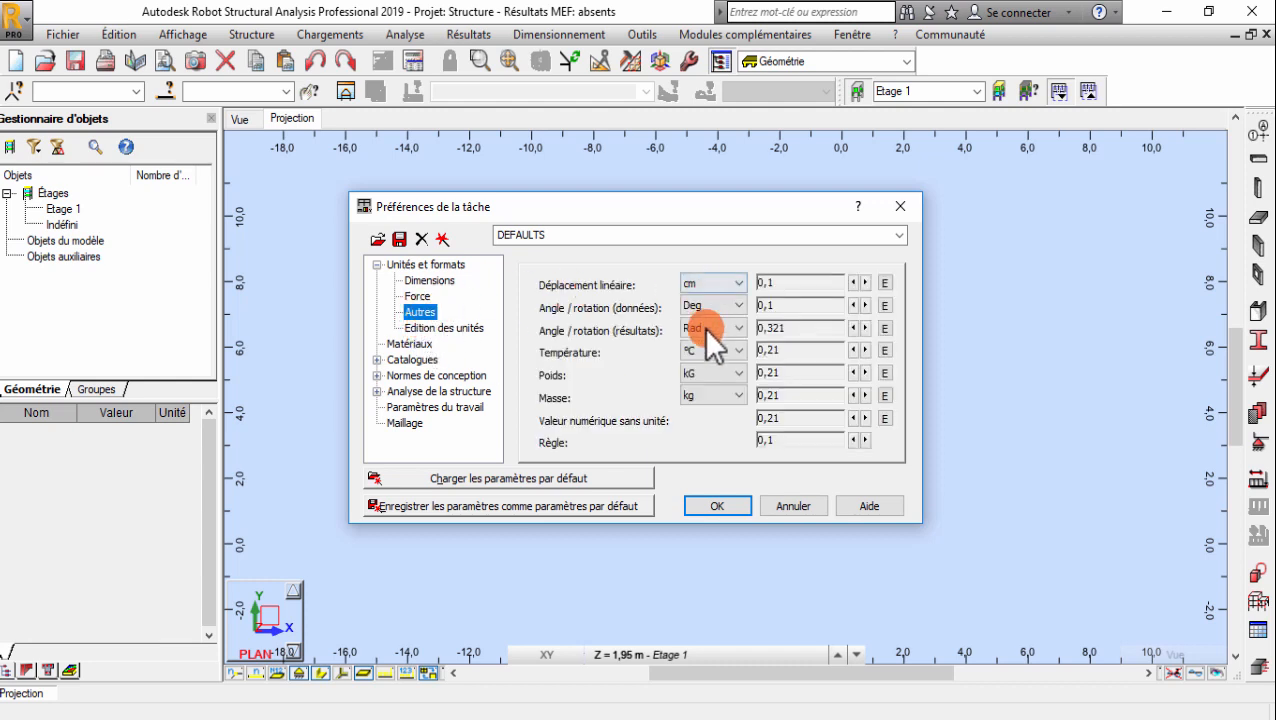
left_click(692, 302)
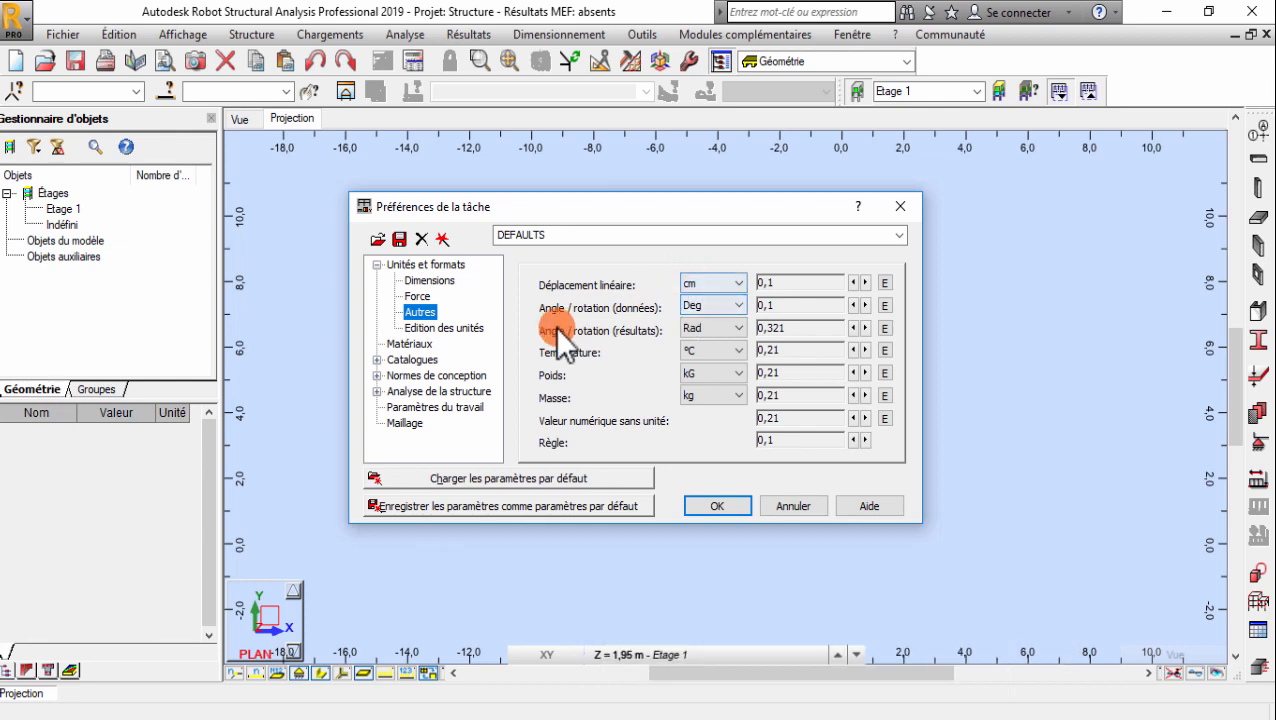
left_click(691, 349)
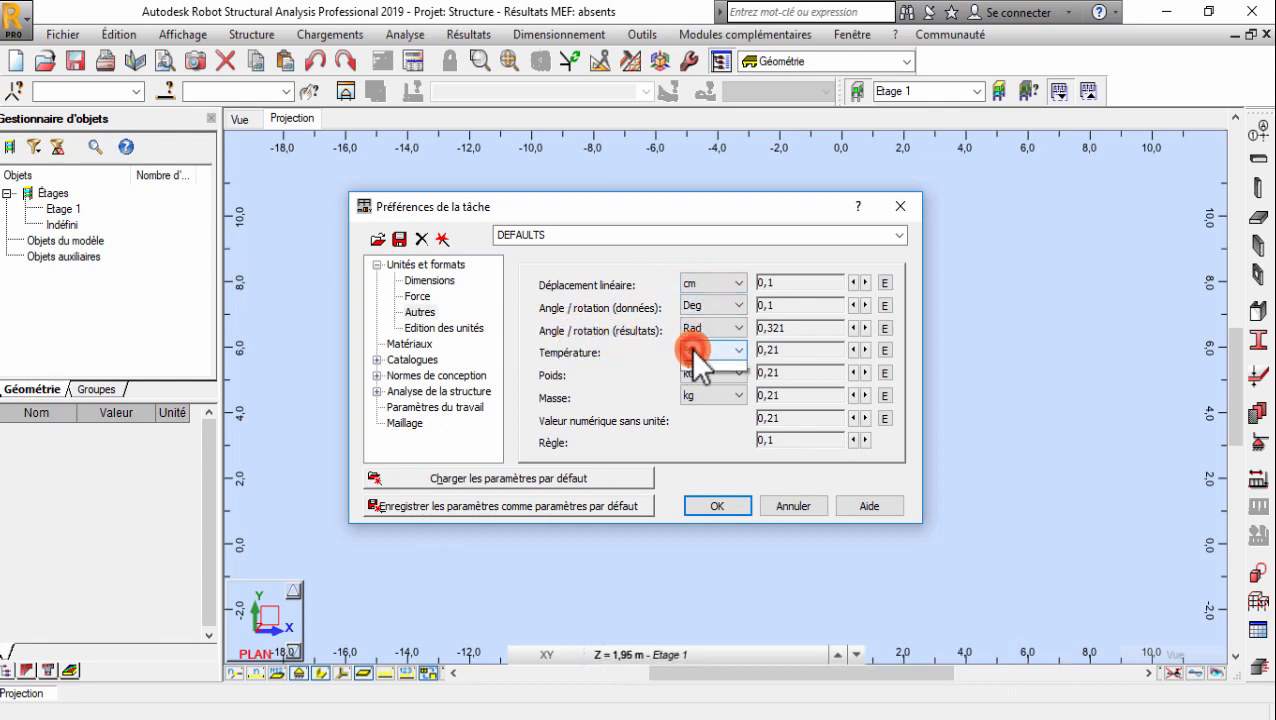
Step: Check the newton conversion coefficients of the force units T, kgf and kN in the unit editor (Edition des unités)
left_click(433, 327)
left_click(563, 334)
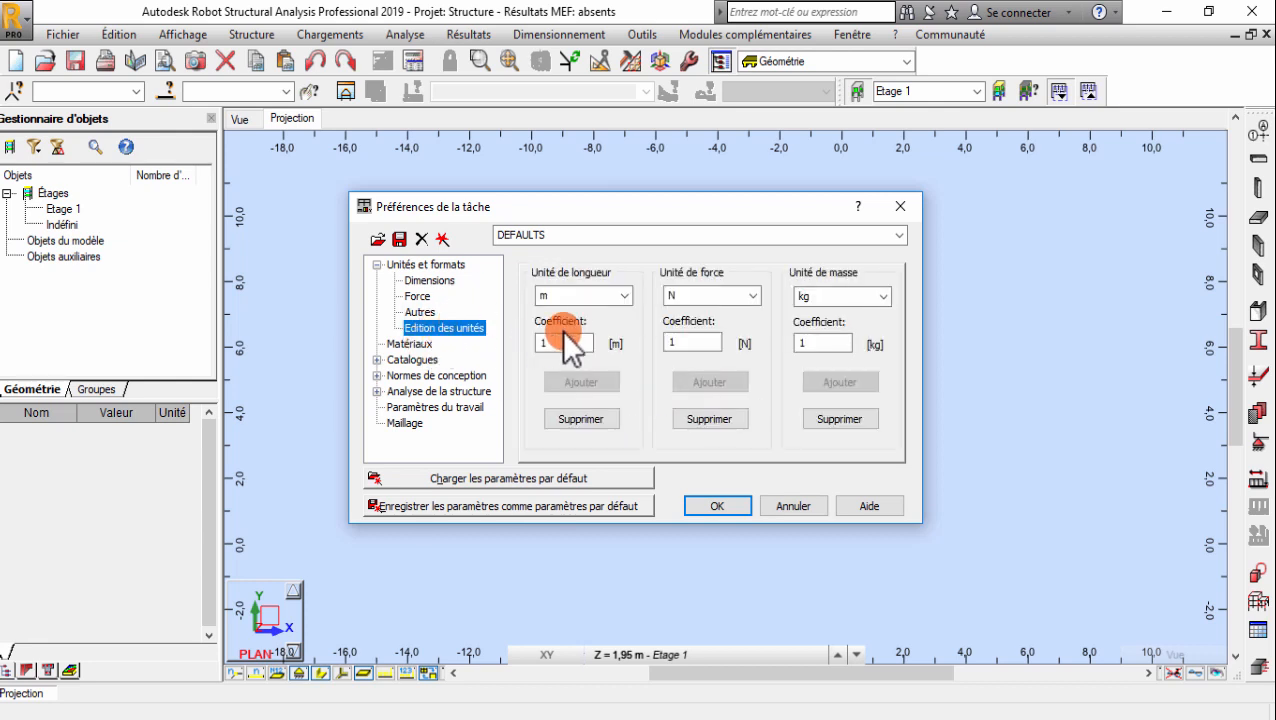
left_click(753, 294)
left_click(673, 336)
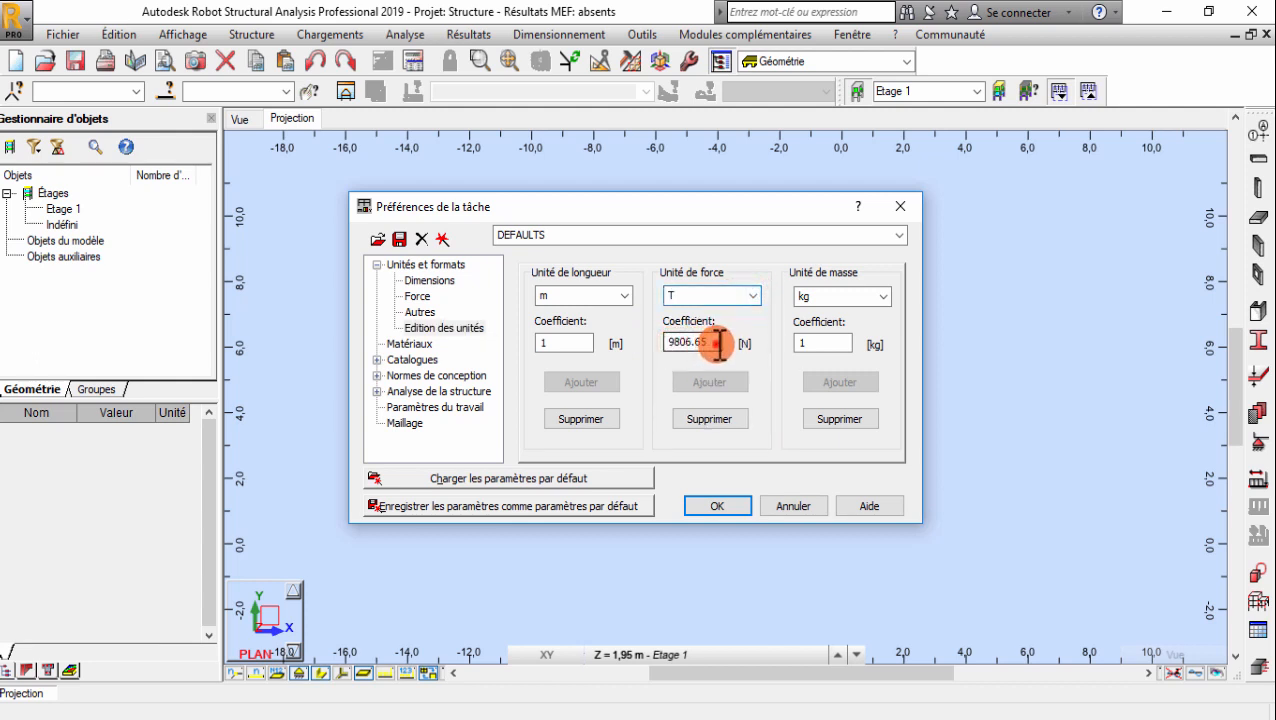
double_click(719, 343)
left_click(752, 292)
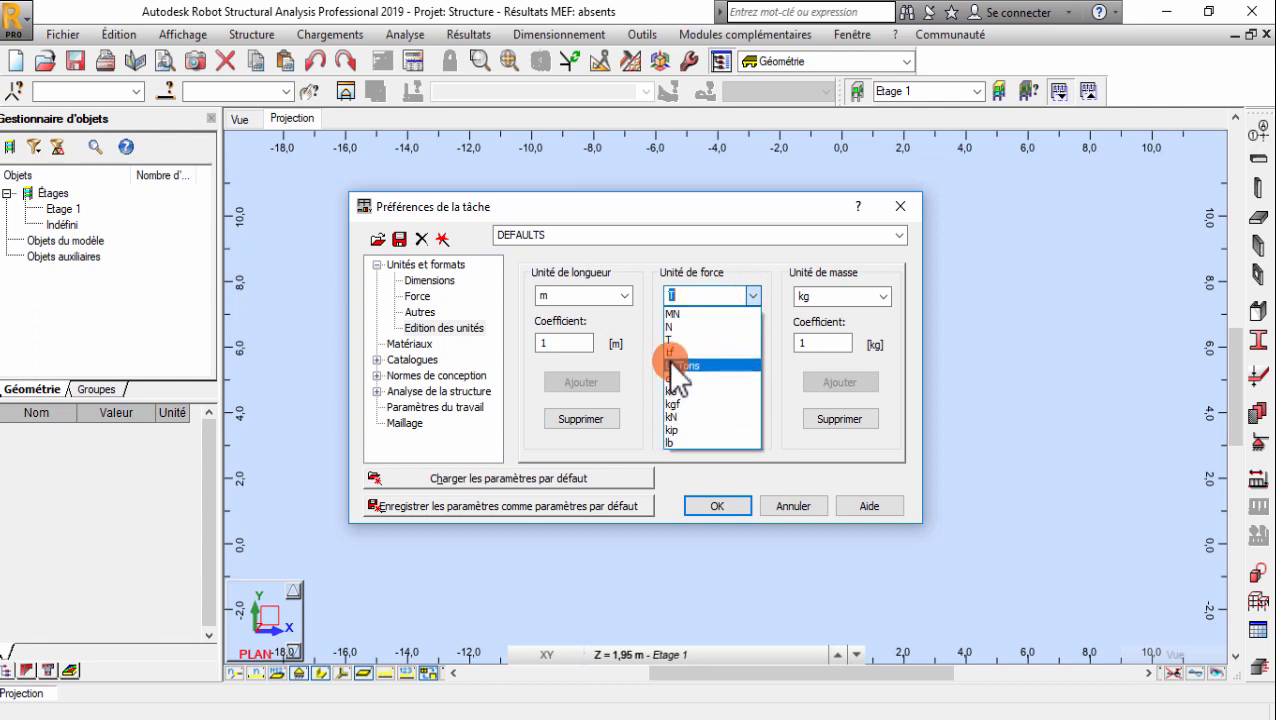
left_click(672, 405)
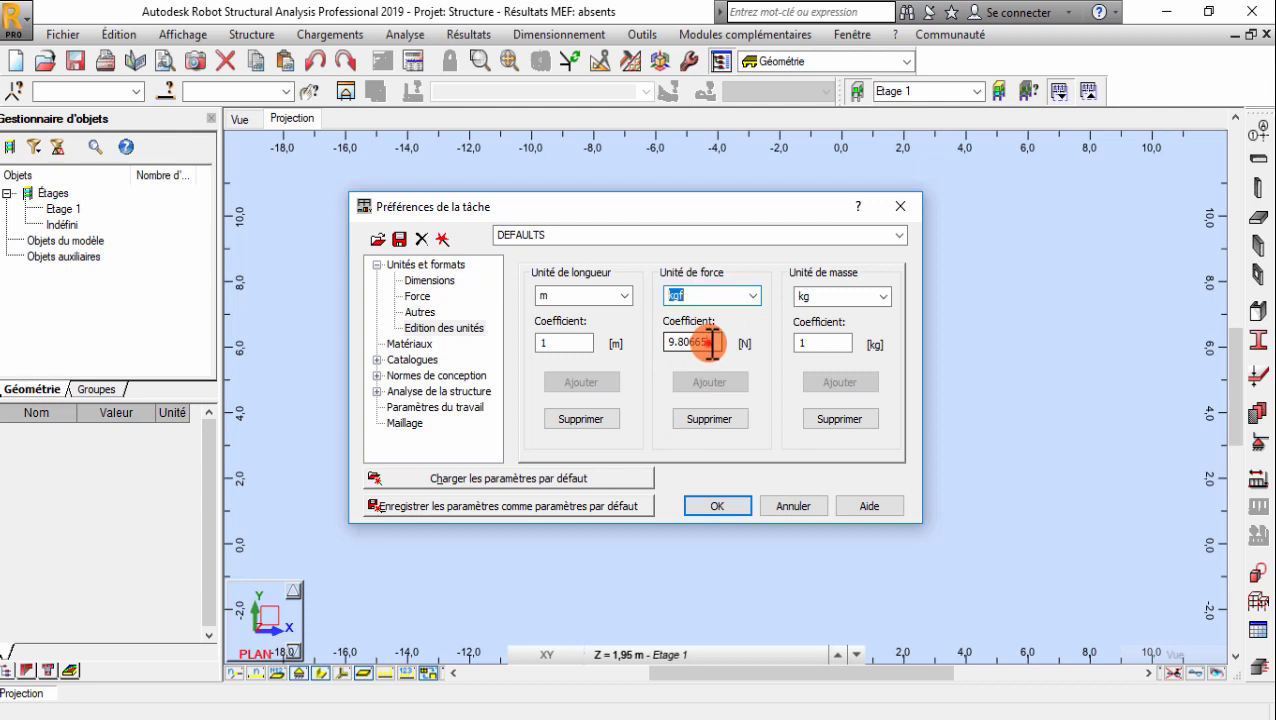
left_click_drag(712, 342, 642, 348)
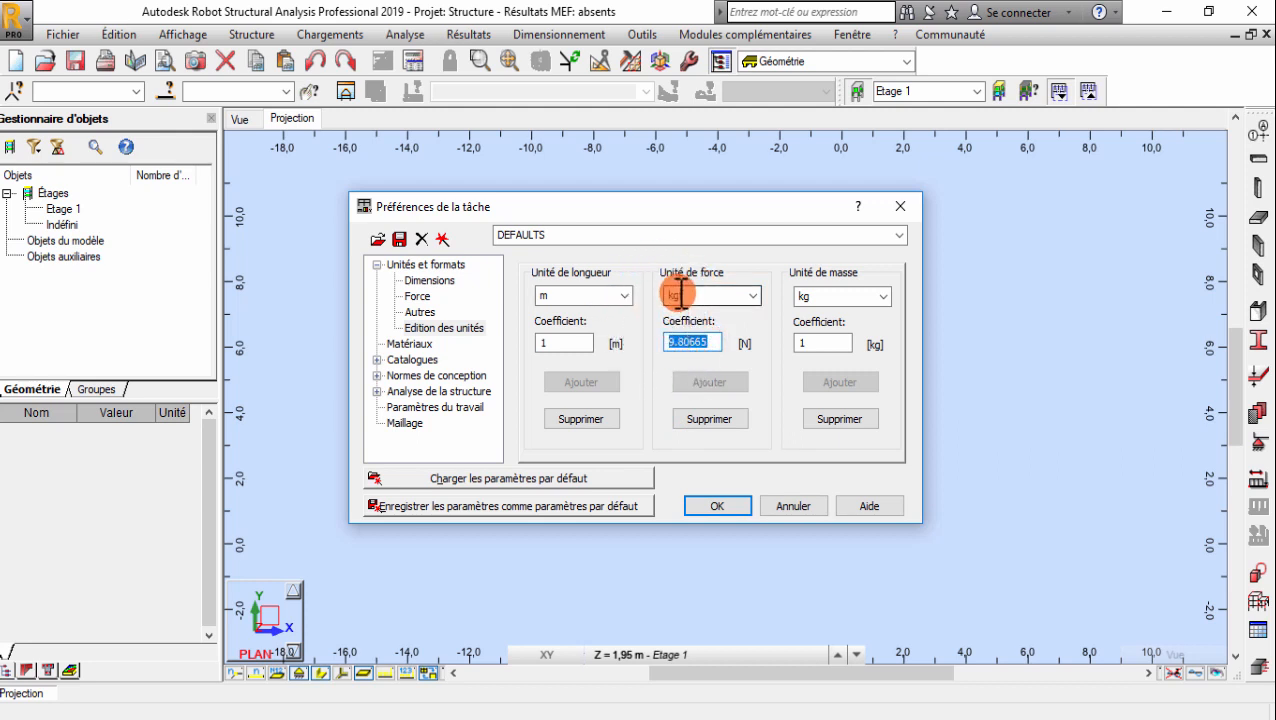
left_click(756, 292)
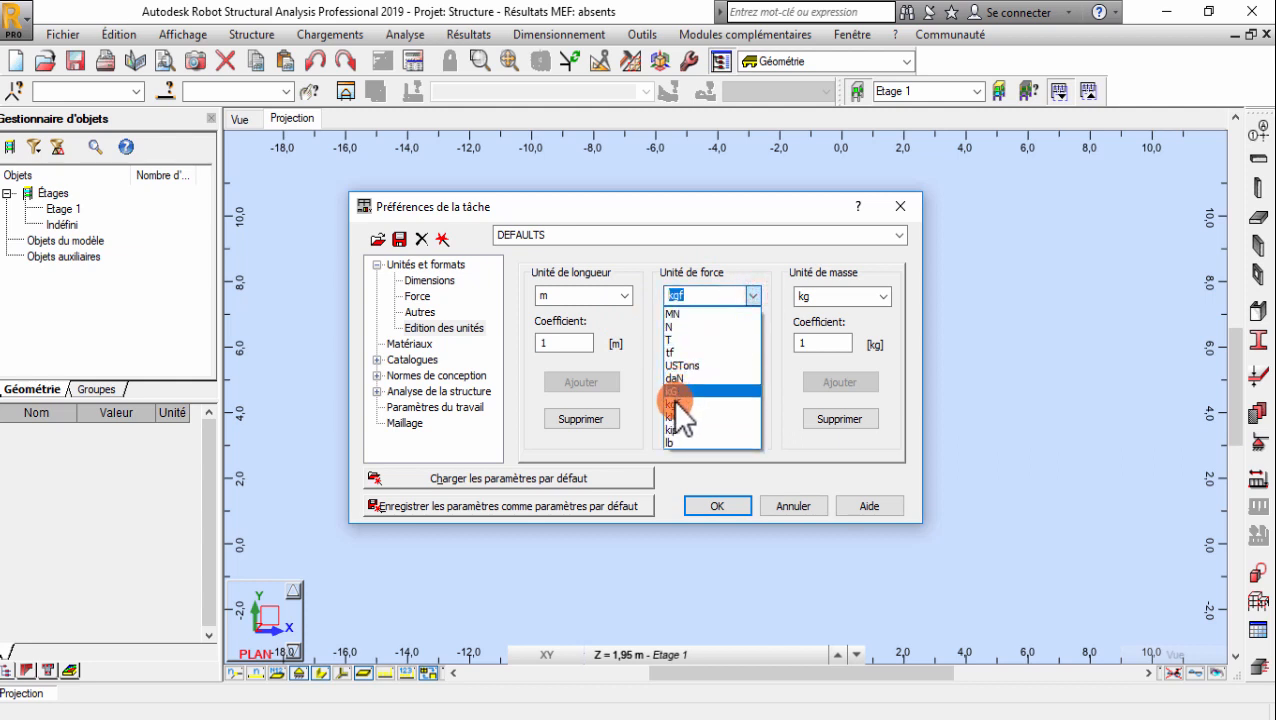
left_click(674, 417)
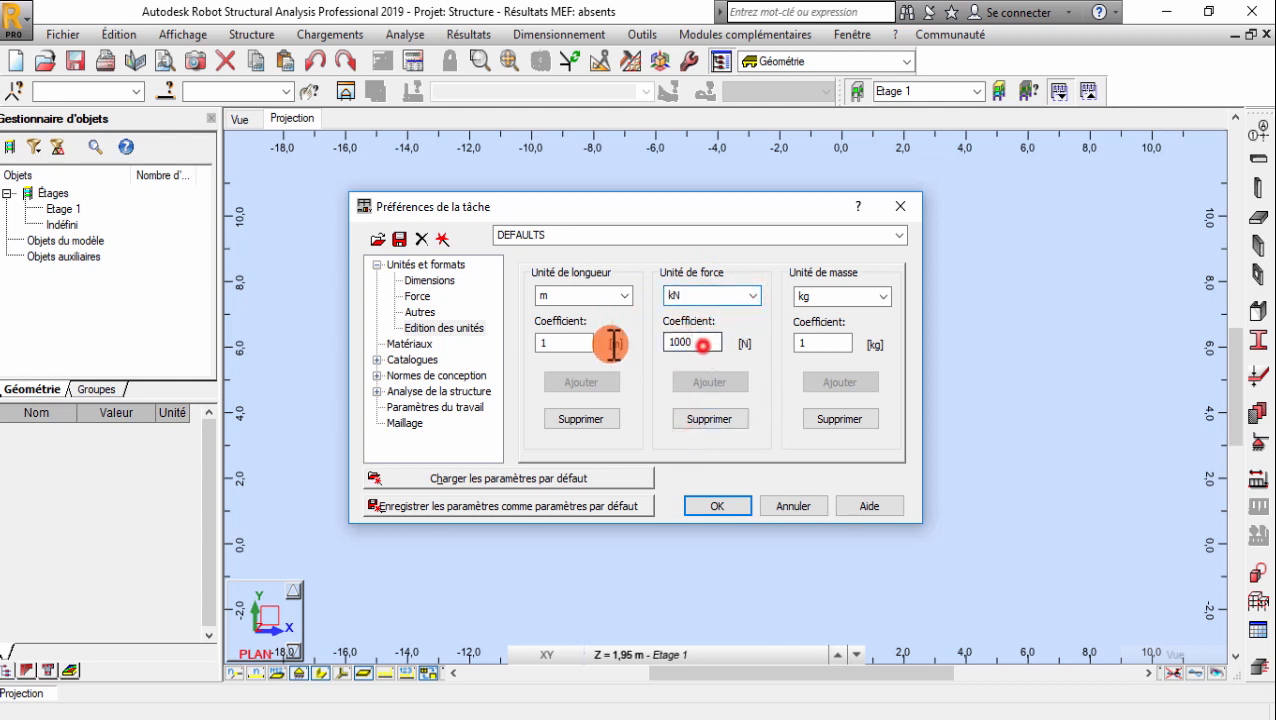
double_click(690, 341)
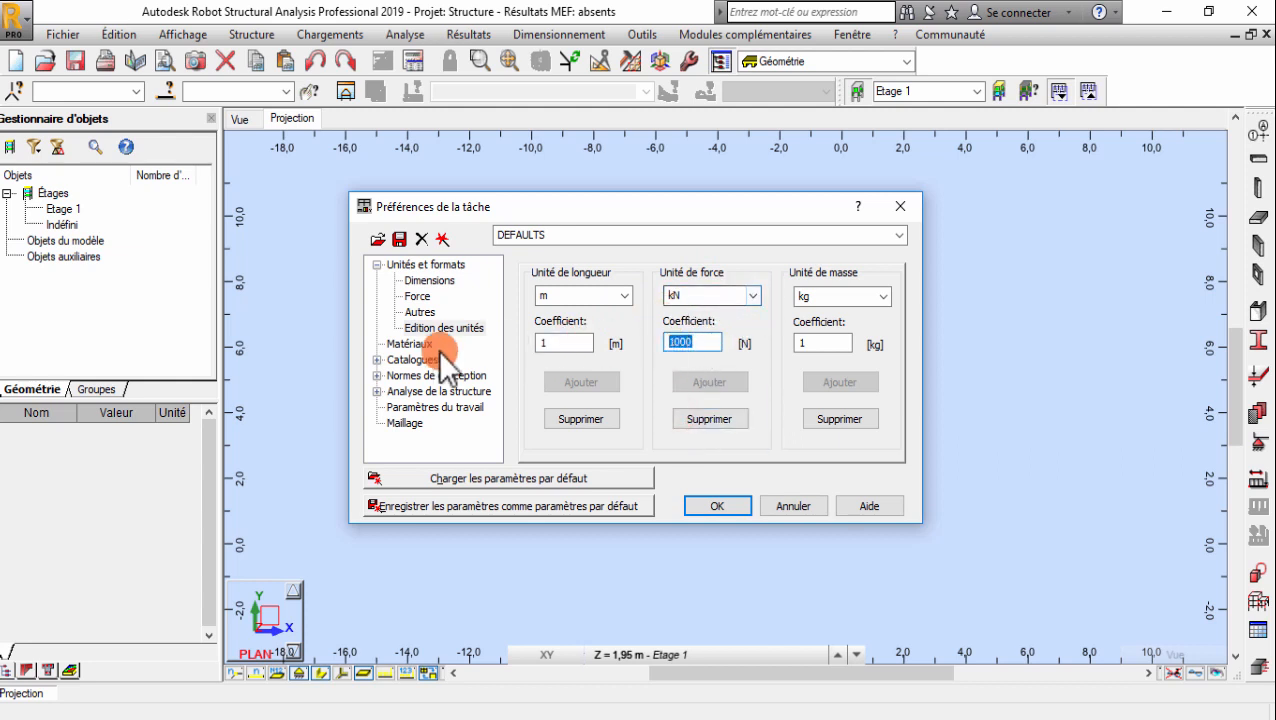
Step: Open the Matériaux preferences and review the default steel, wood and aluminium choices of the primary set
left_click(377, 264)
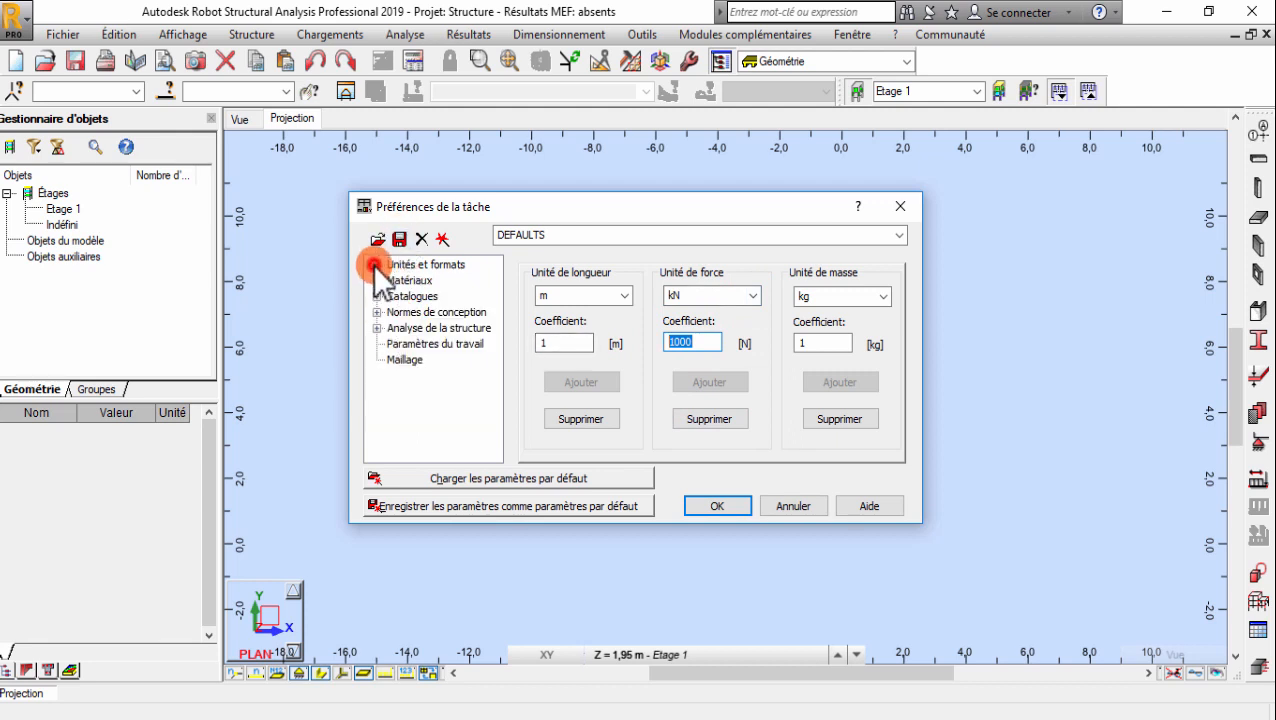
left_click(407, 281)
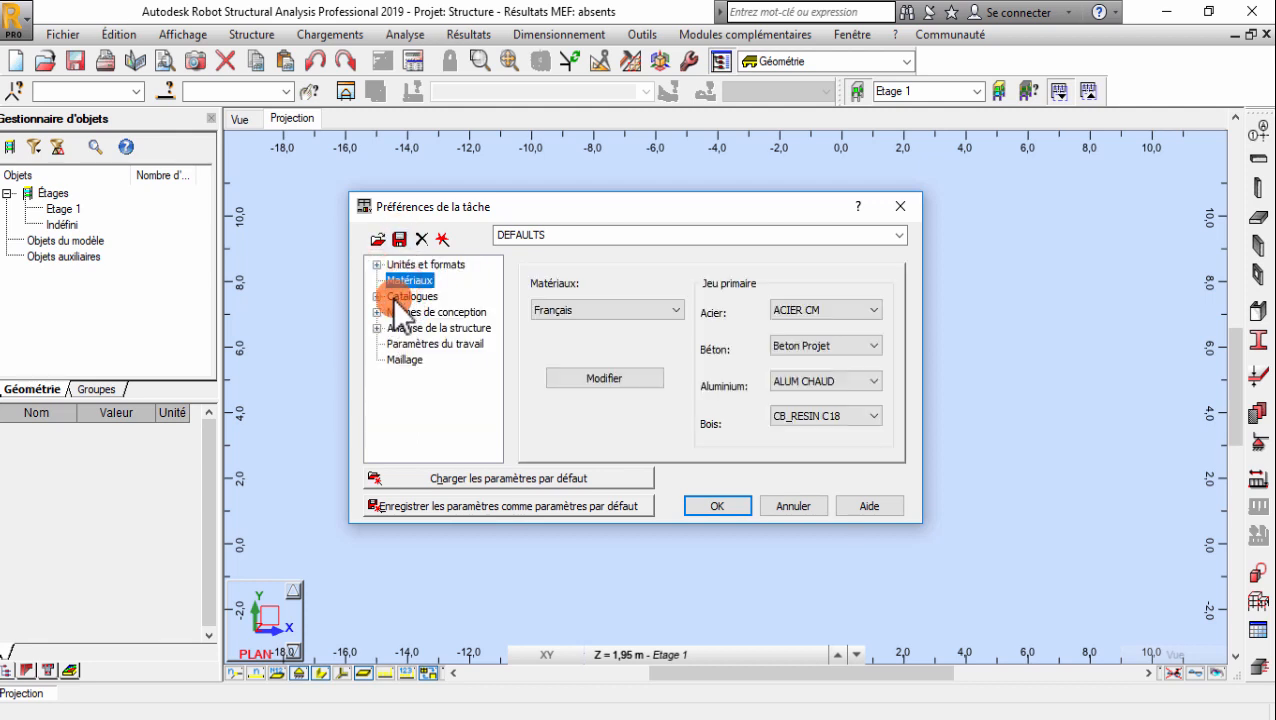
left_click(808, 304)
left_click(808, 308)
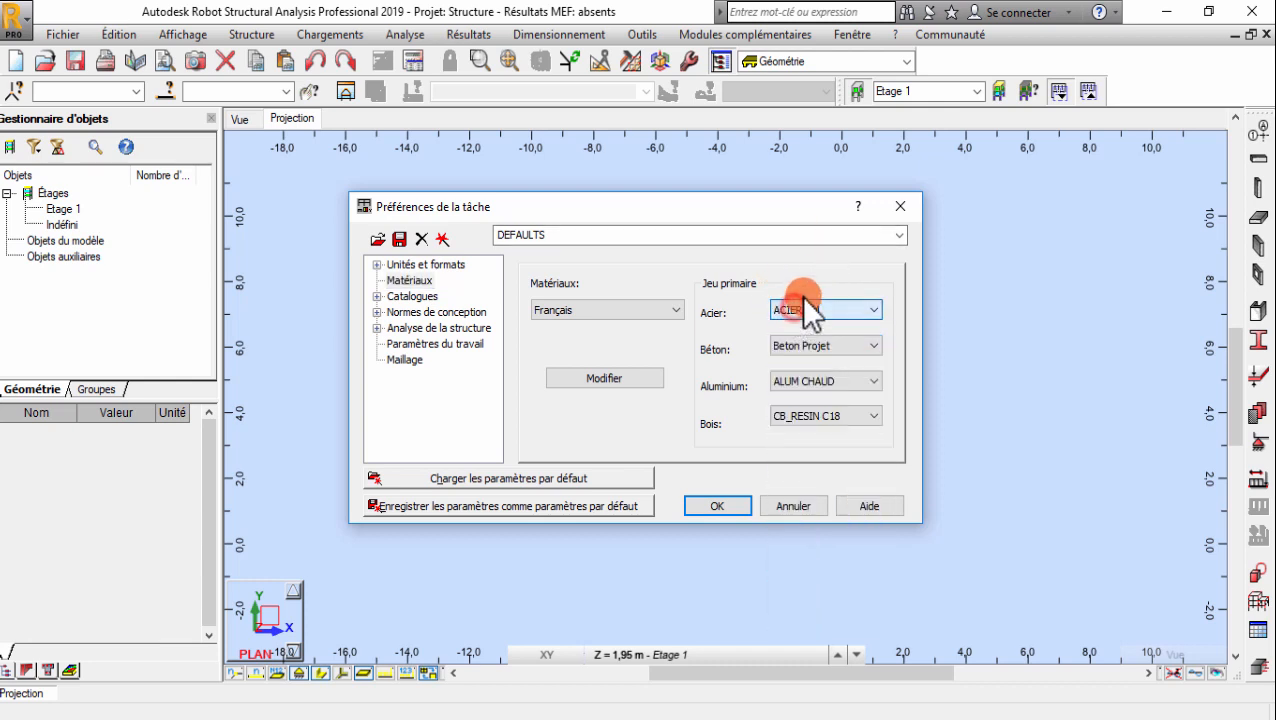
left_click(803, 415)
left_click(803, 415)
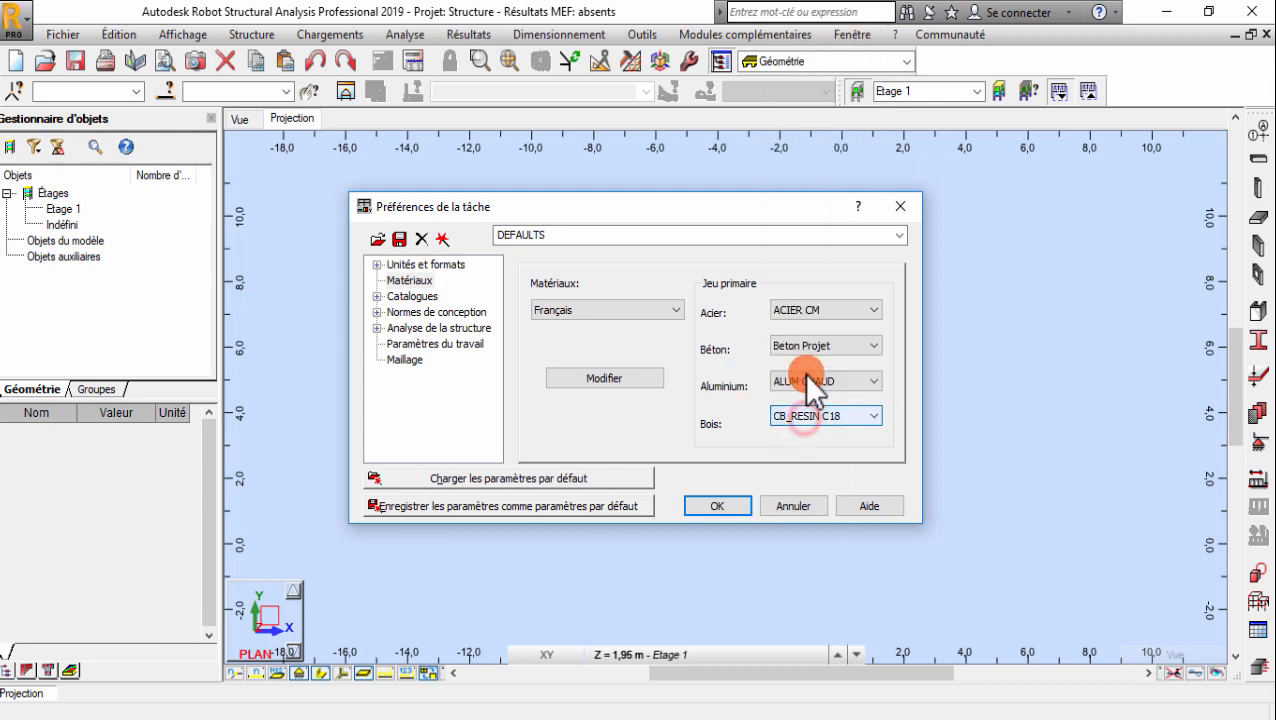
left_click(801, 383)
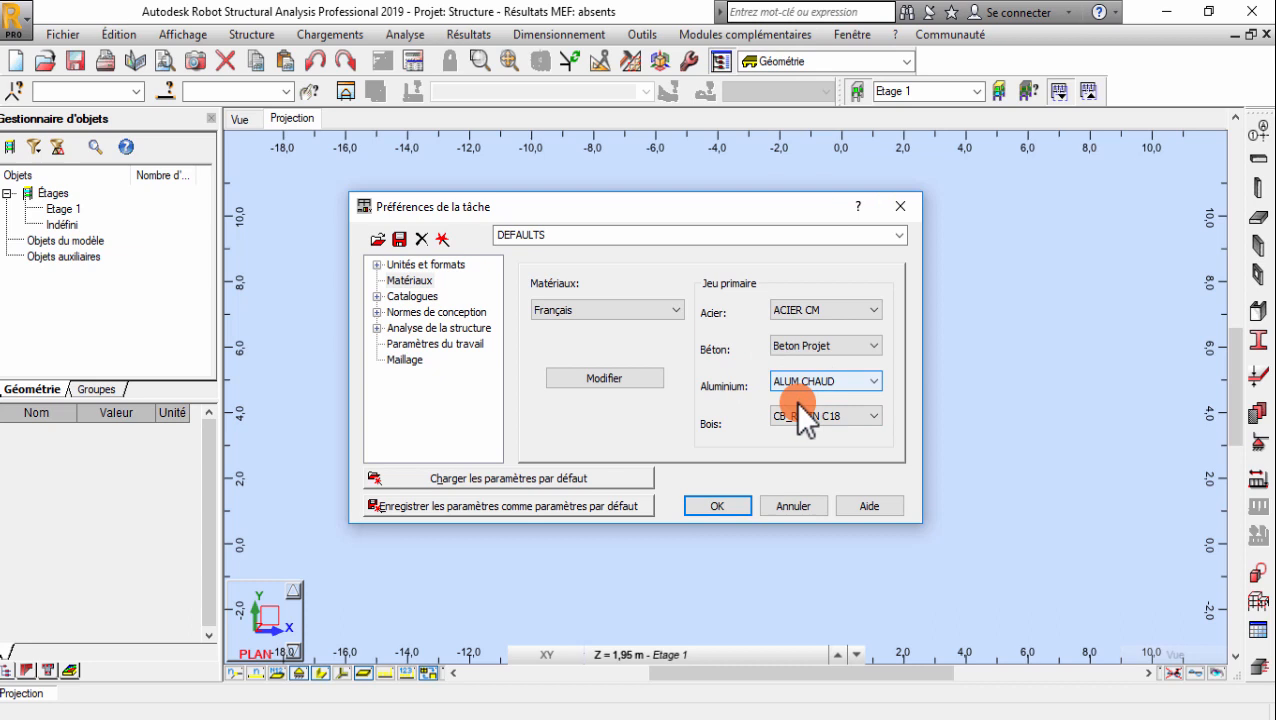
Step: Examine the concrete grades available for the primary set, keeping Beton Projet selected
left_click(784, 344)
left_click(784, 346)
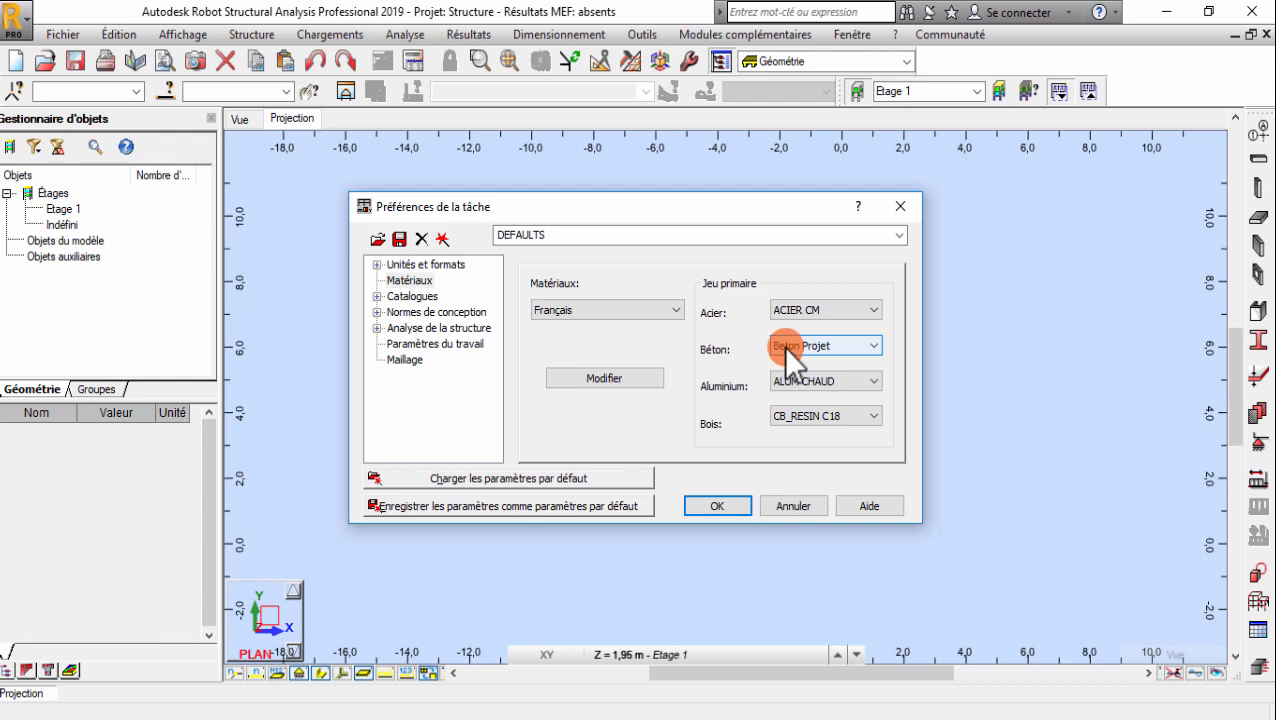
left_click(783, 346)
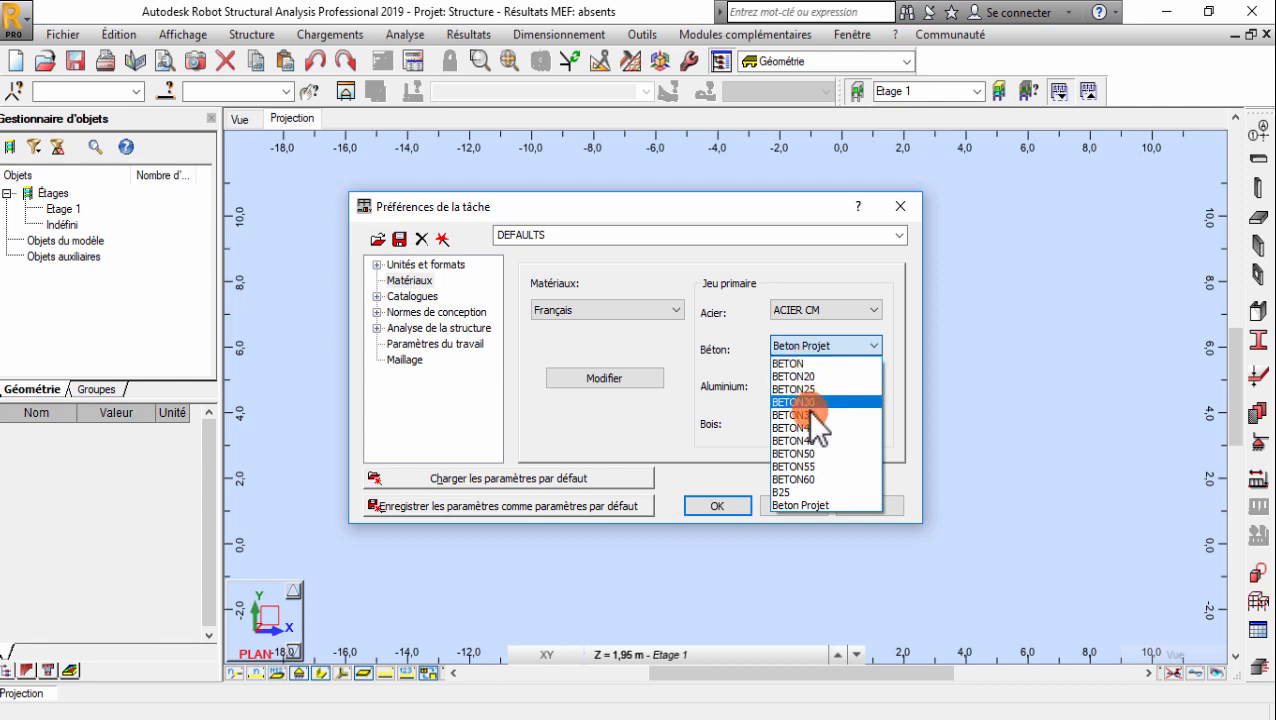
left_click(798, 341)
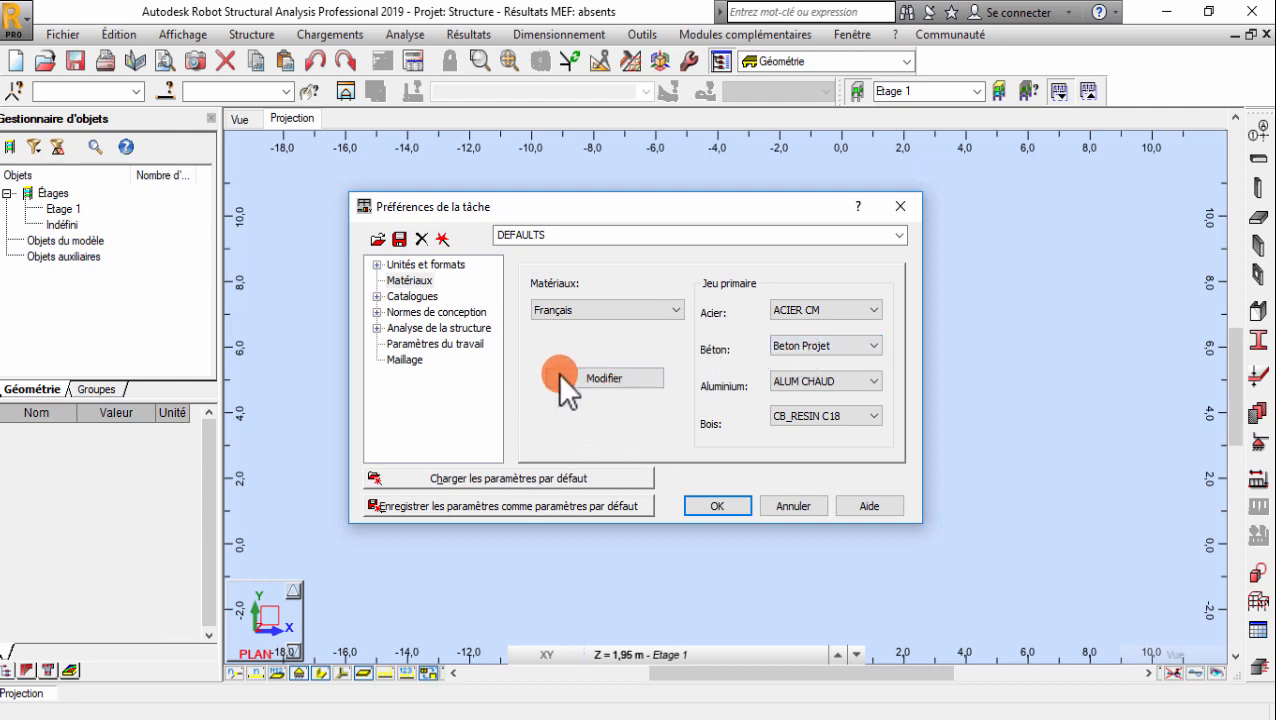
Step: Open the material definition for concrete (Béton) and look through the available concrete names, keeping B25
left_click(612, 379)
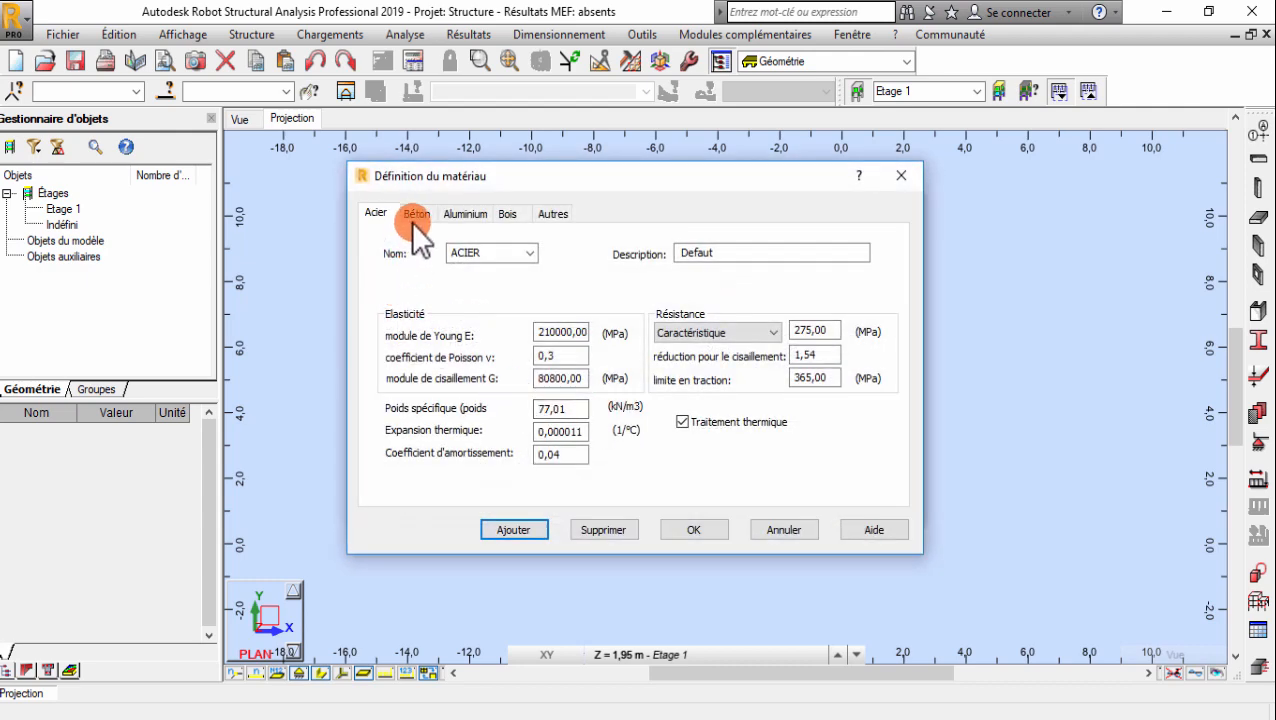
left_click(414, 214)
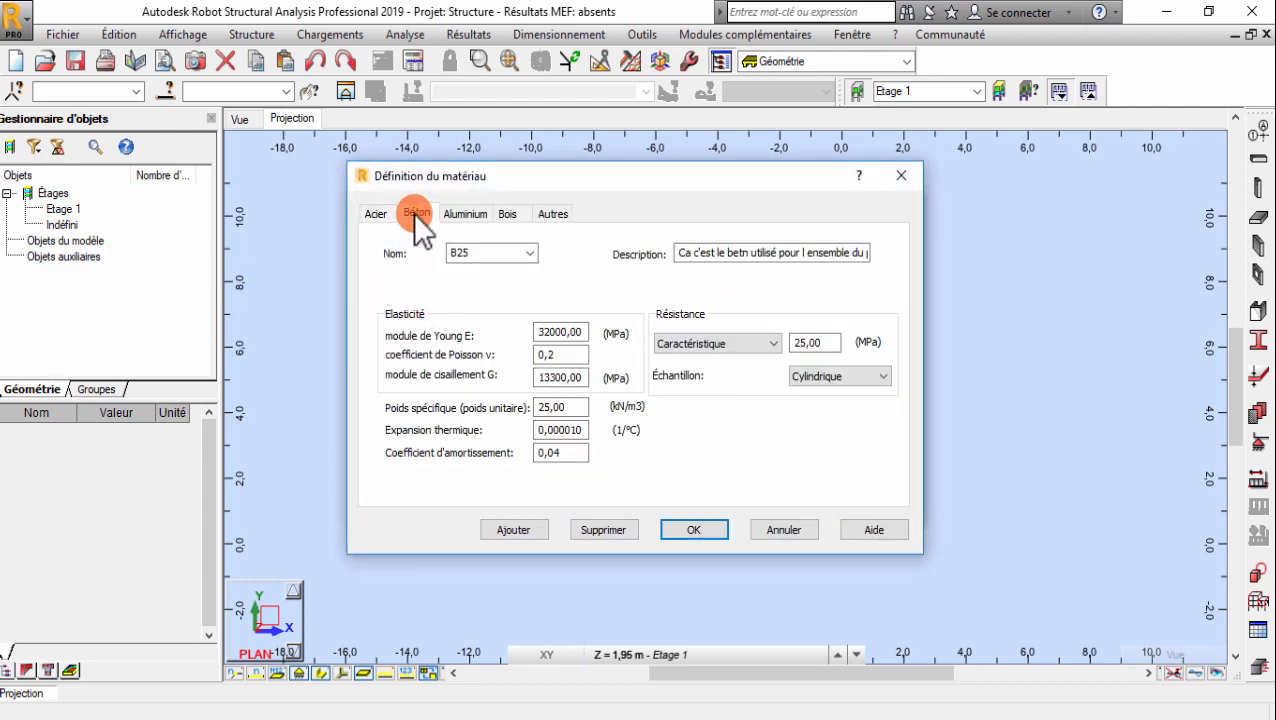
left_click_drag(500, 253, 383, 243)
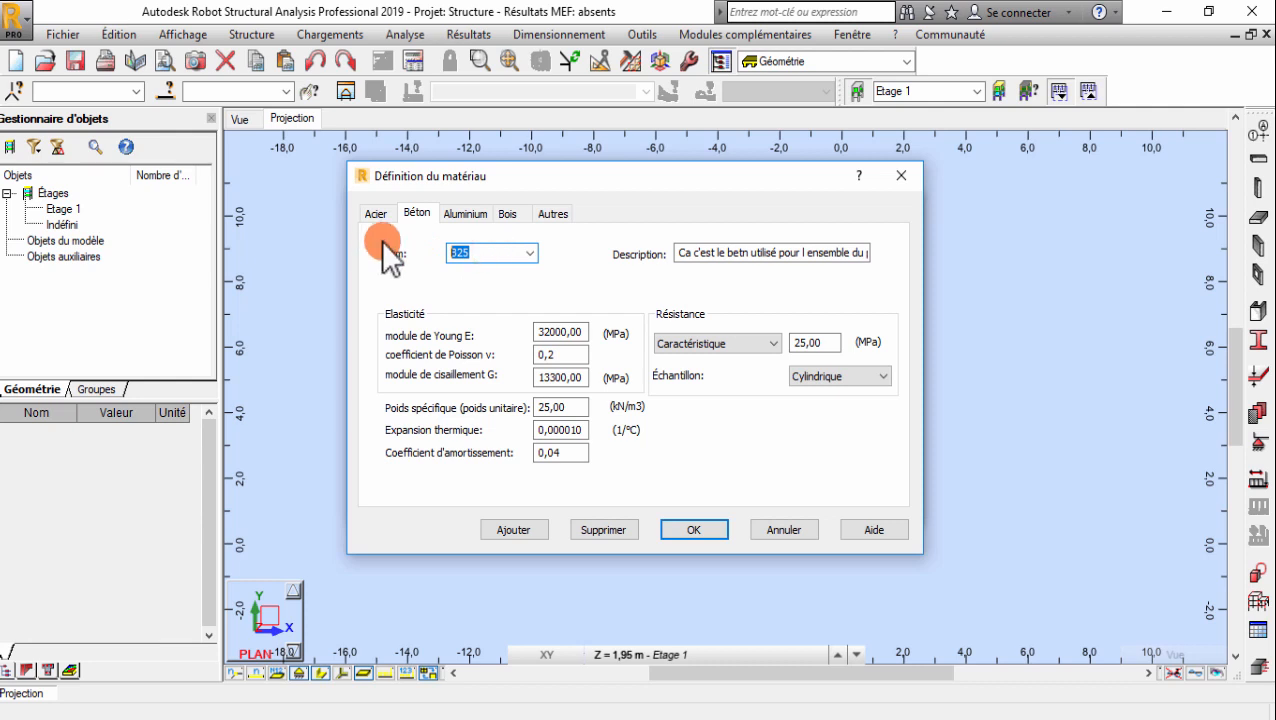
left_click(520, 251)
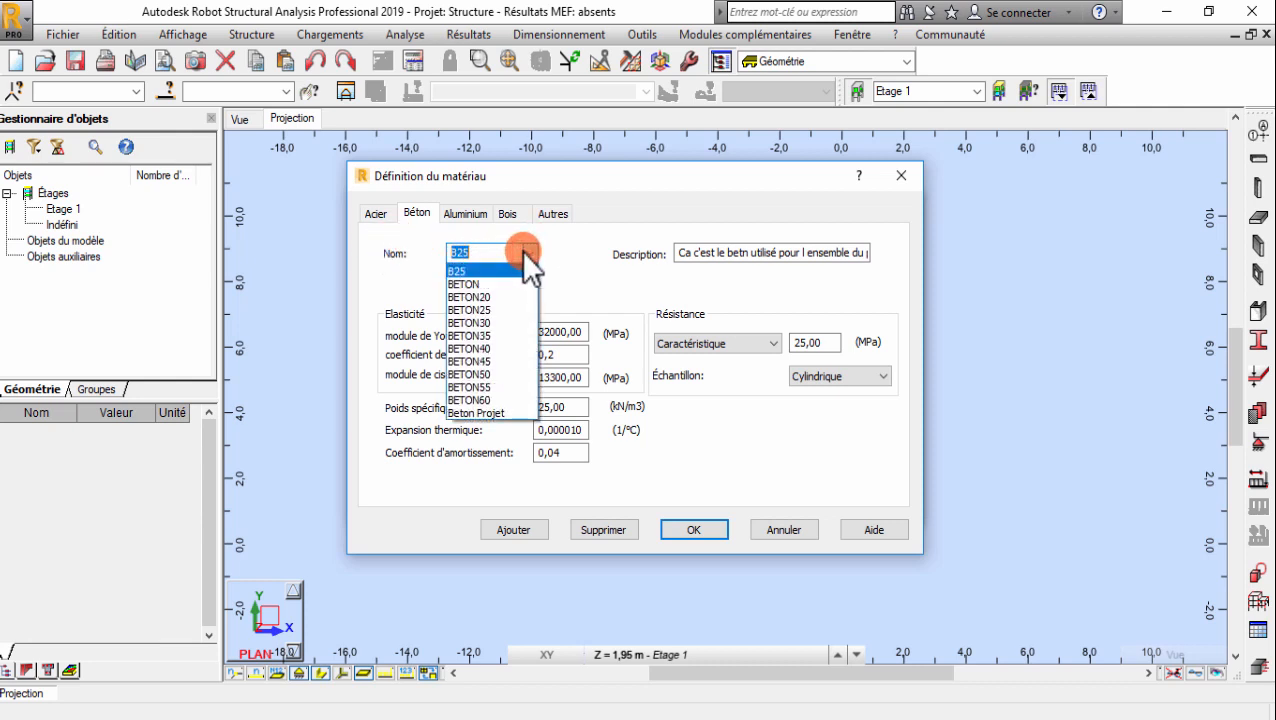
left_click(488, 252)
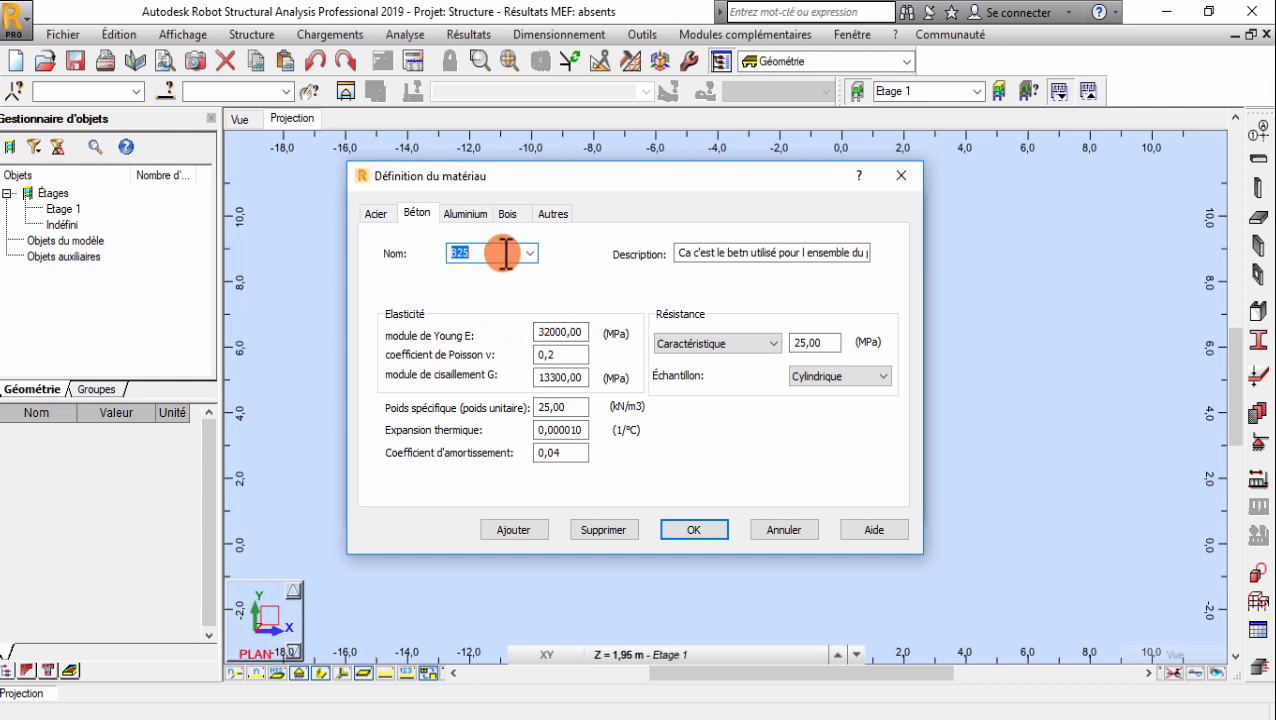
Step: Examine the B25 concrete's elasticity values, unit weight, thermal expansion and damping coefficient
left_click(545, 332)
left_click_drag(545, 333, 578, 380)
left_click(560, 407)
left_click(565, 430)
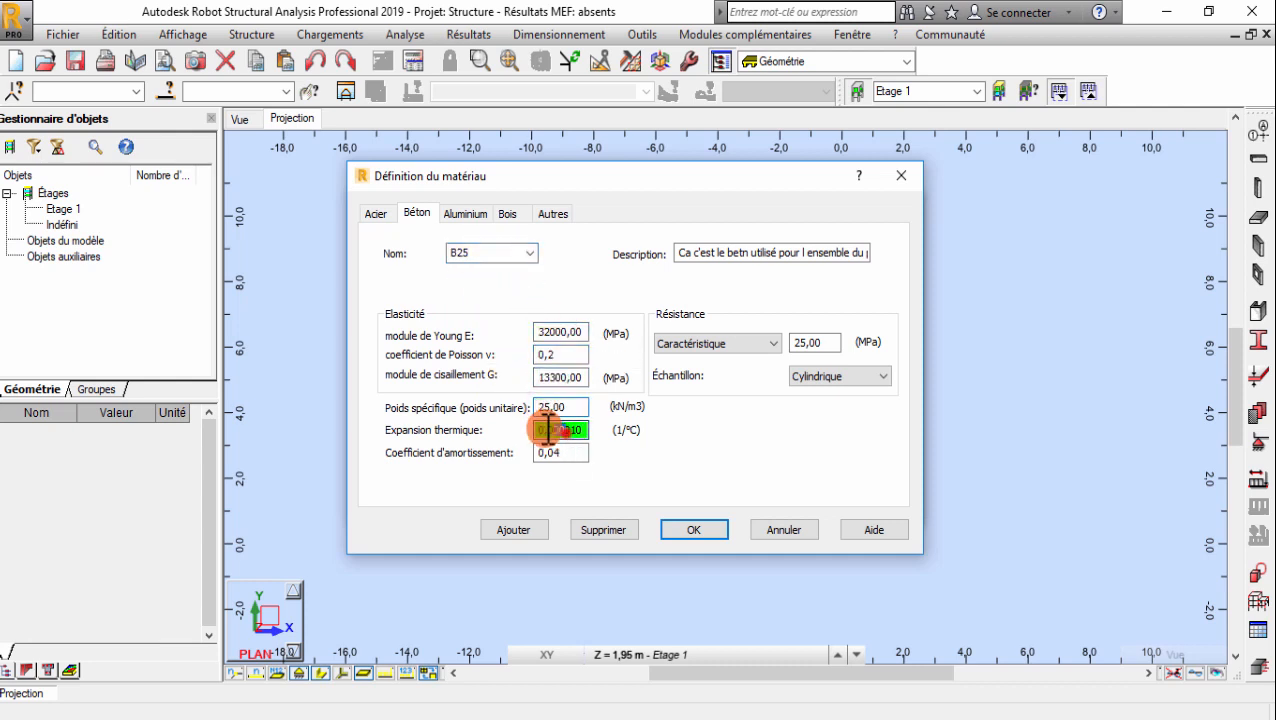
left_click(558, 455)
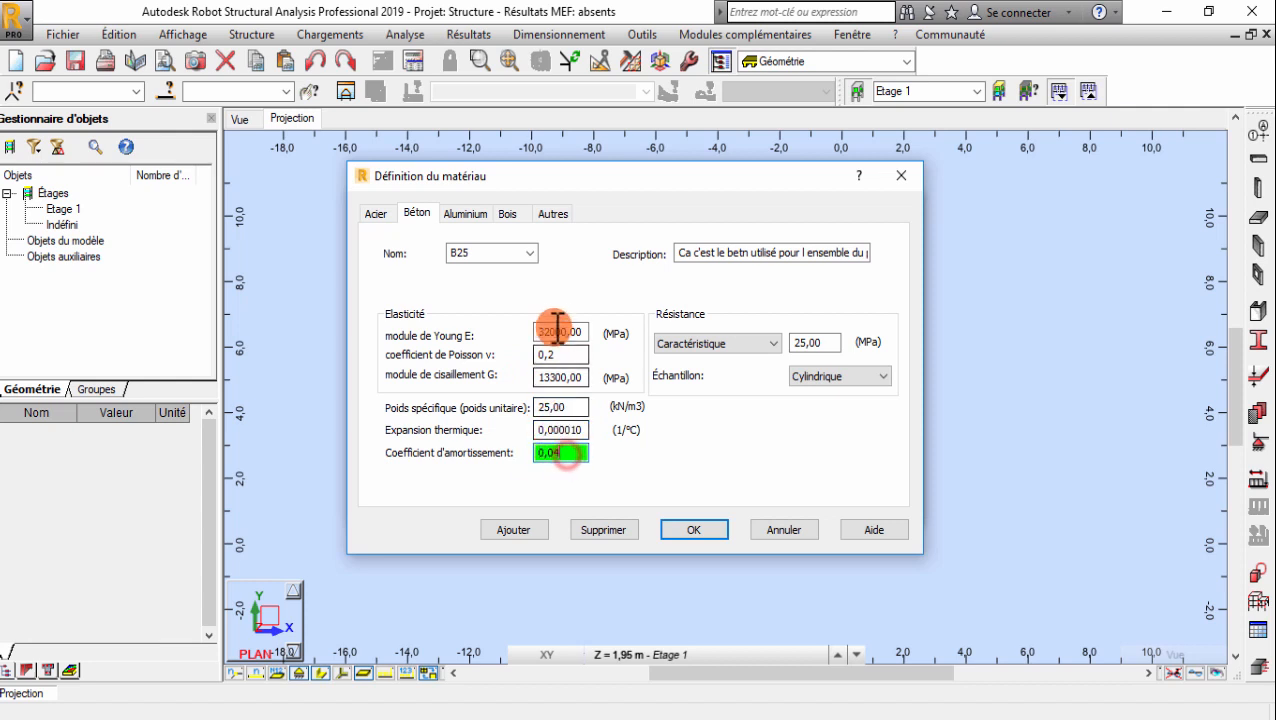
Step: Examine B25's Young's modulus, Poisson coefficient, shear modulus, characteristic strength and available sample types
left_click_drag(578, 332, 498, 362)
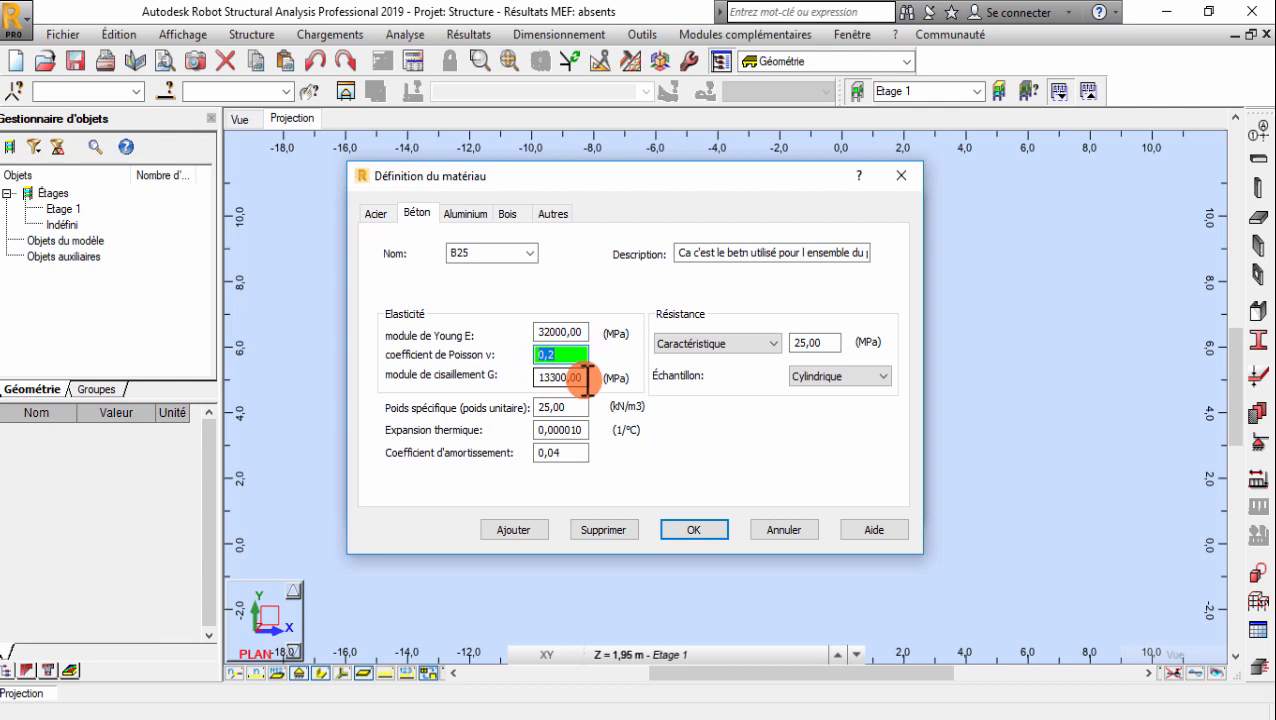
left_click_drag(588, 380, 521, 382)
left_click(587, 325)
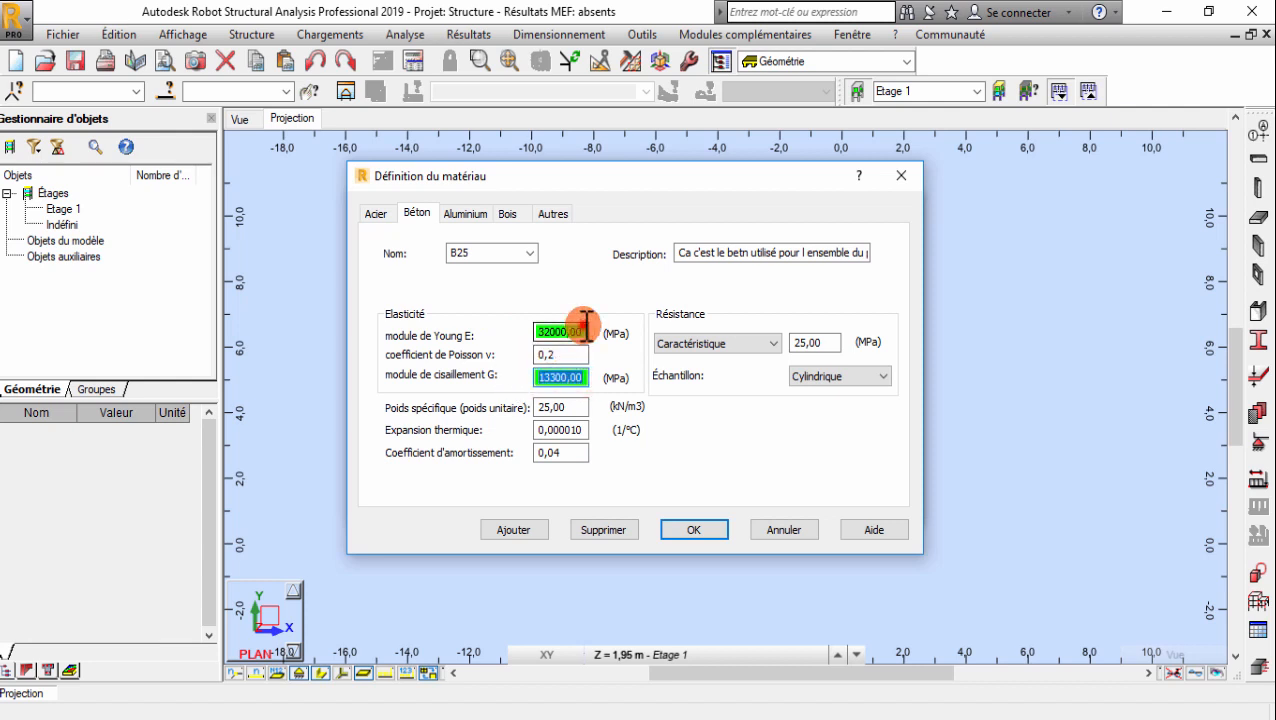
left_click_drag(584, 355, 529, 360)
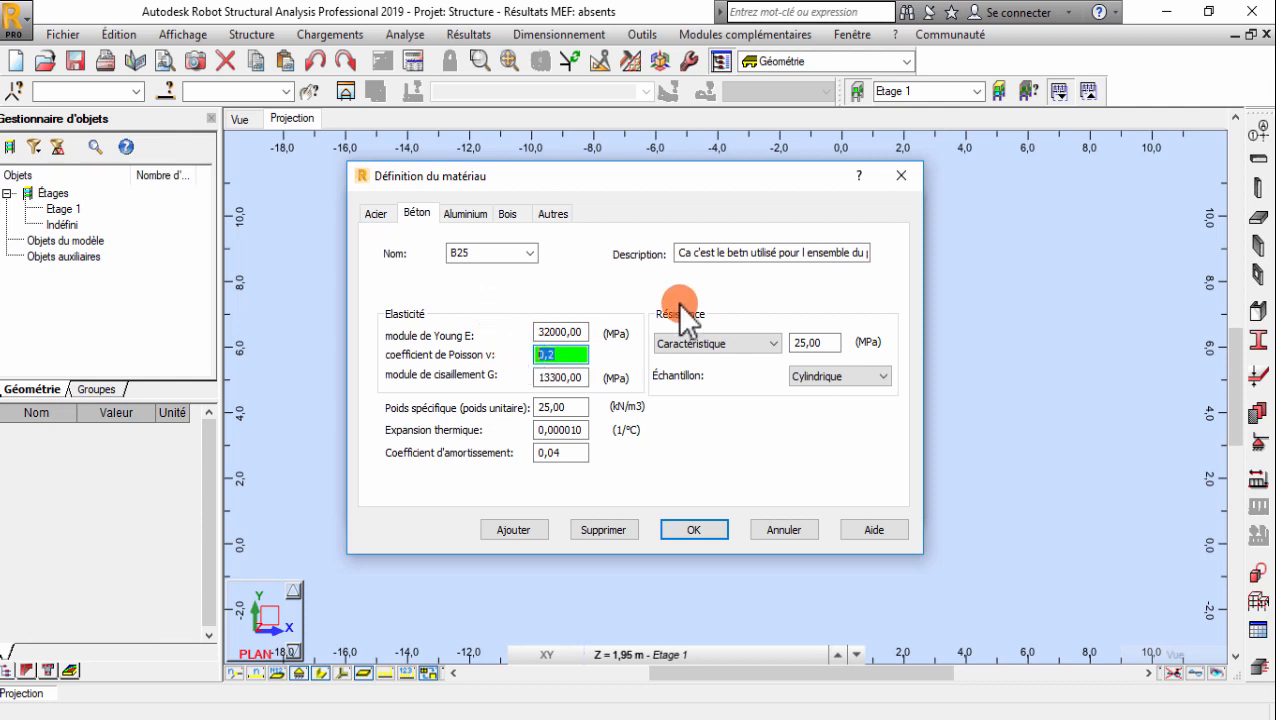
left_click(832, 343)
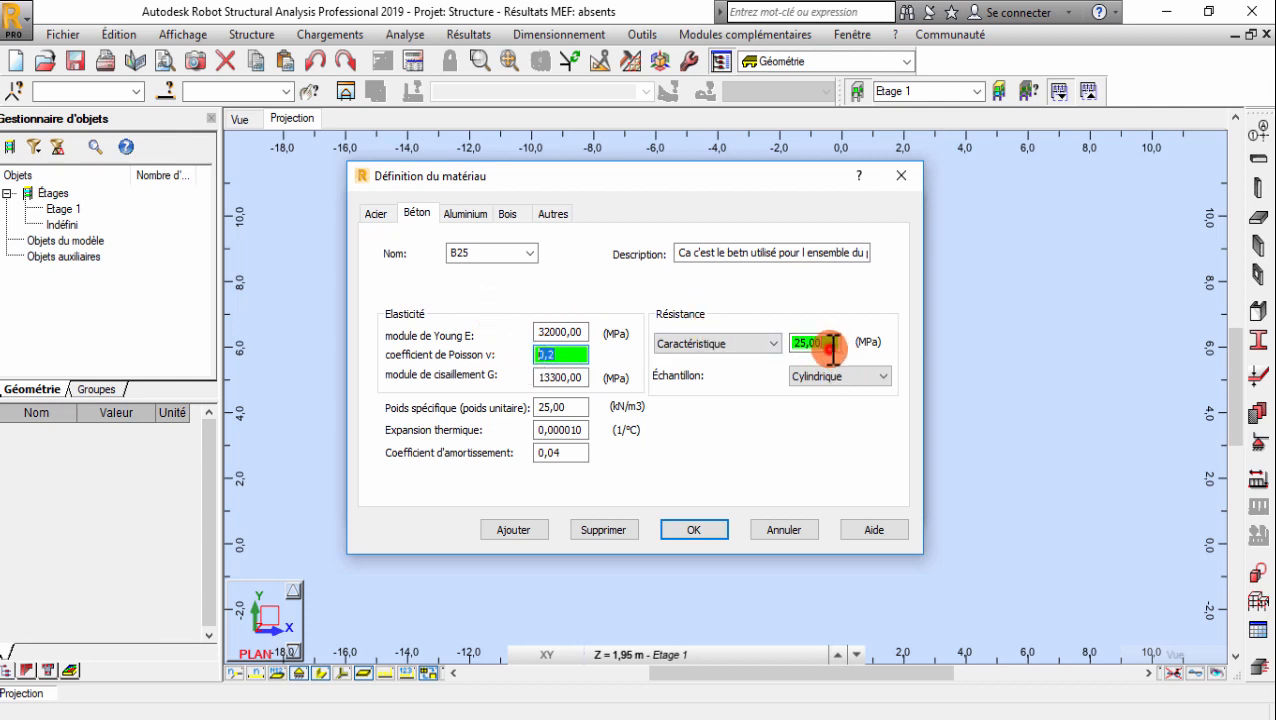
left_click(826, 377)
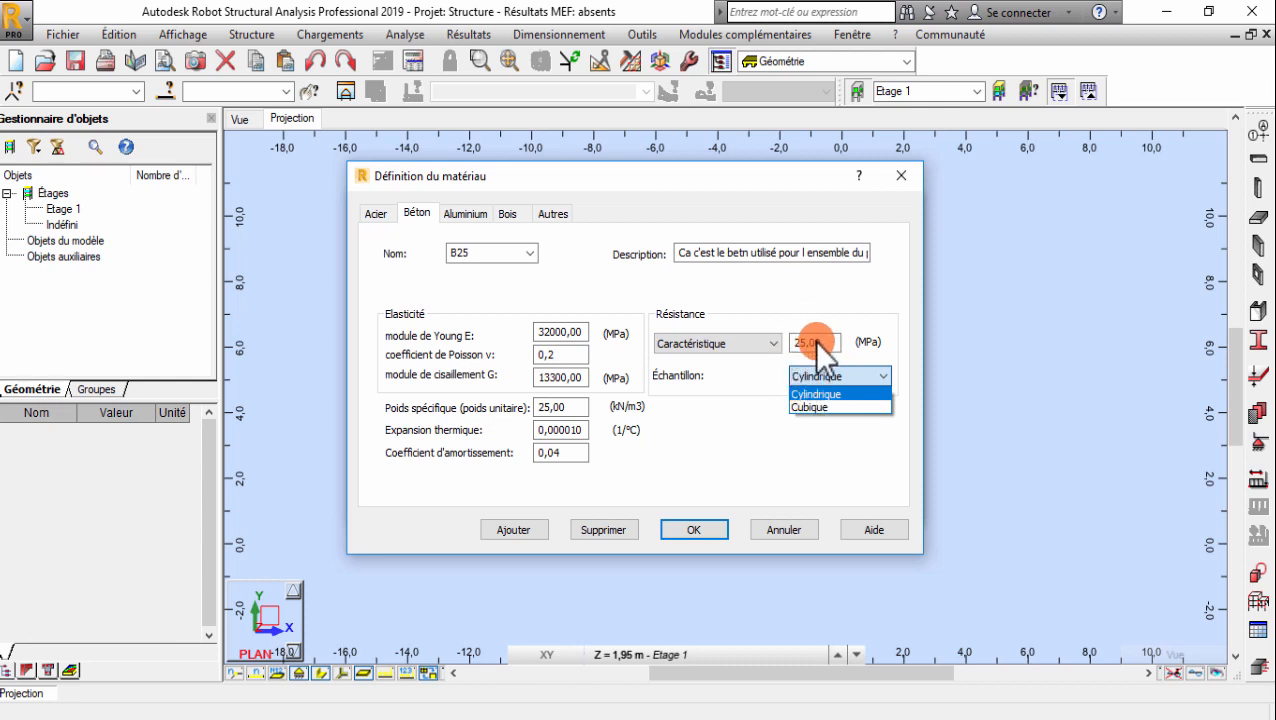
left_click(813, 341)
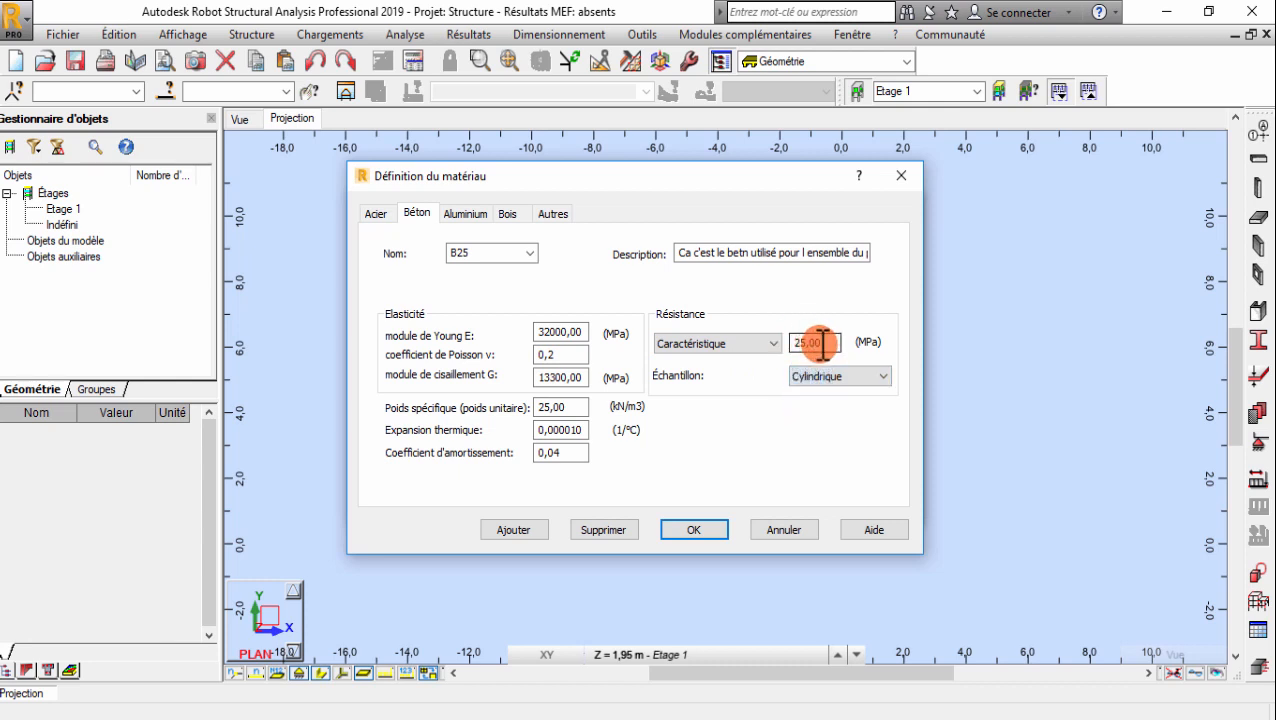
Step: Switch the concrete strength's sample type (Échantillon) to Cubique and back to Cylindrique
left_click(818, 376)
left_click(819, 376)
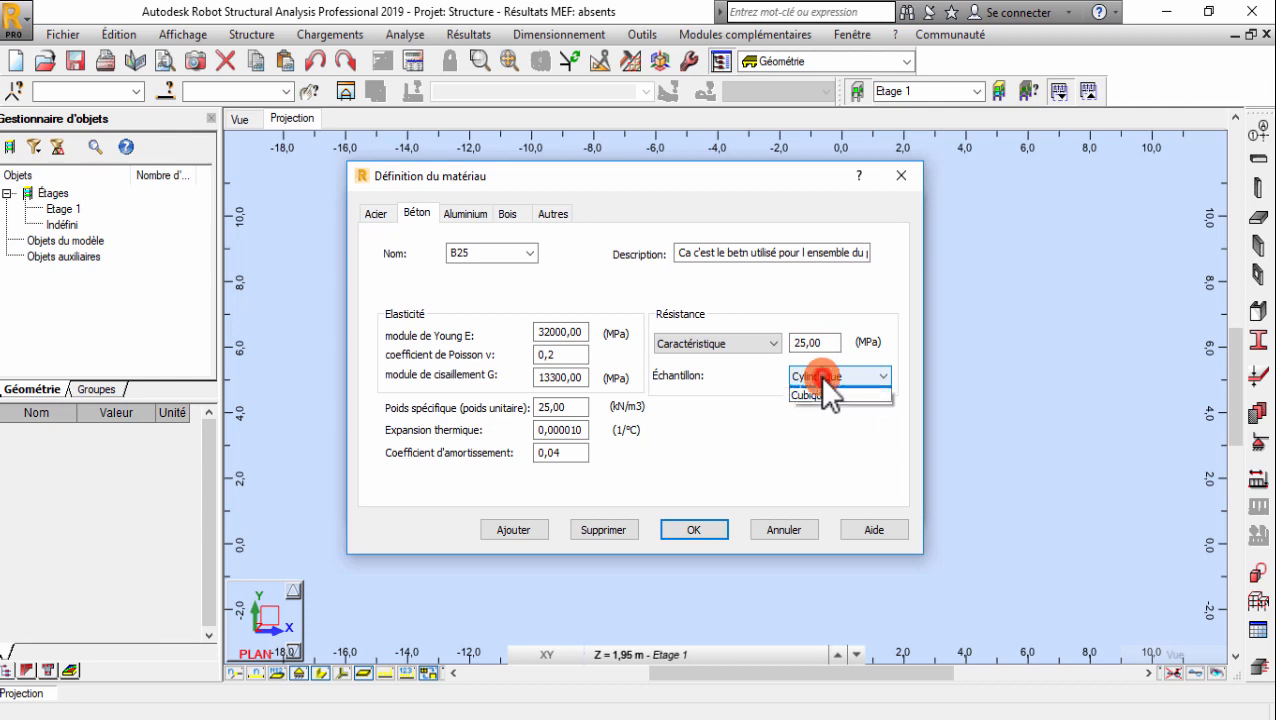
left_click(816, 401)
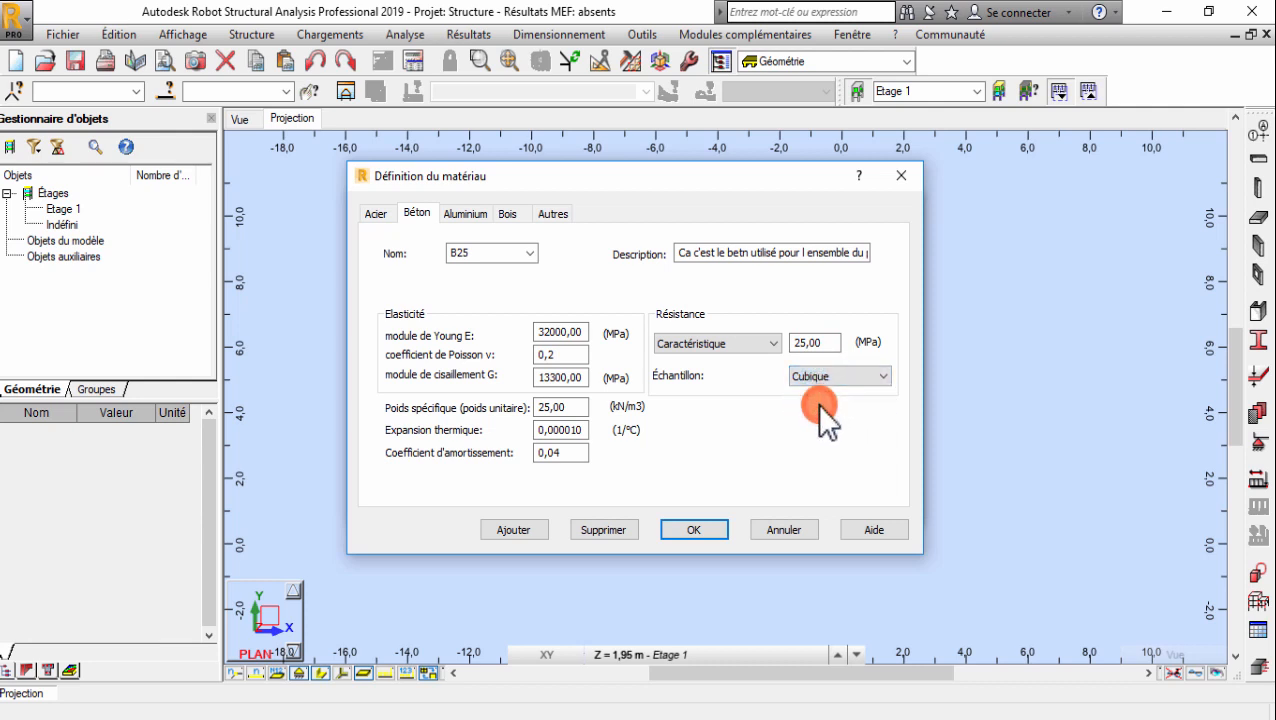
left_click(819, 378)
left_click(815, 400)
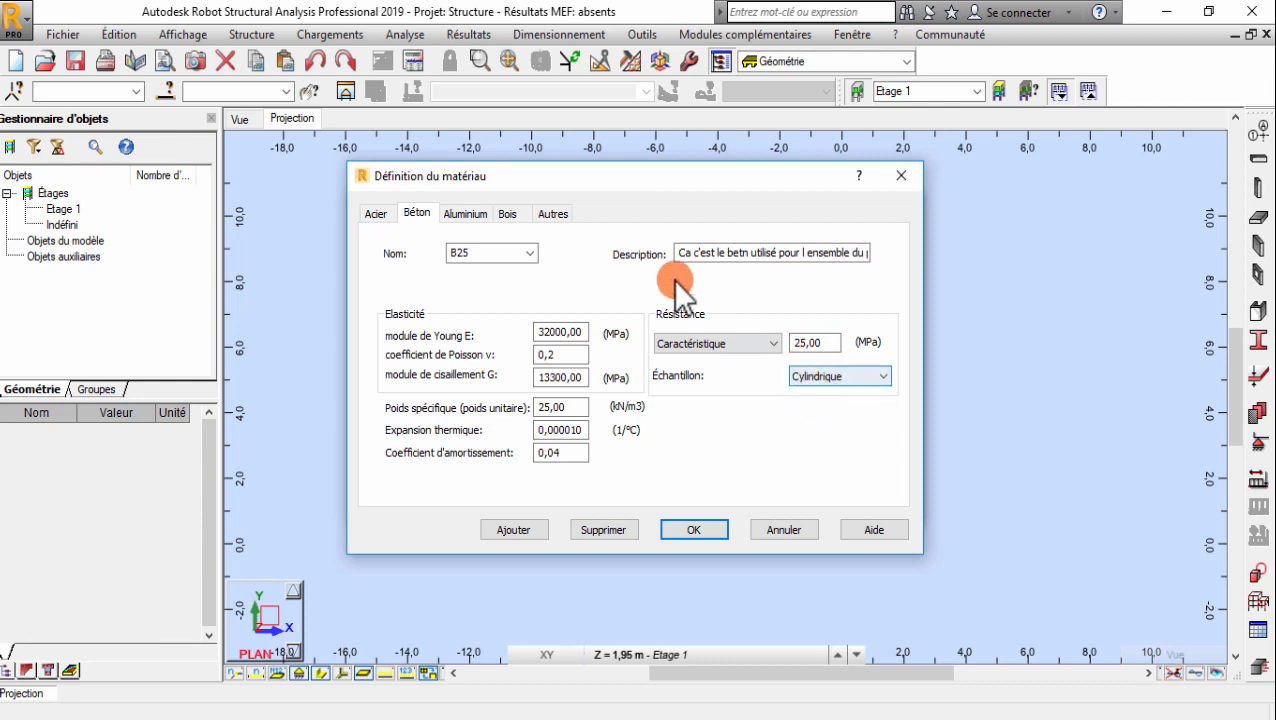
Step: Name the concrete C25/30 and check the sample type options for its strength
double_click(494, 252)
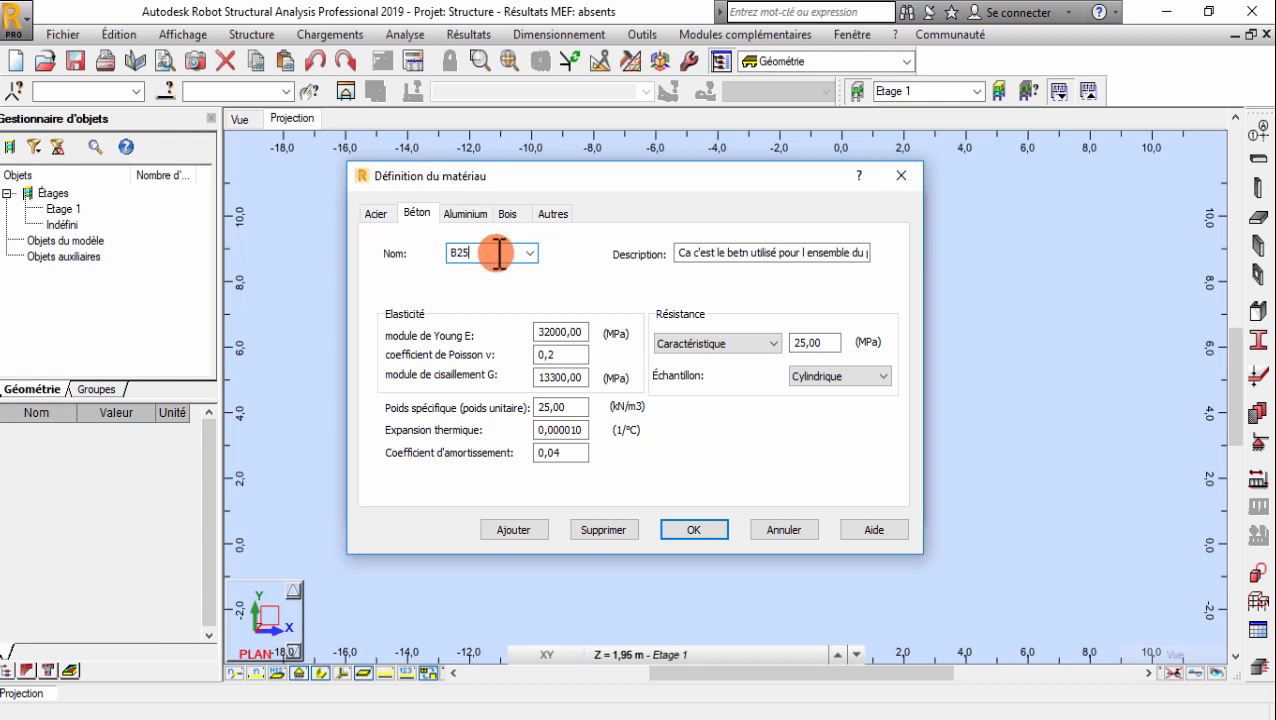
double_click(500, 253)
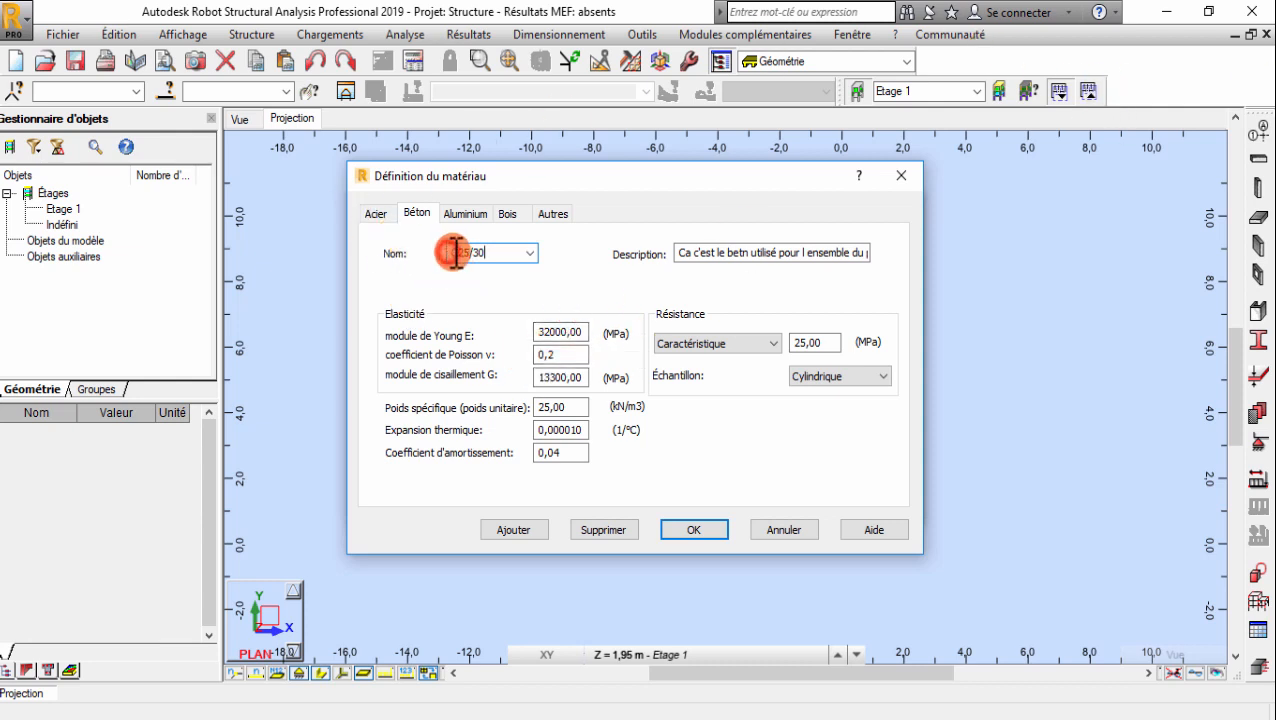
left_click_drag(457, 253, 469, 253)
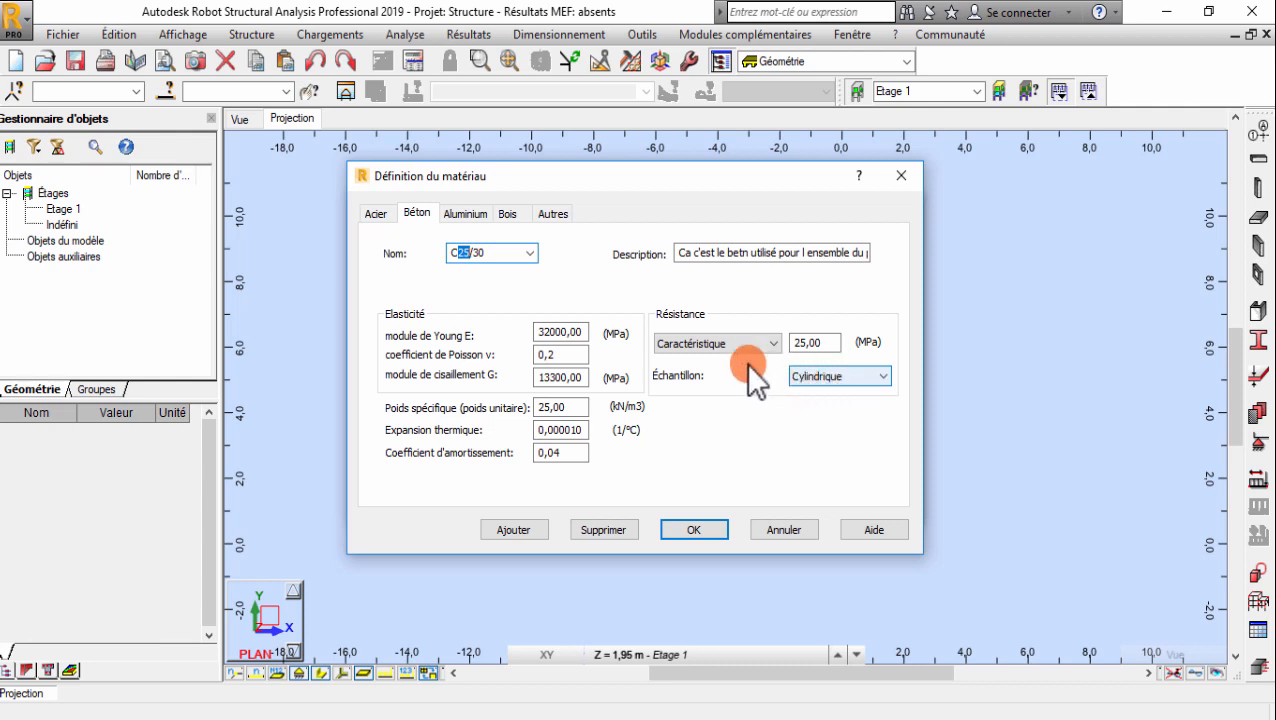
left_click(503, 255)
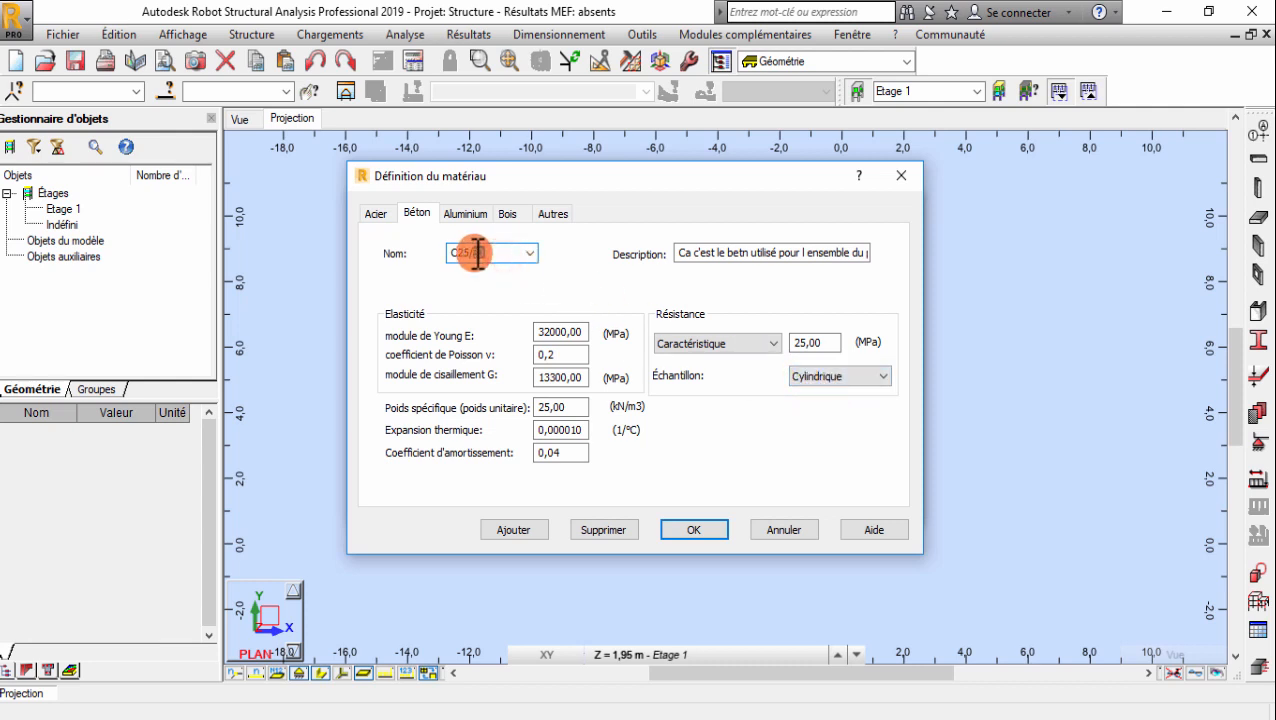
left_click_drag(478, 242, 497, 233)
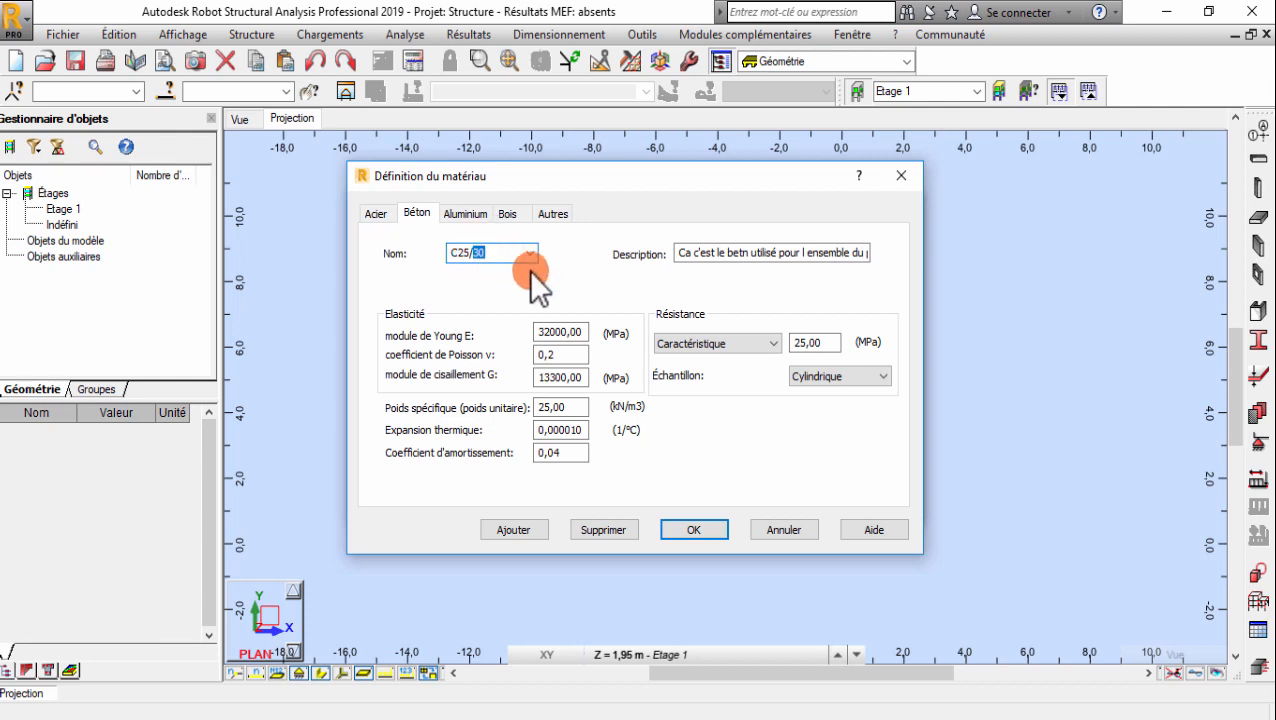
left_click(844, 376)
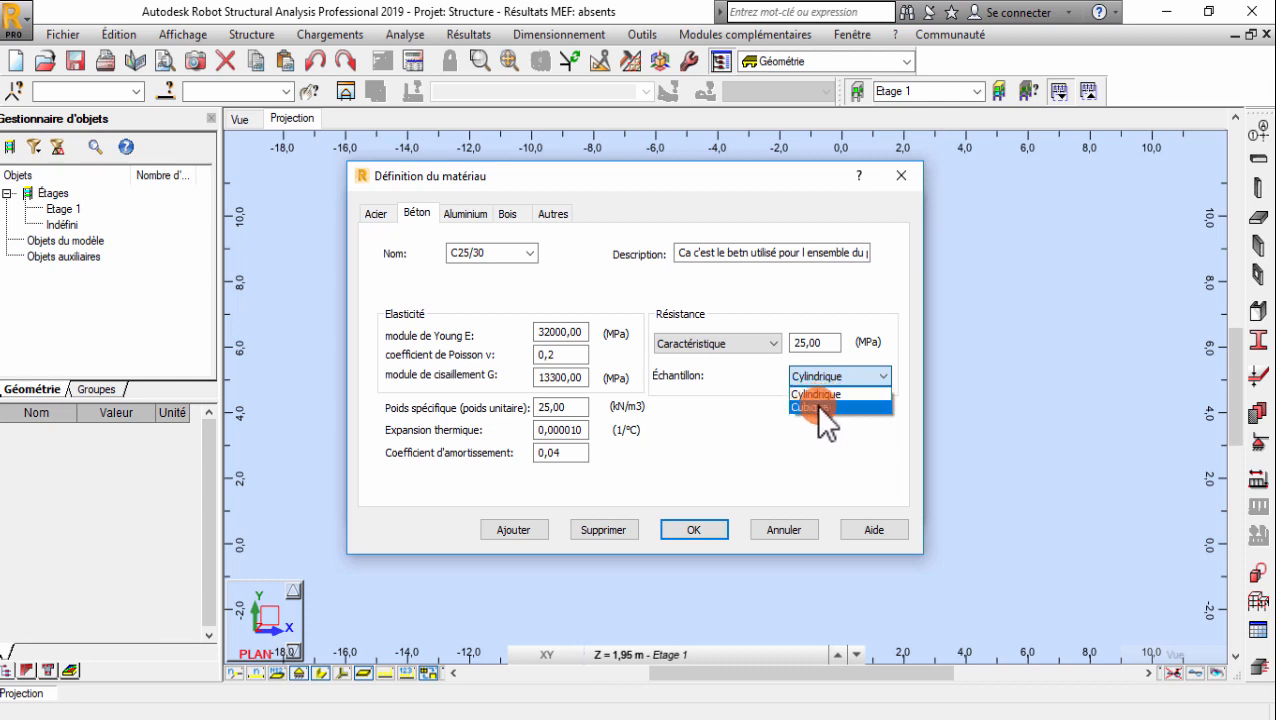
left_click(829, 372)
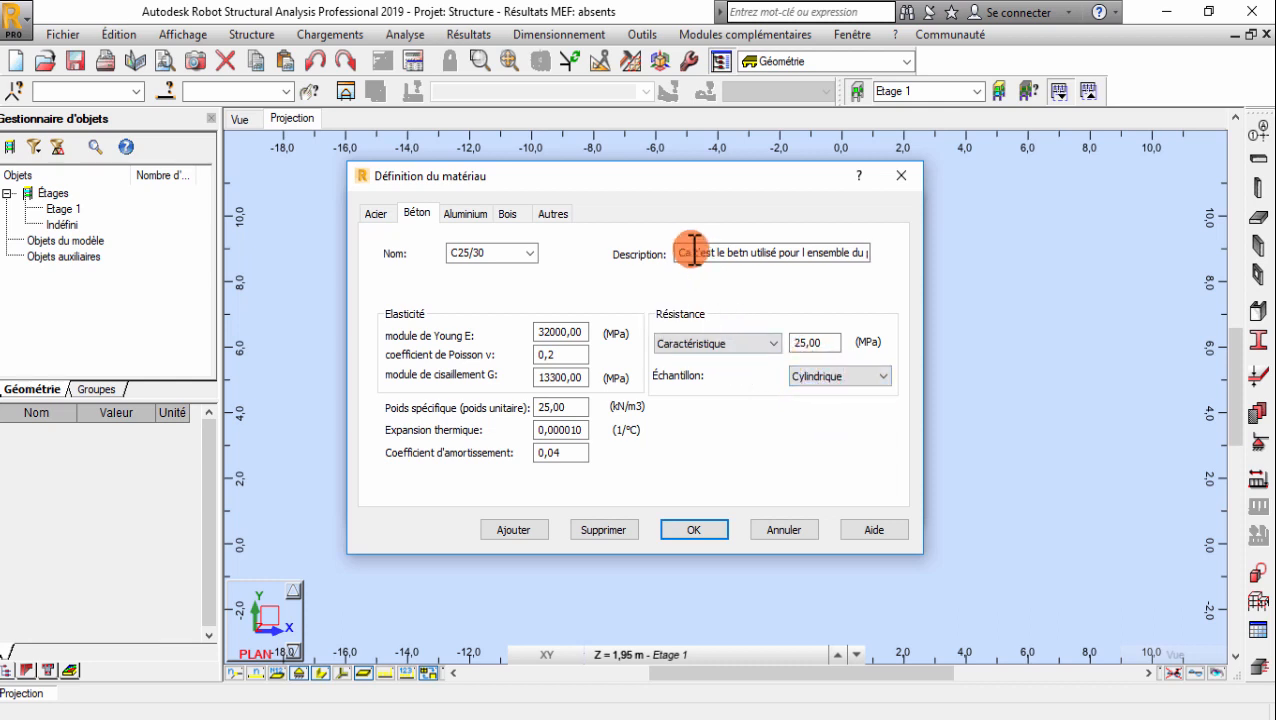
Step: Replace the C25/30 concrete's description with "Ce beton est le type utilisé dans notre projet"
left_click_drag(680, 252, 960, 250)
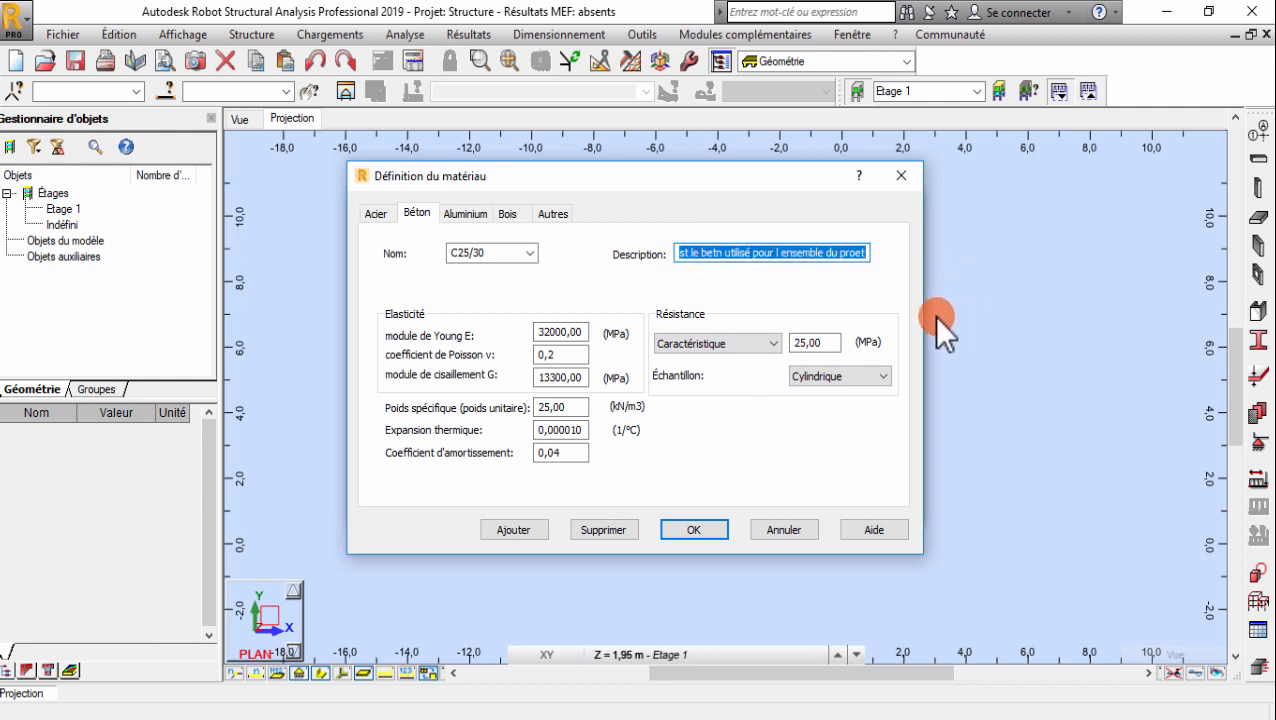
type("Ce")
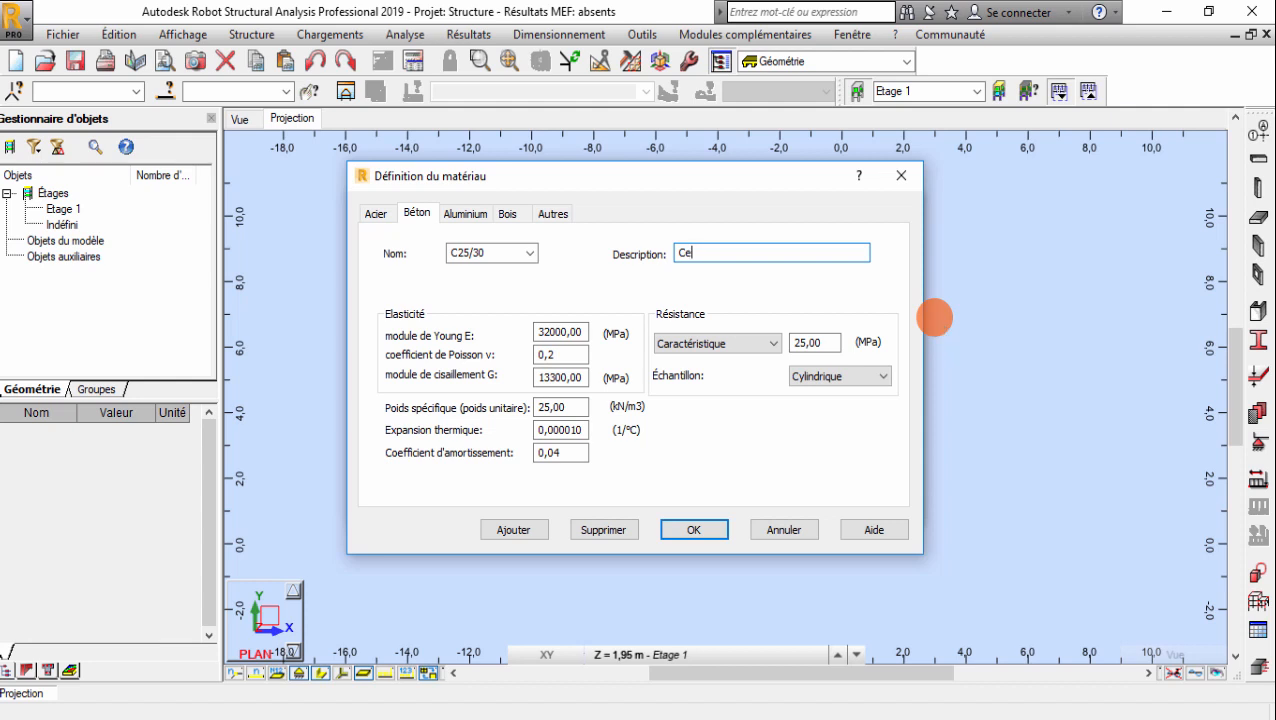
type(" brte")
key("BackSpace")
type("ryon e")
key("BackSpace")
type("es")
key("BackSpace")
key("BackSpace")
key("BackSpace")
key("BackSpace")
key("BackSpace")
key("BackSpace")
type("eton est le tuype u")
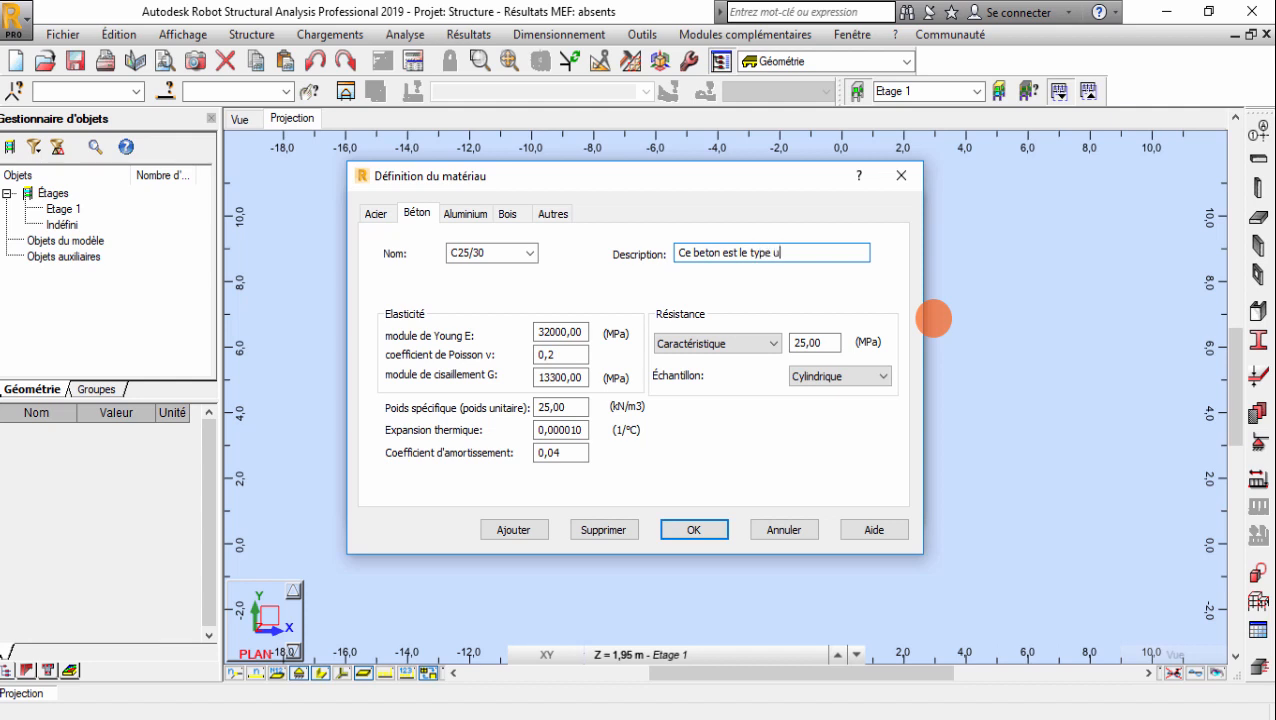
type("tilisé dans notre proje")
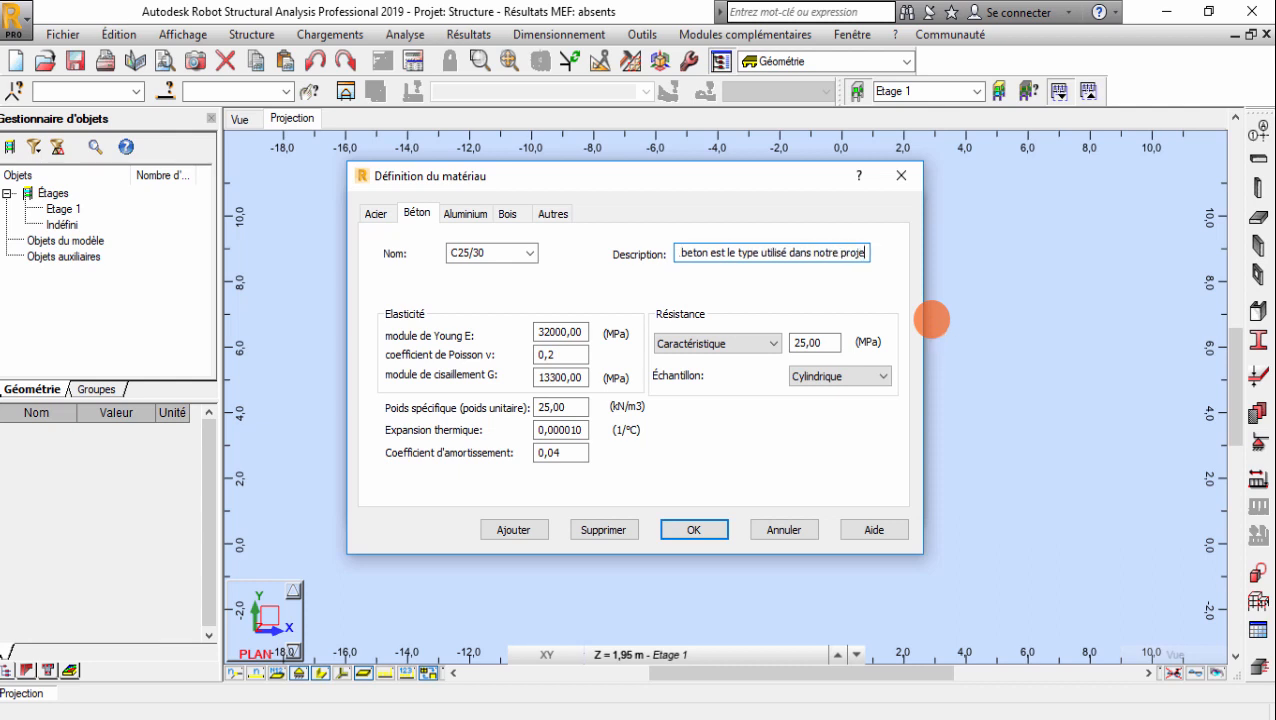
type("y")
key("BackSpace")
type("t")
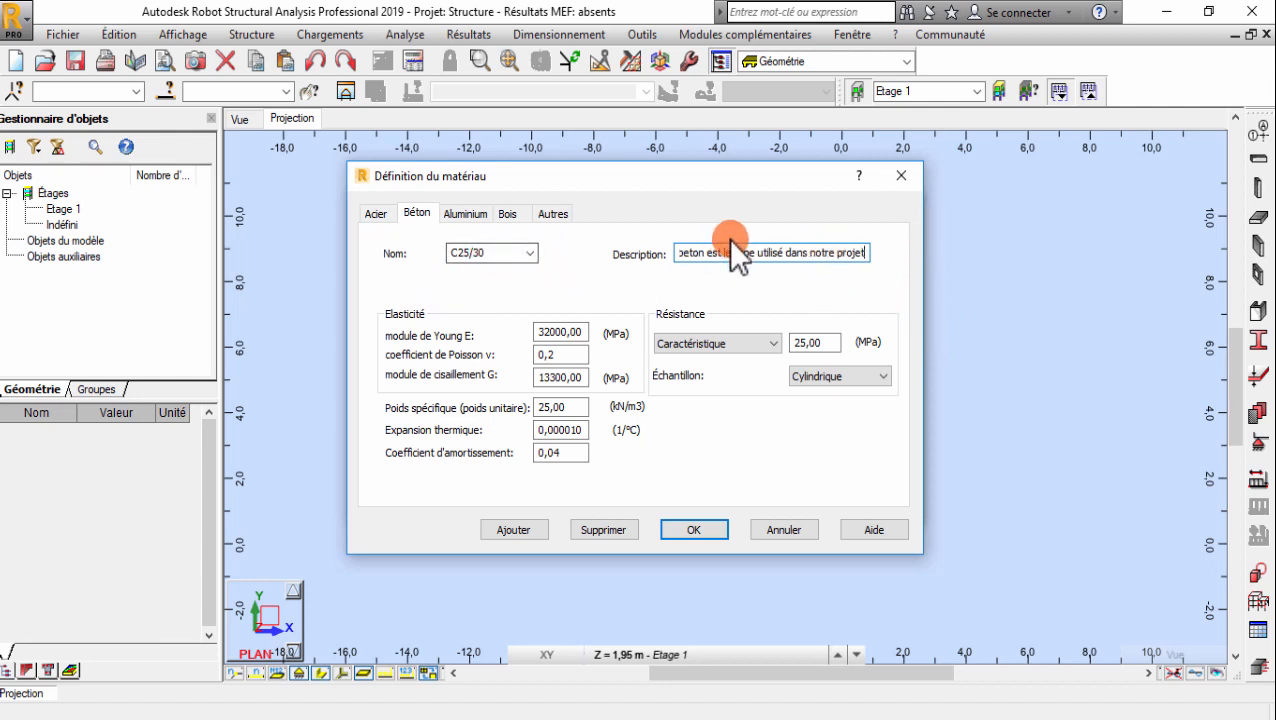
left_click_drag(727, 250, 632, 255)
left_click_drag(741, 253, 807, 253)
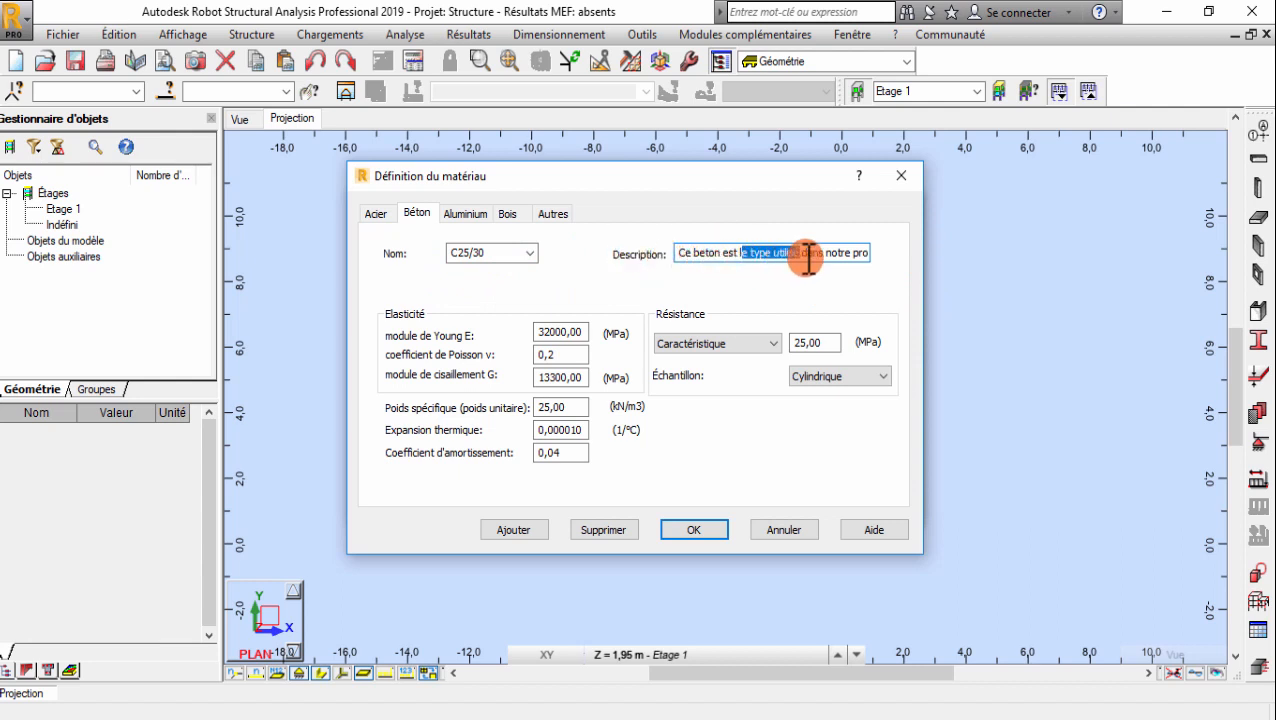
Step: Add the C25/30 concrete to the material database and set it as the primary set's concrete (Béton)
left_click(497, 253)
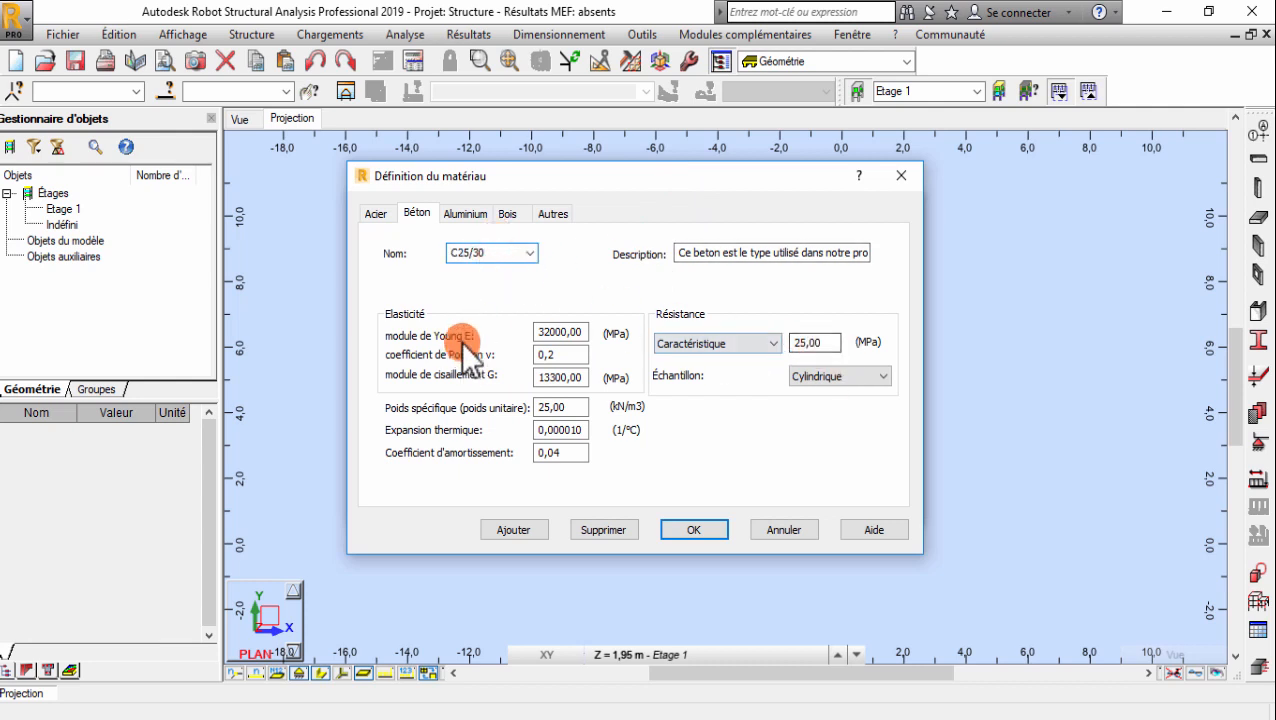
left_click(492, 254)
left_click(516, 528)
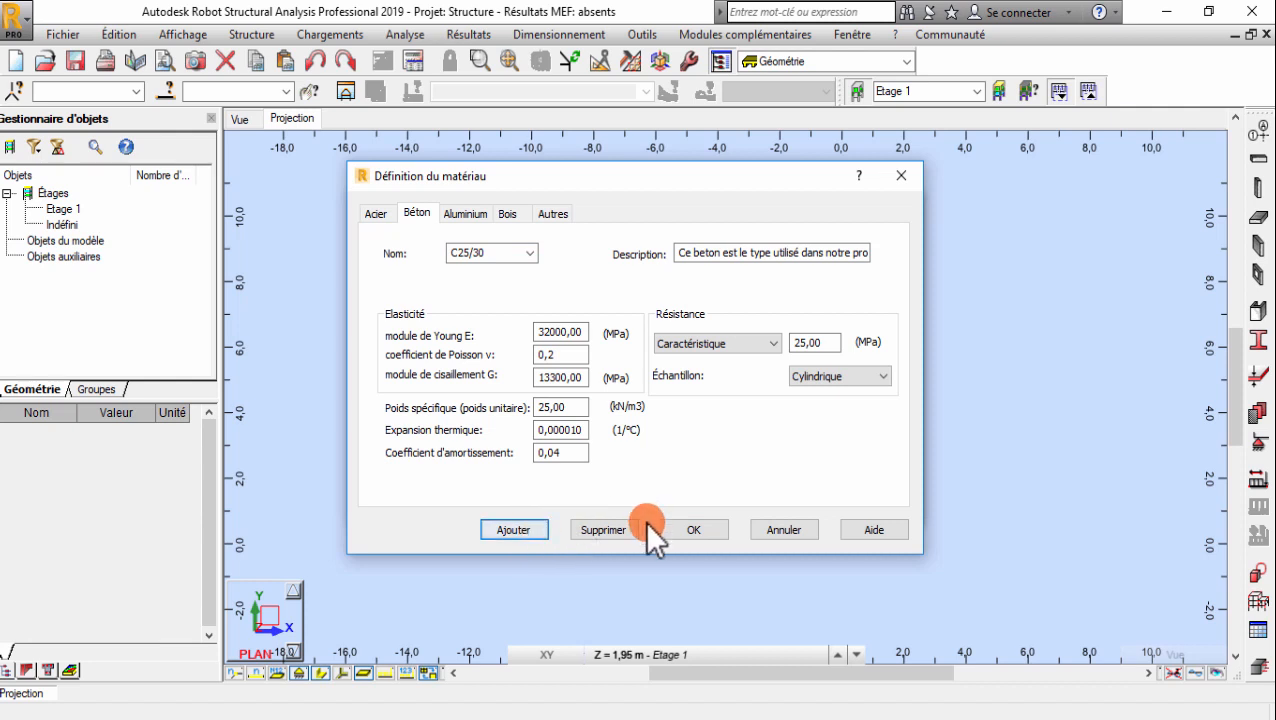
left_click(696, 529)
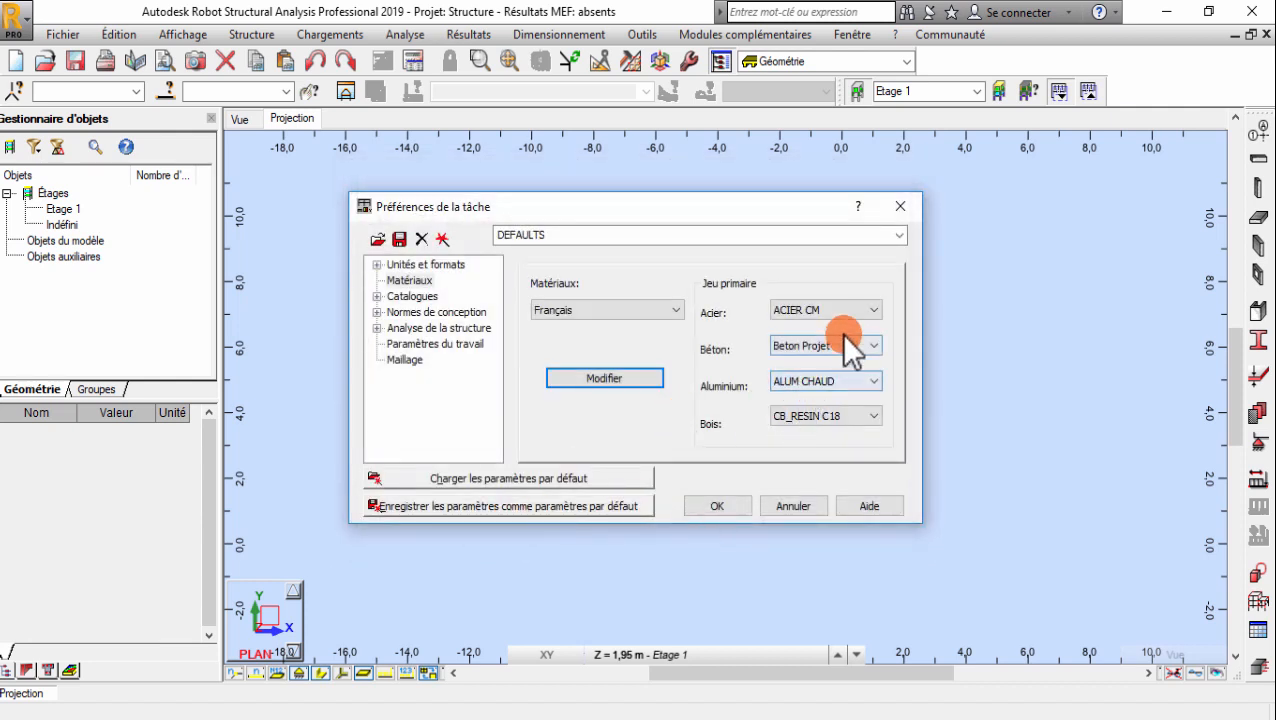
left_click(849, 345)
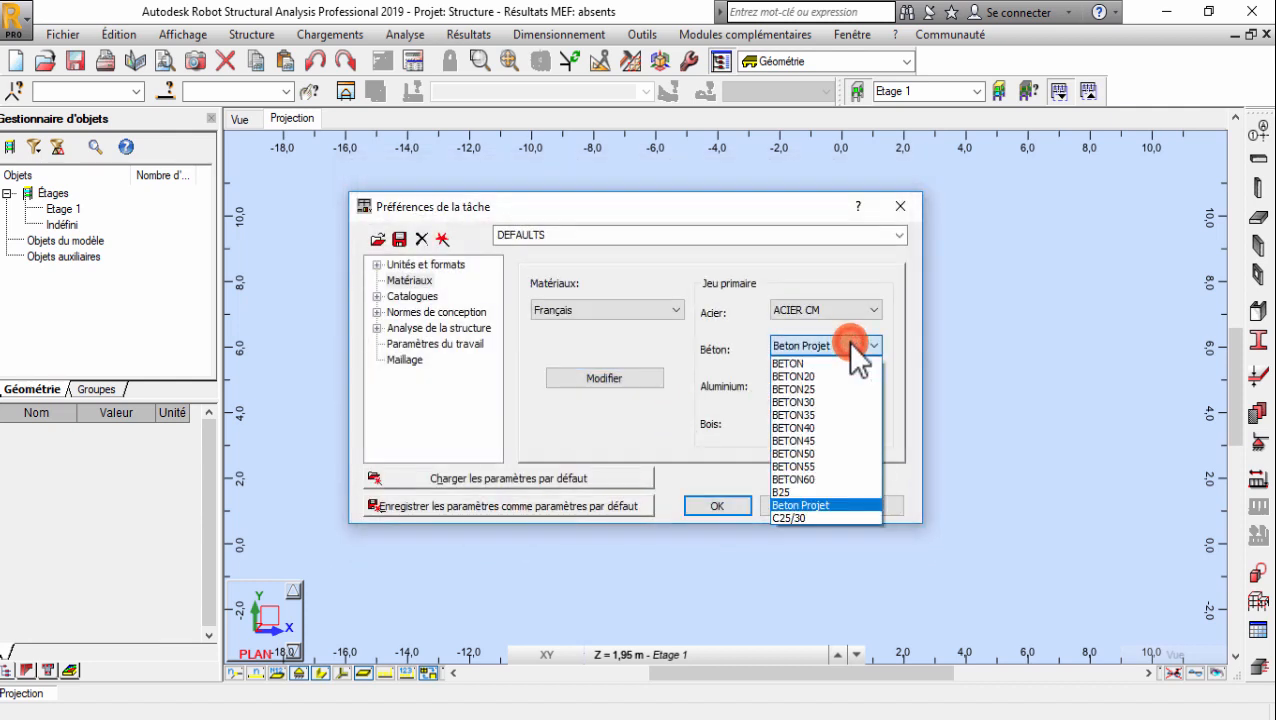
left_click(790, 513)
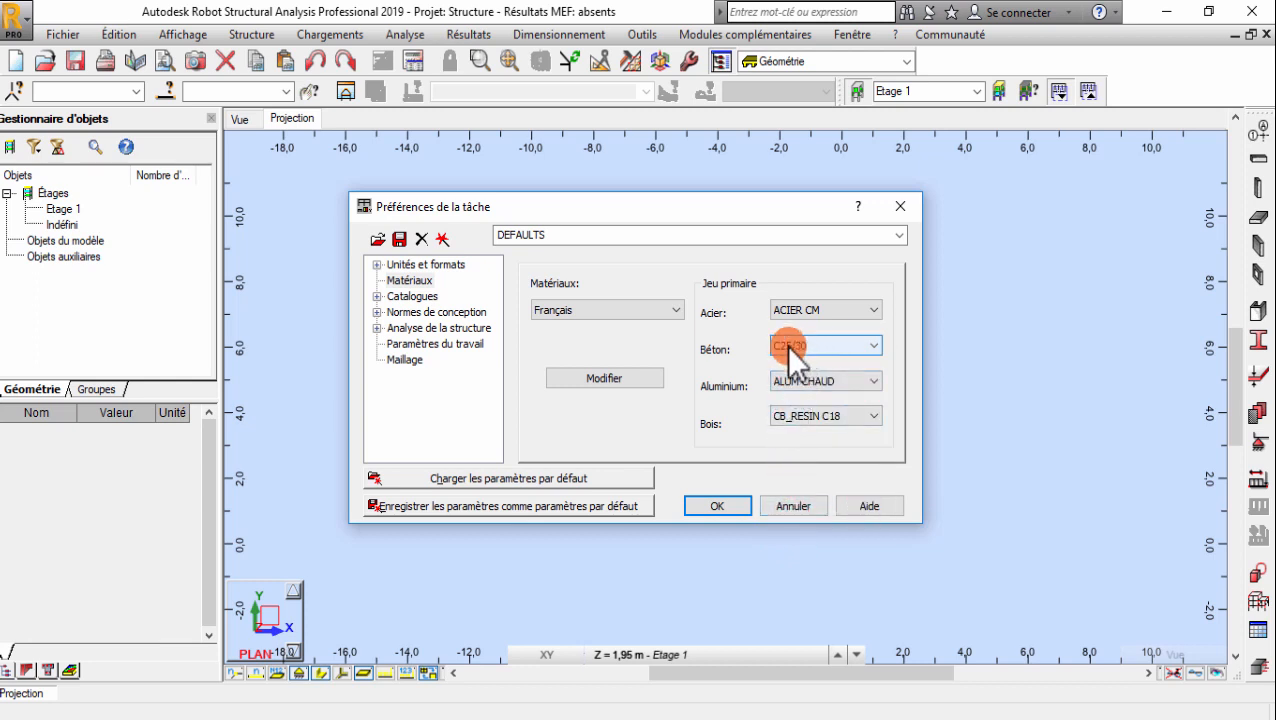
Step: Review the default databases under Catalogues for profiles, convoys, loads and soils
left_click(405, 297)
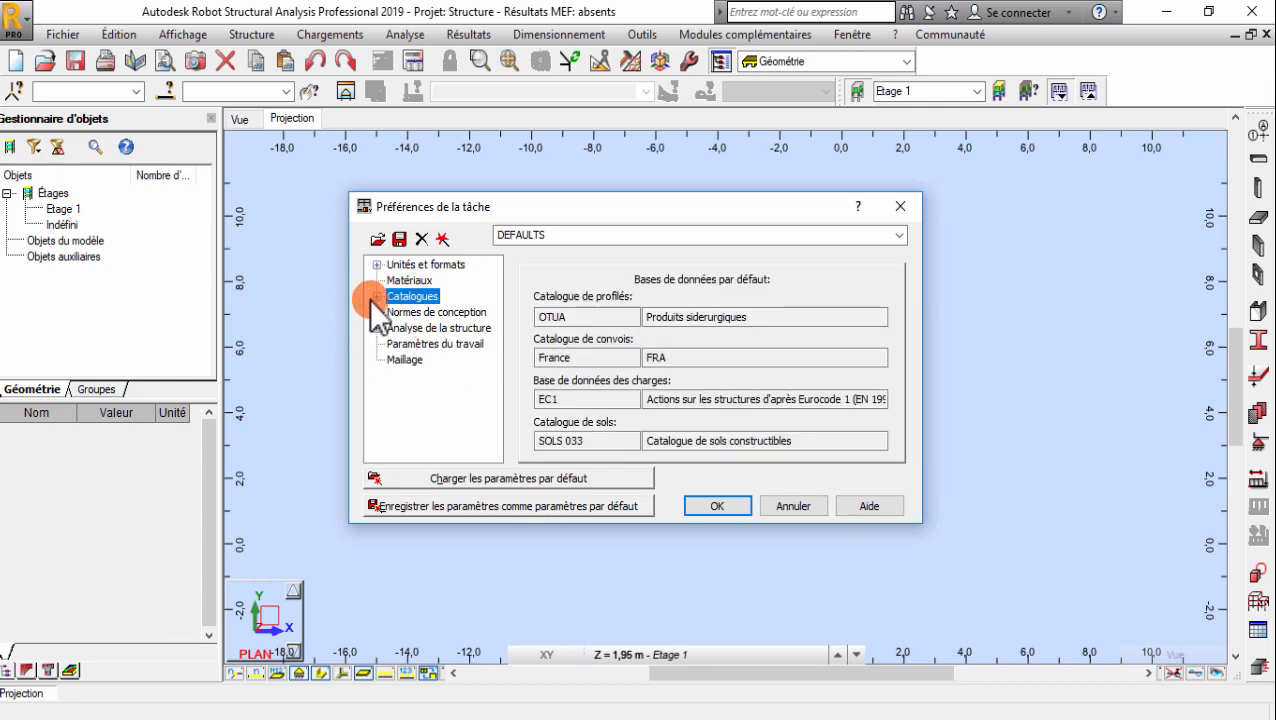
left_click(588, 317)
left_click(590, 358)
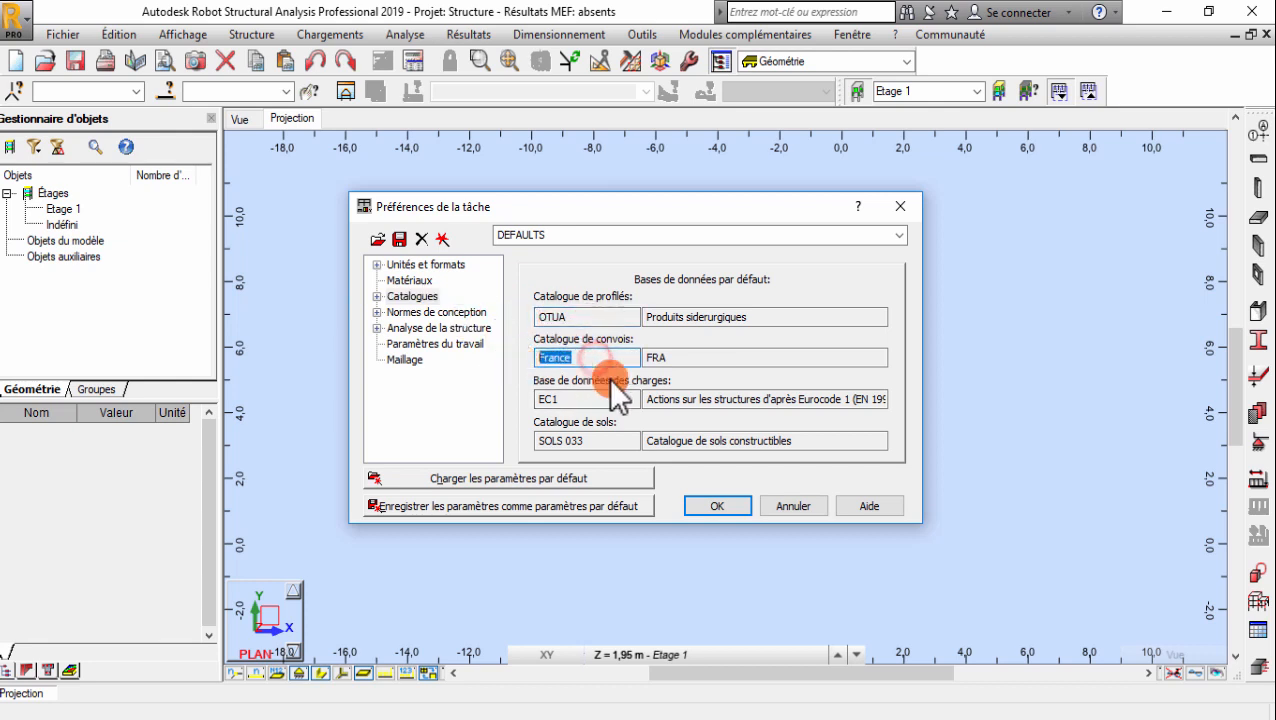
left_click(556, 398)
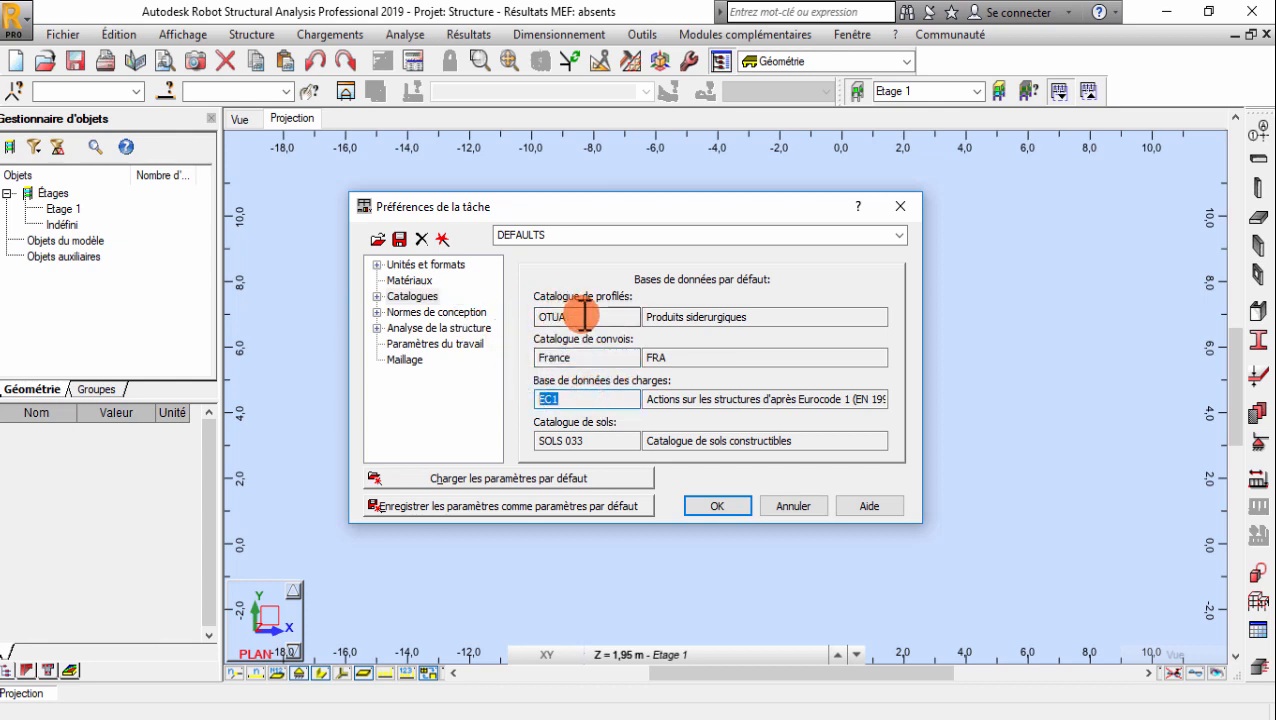
left_click(548, 317)
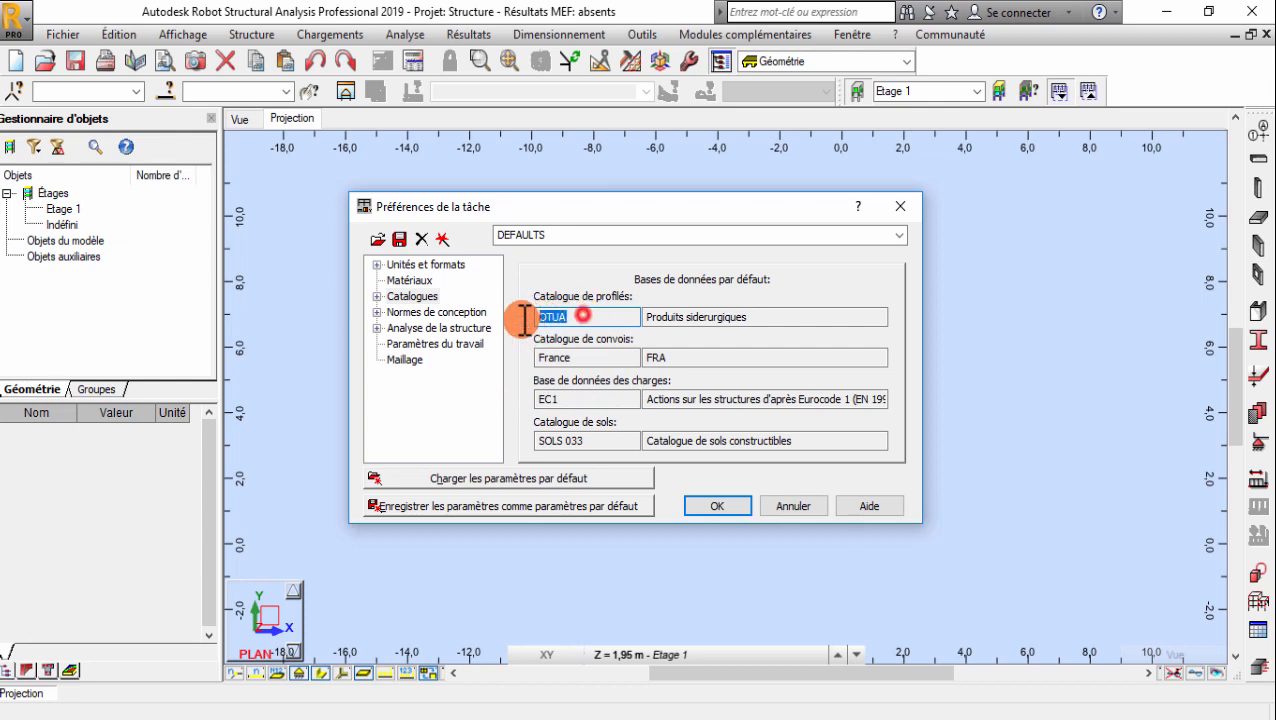
left_click(548, 317)
left_click_drag(548, 317, 584, 317)
left_click(584, 317)
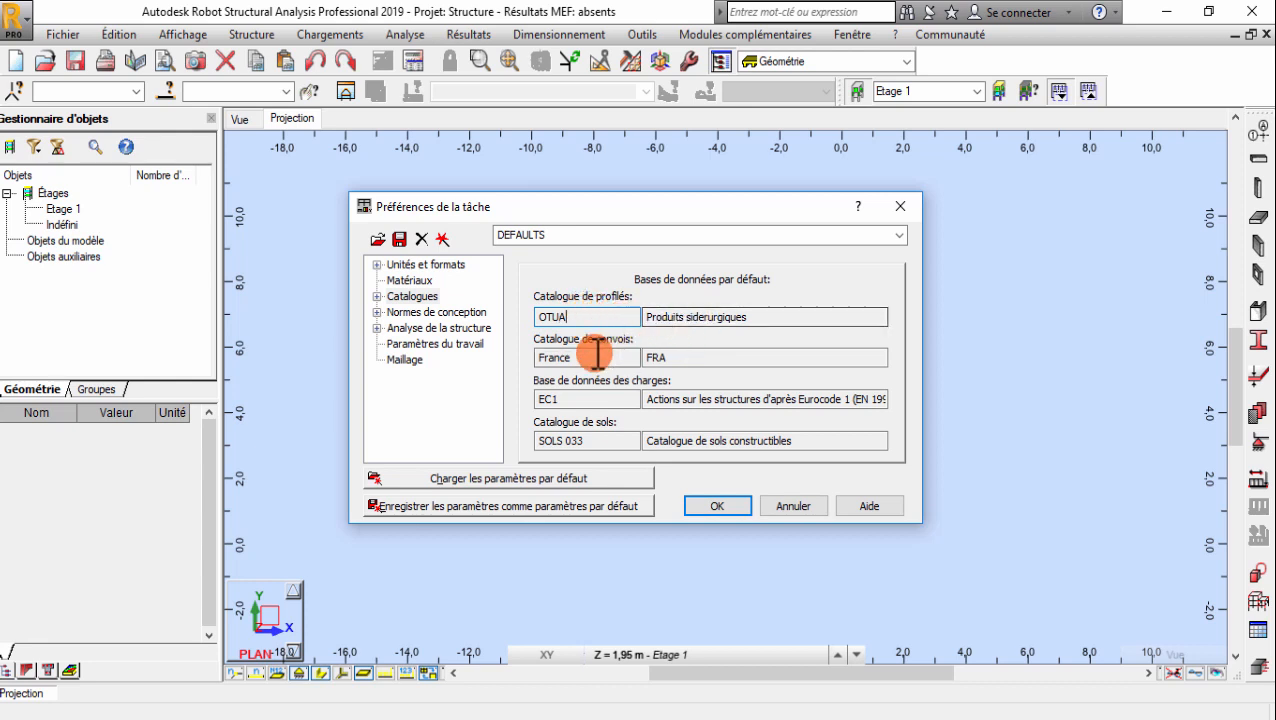
left_click_drag(592, 207, 513, 204)
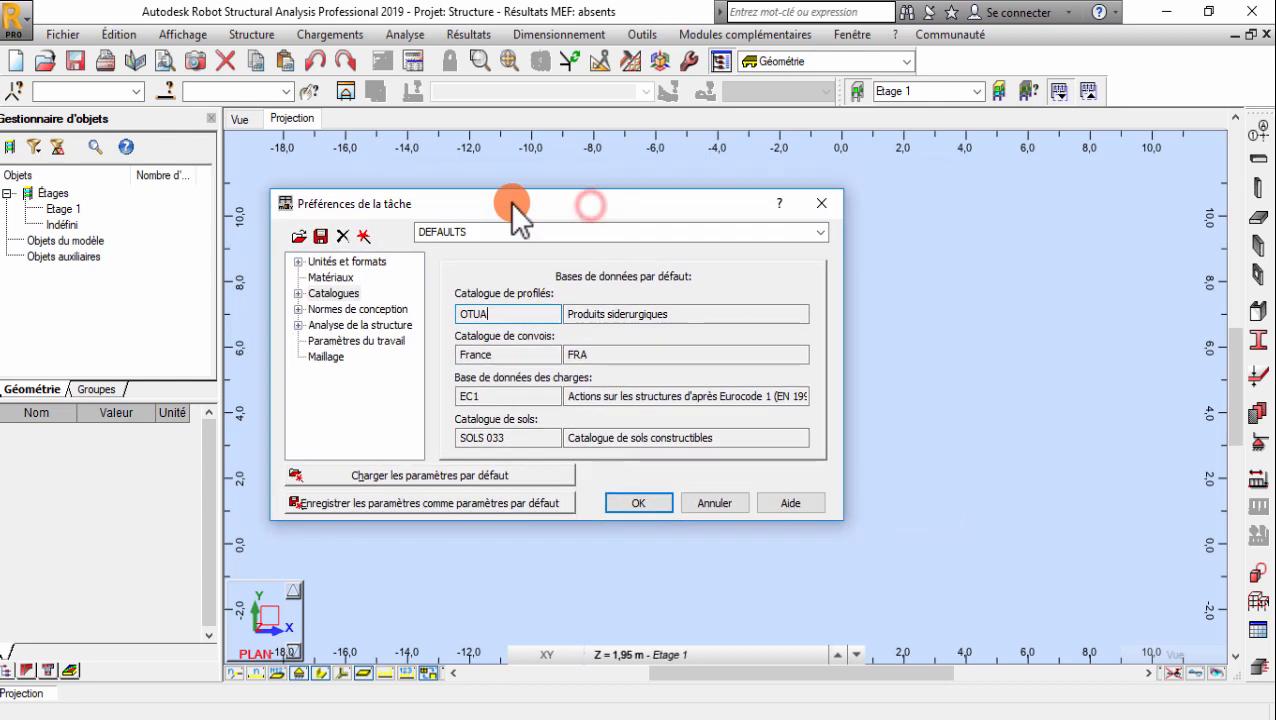
Step: Review the design codes offered for steel and aluminium structures, steel connections and timber structures
left_click(296, 300)
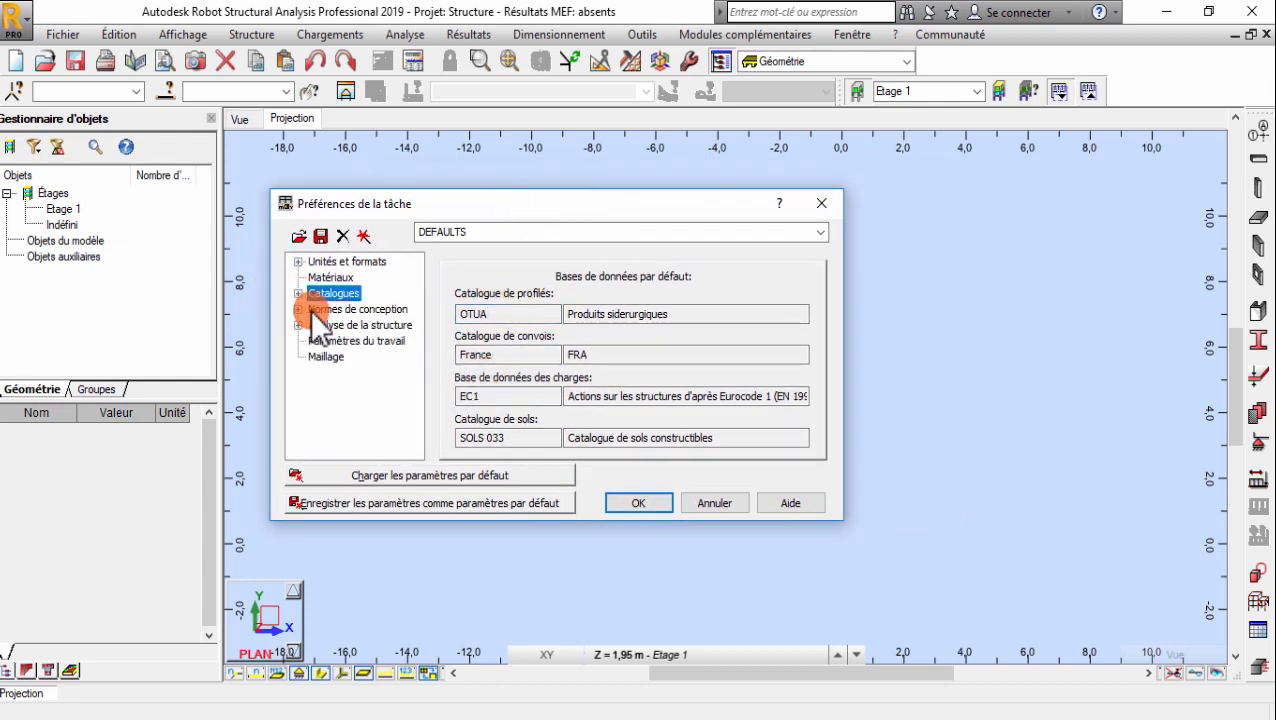
left_click(318, 310)
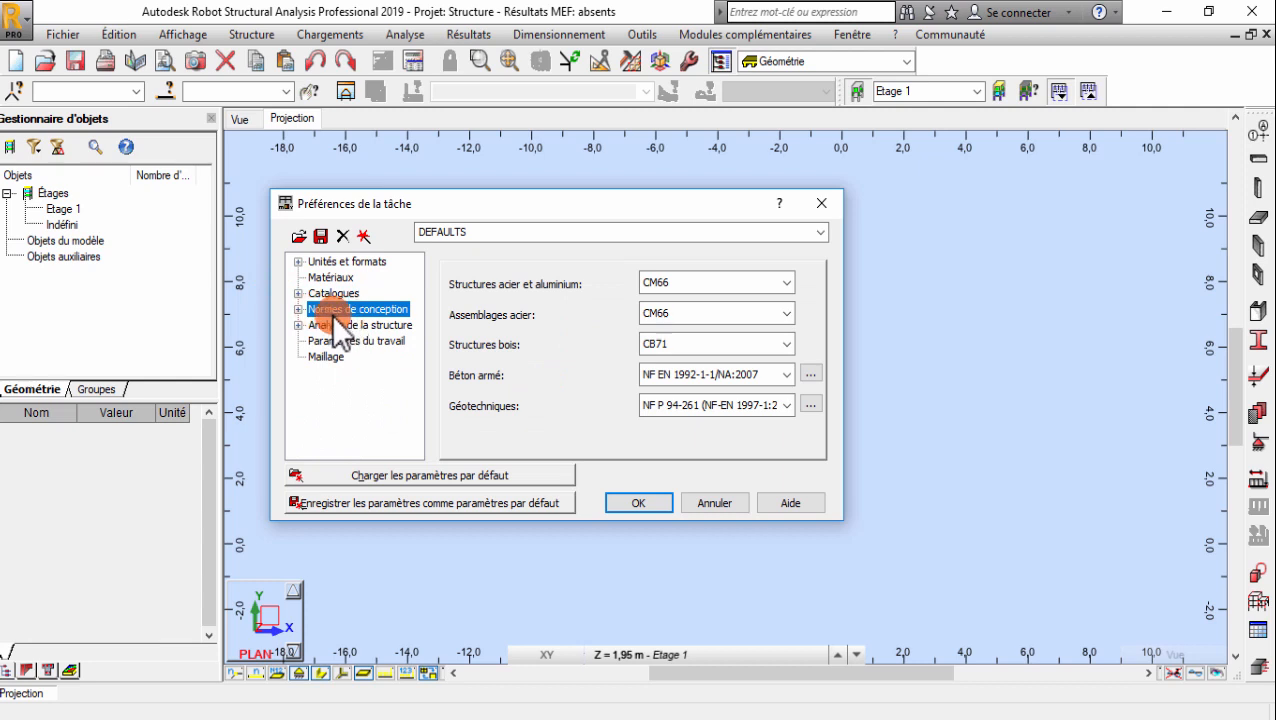
left_click_drag(544, 210, 455, 201)
left_click(608, 272)
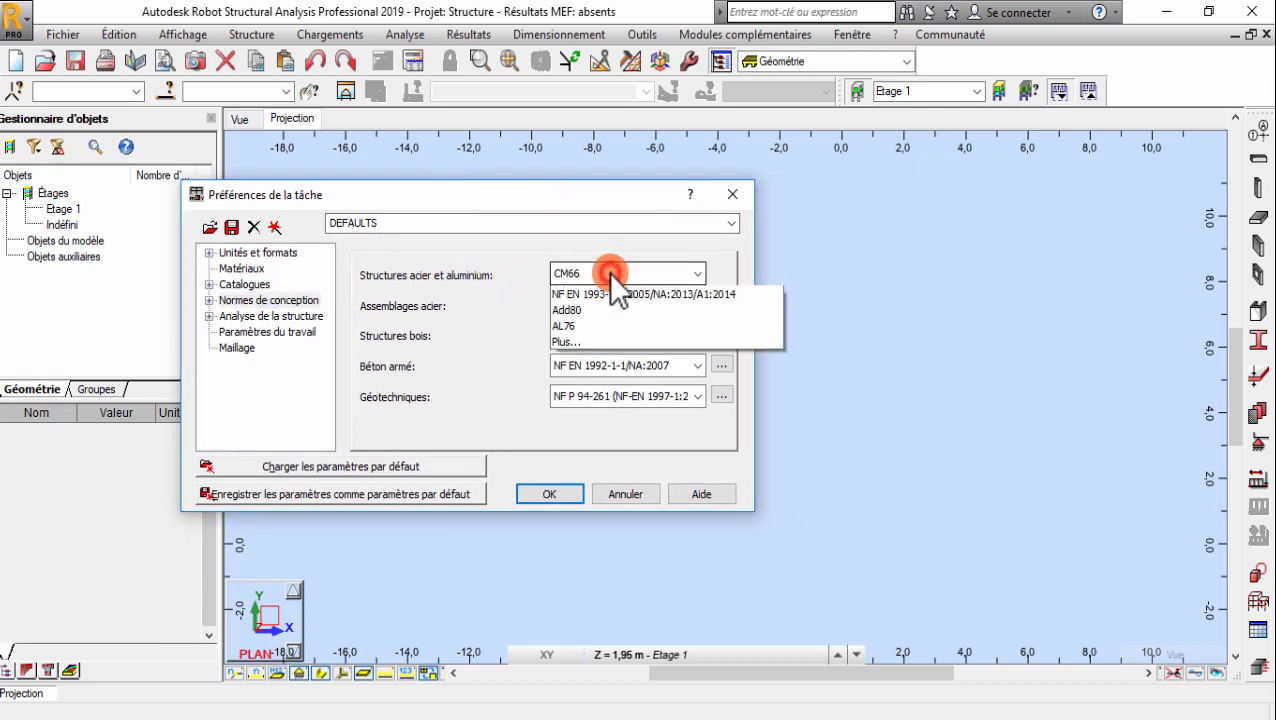
left_click(608, 272)
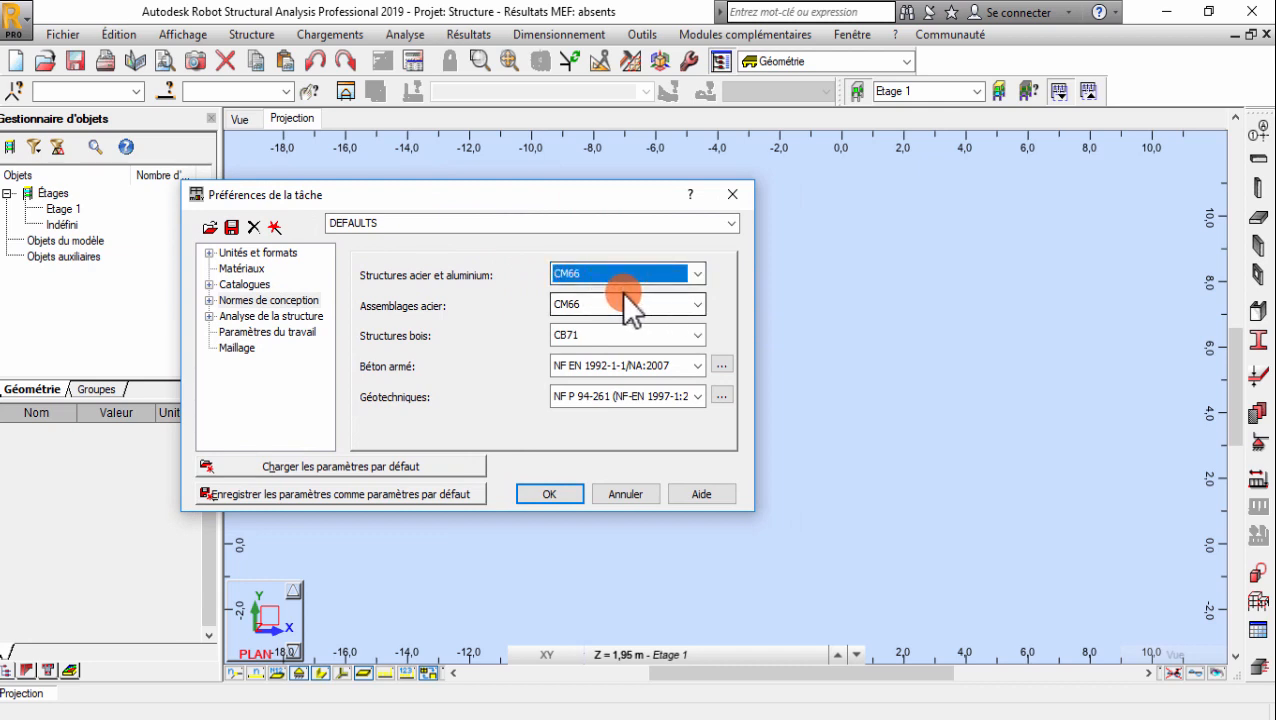
left_click(592, 303)
left_click(580, 333)
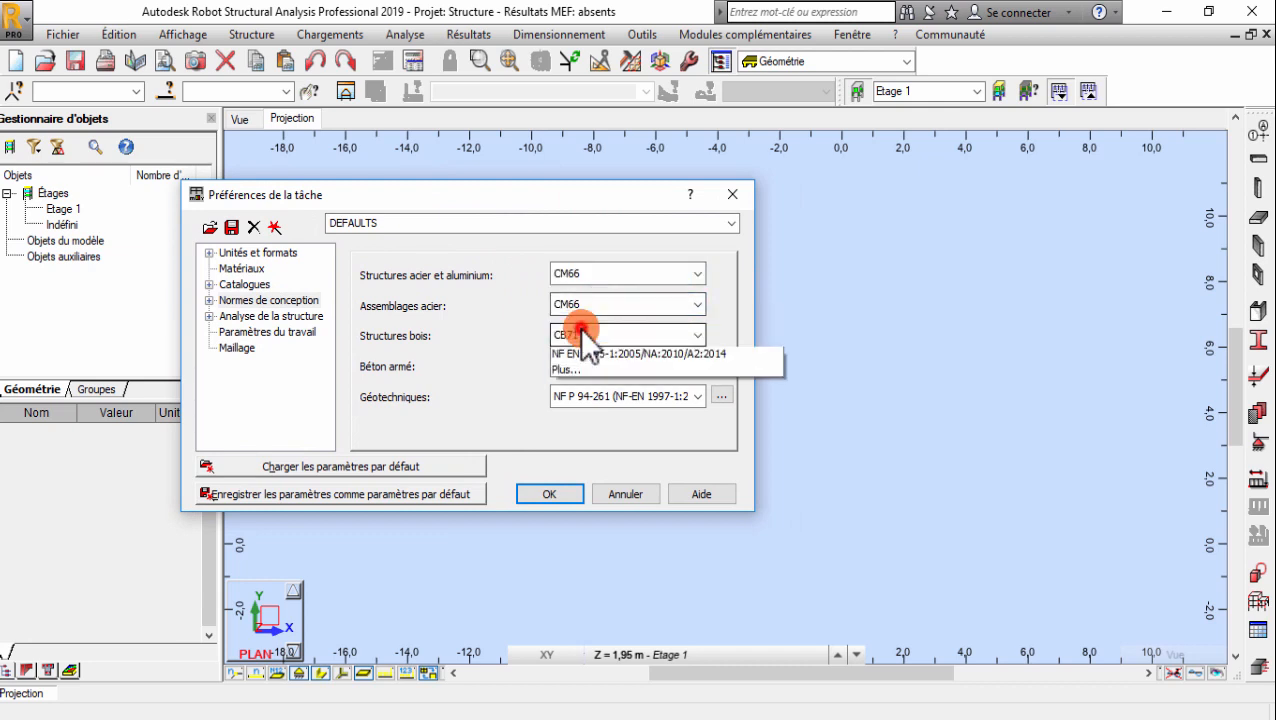
left_click(579, 334)
left_click(583, 360)
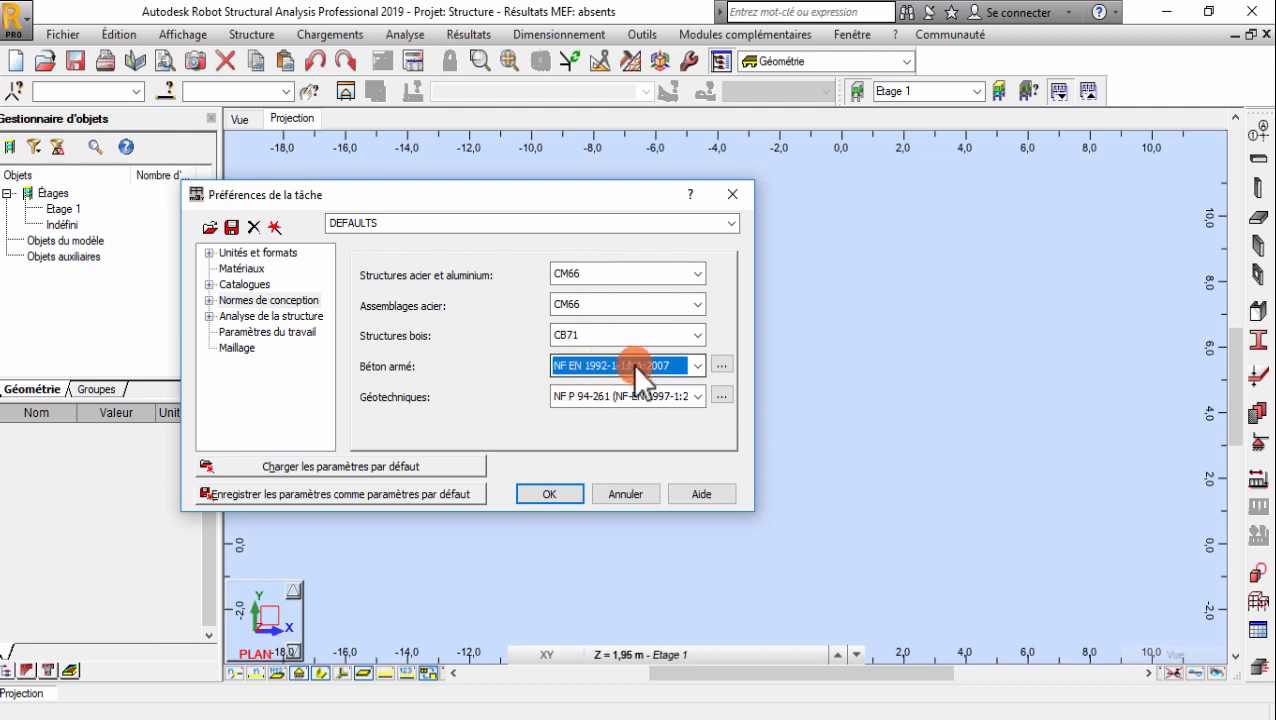
Step: Examine the available reinforced concrete codes and the partial coefficients of NF EN 1992-1-1/NA:2007
left_click(699, 366)
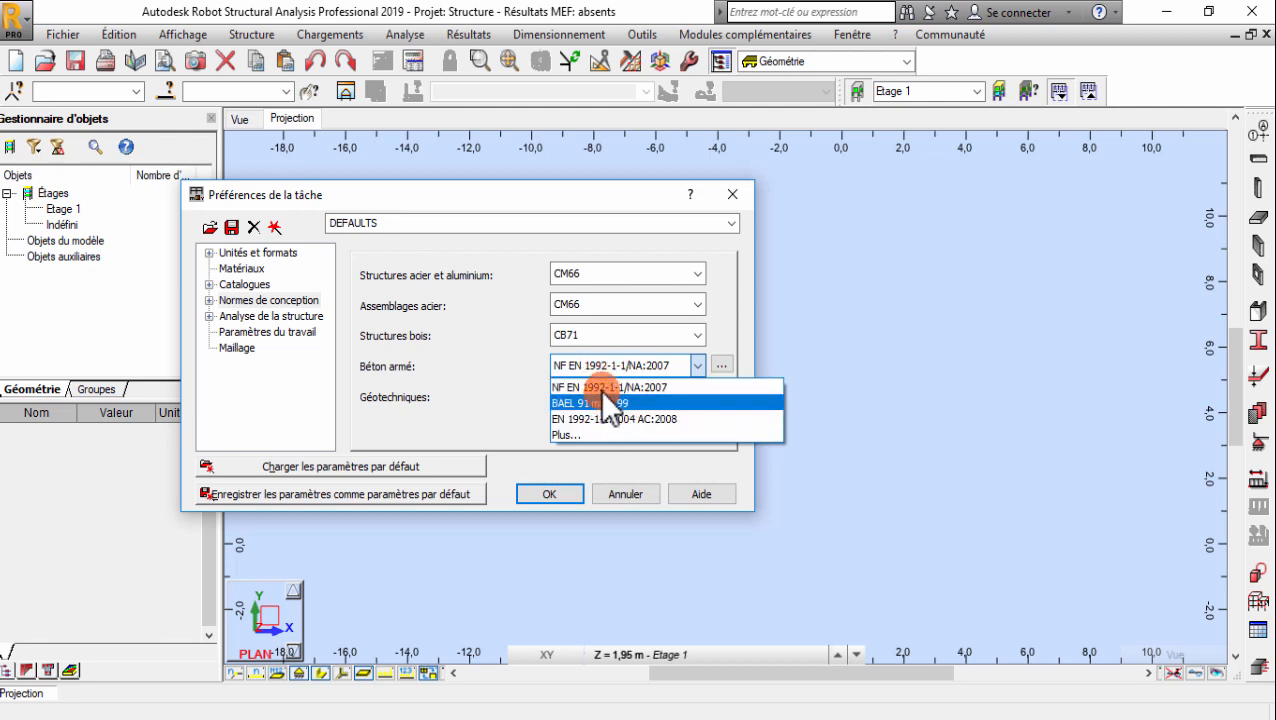
left_click(726, 346)
left_click(722, 367)
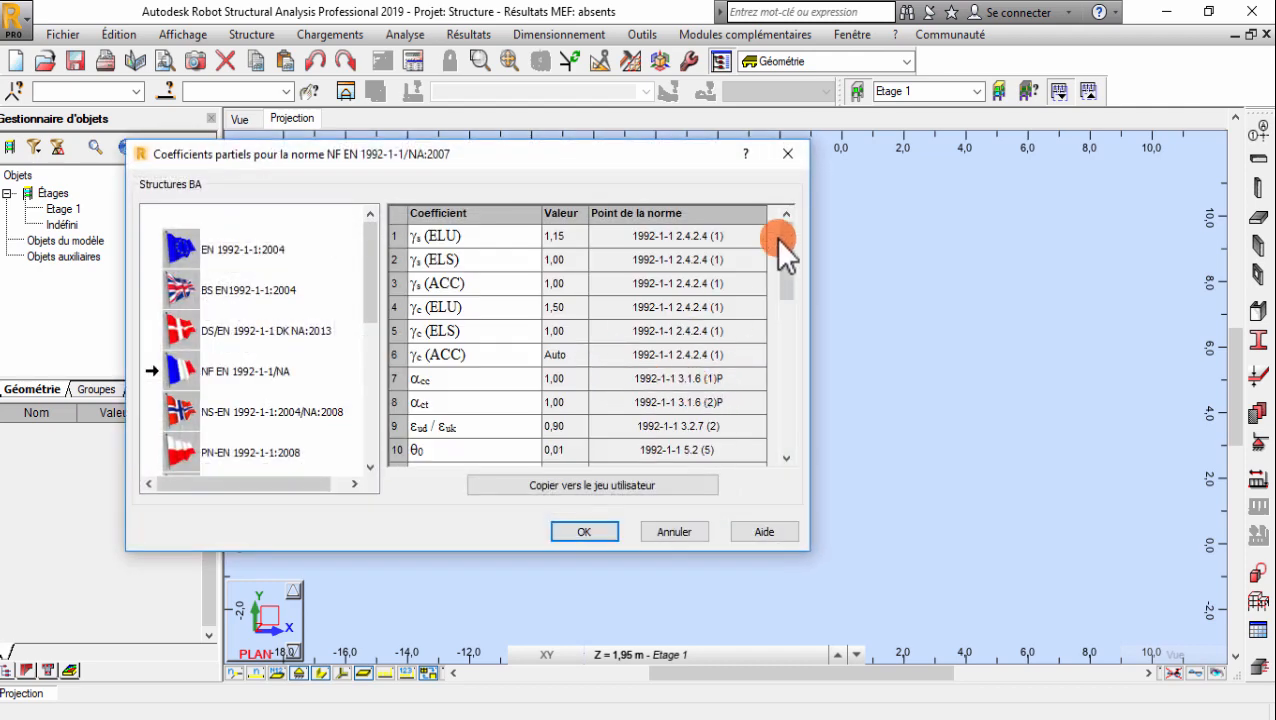
left_click_drag(370, 250, 432, 216)
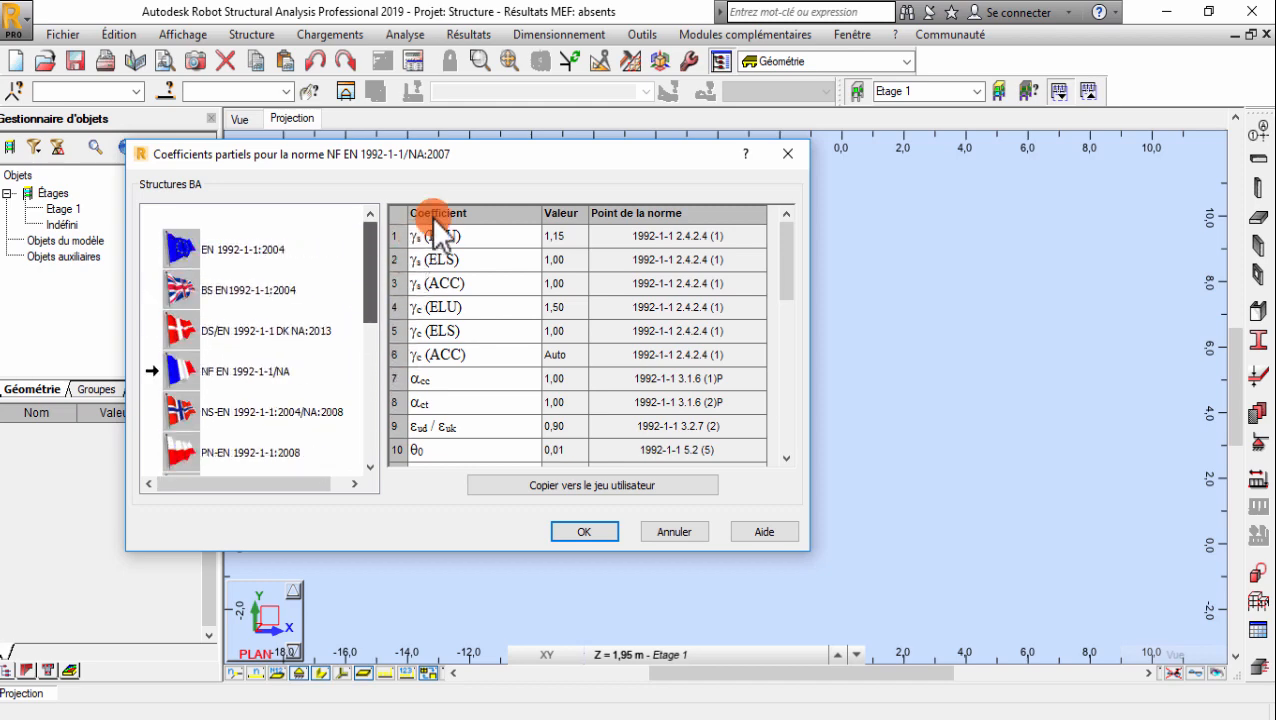
left_click(788, 156)
Step: Set the reinforced concrete code to BAEL 91 mod. 99 and the geotechnical code to DTU 13.12
left_click(694, 365)
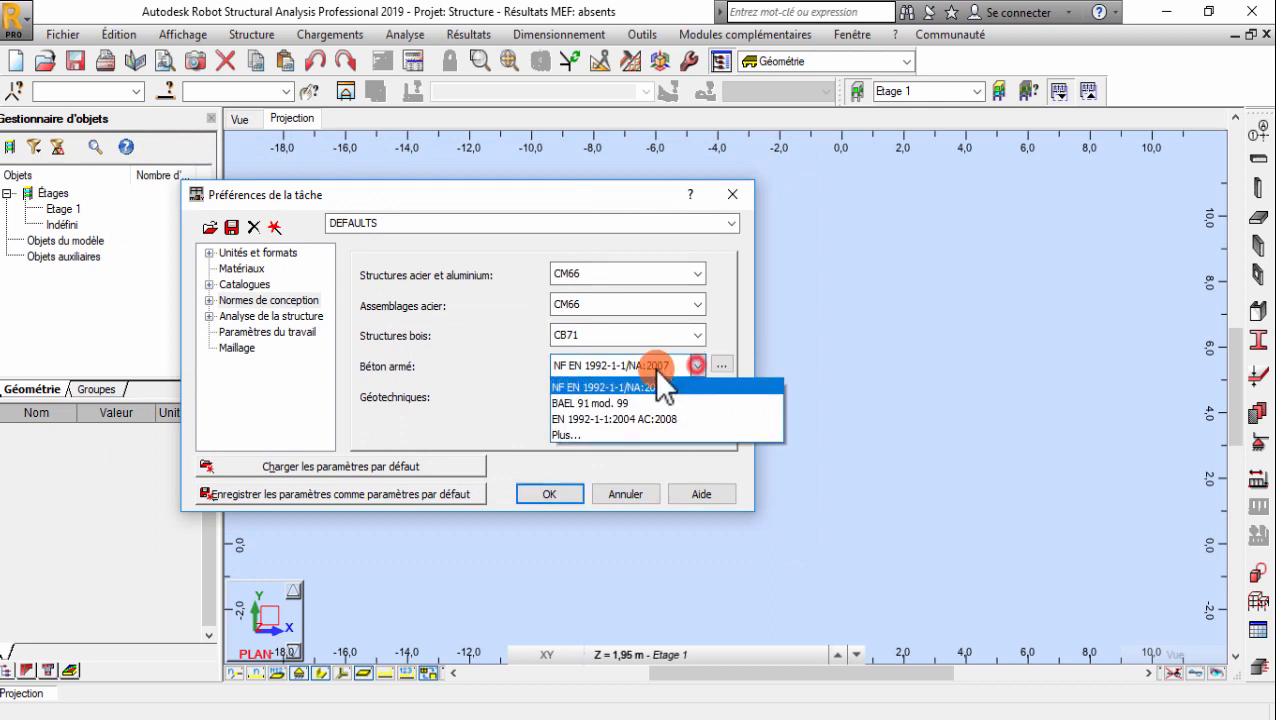
left_click(582, 402)
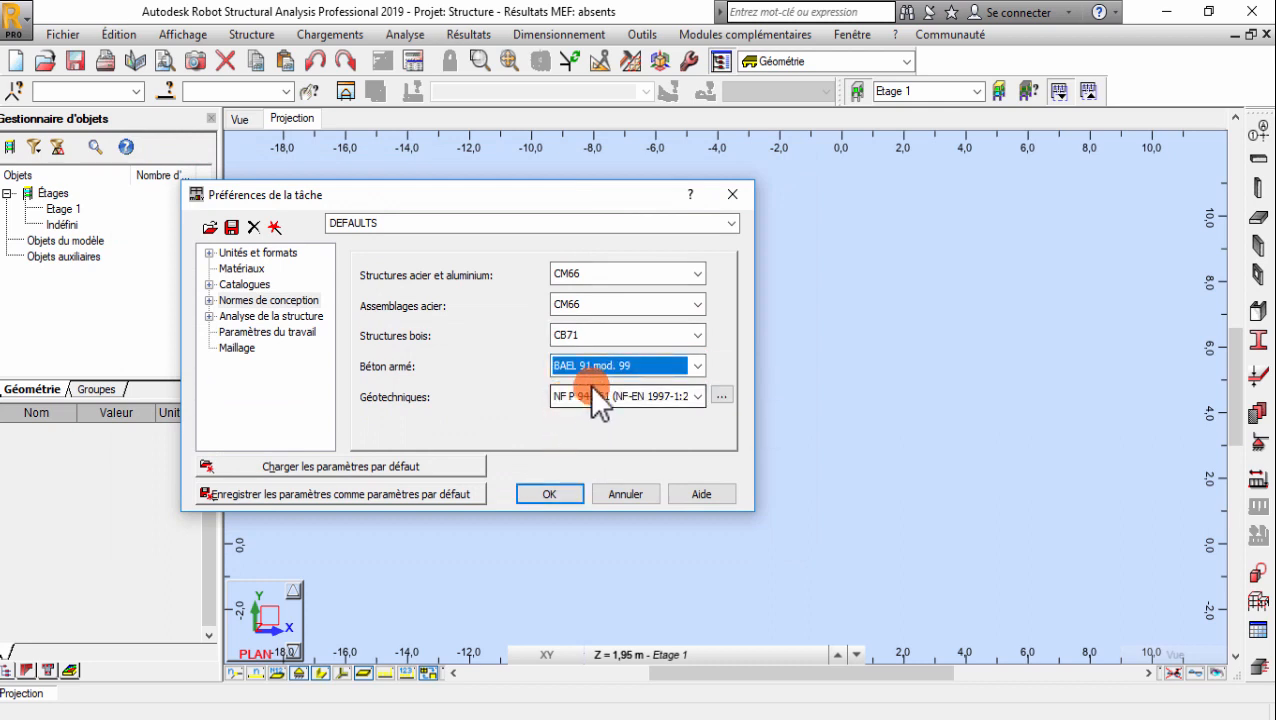
left_click(591, 392)
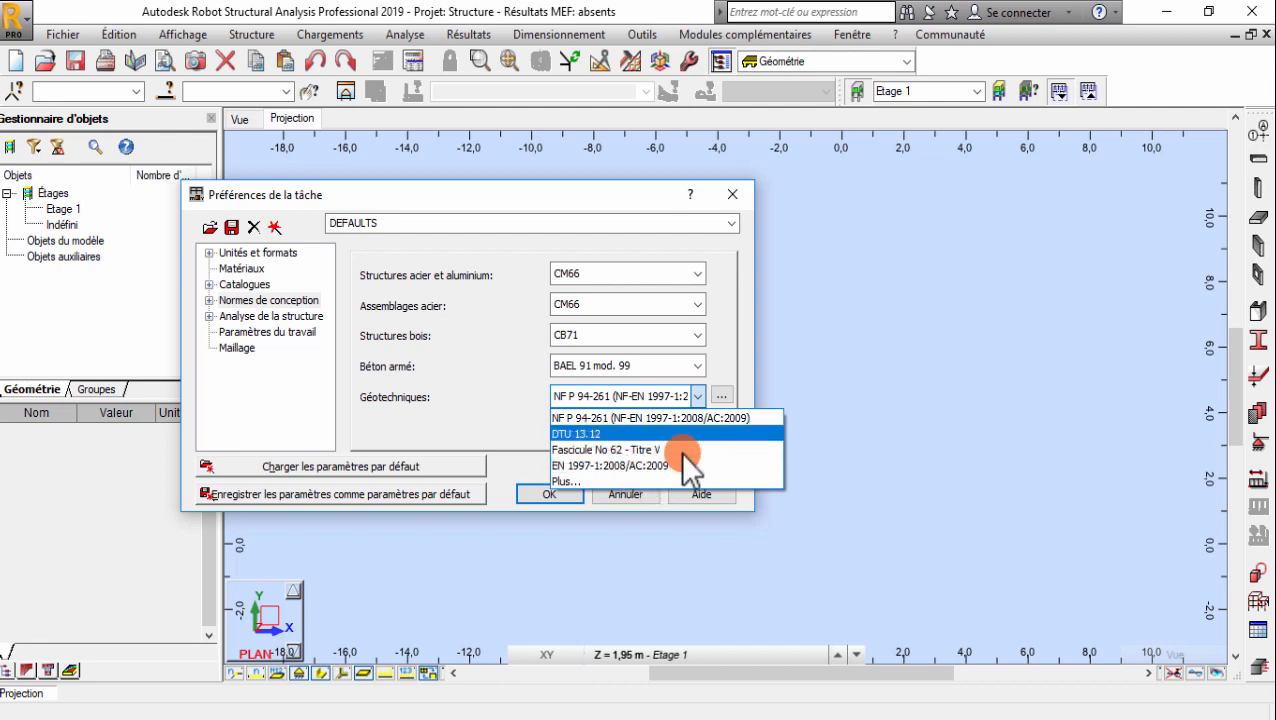
left_click(575, 434)
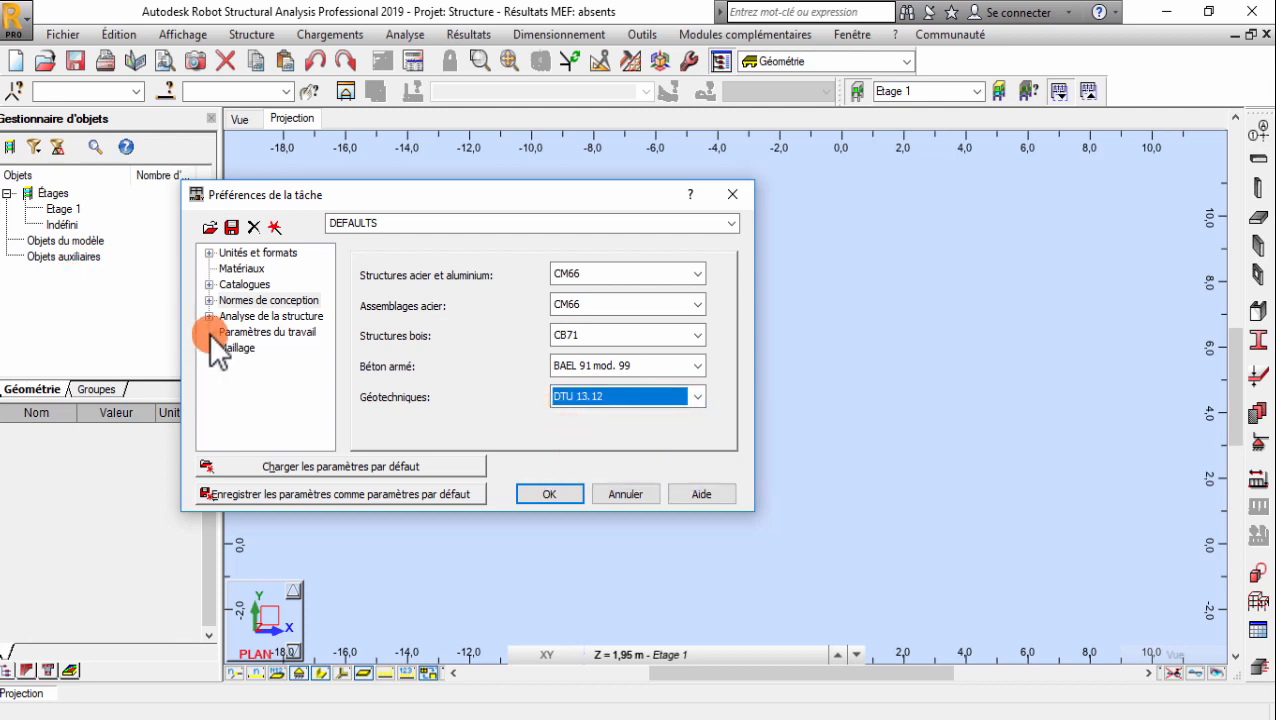
Step: Set the load combination code (Pondérations) to BAEL 91 in the design codes' load settings
left_click(258, 304)
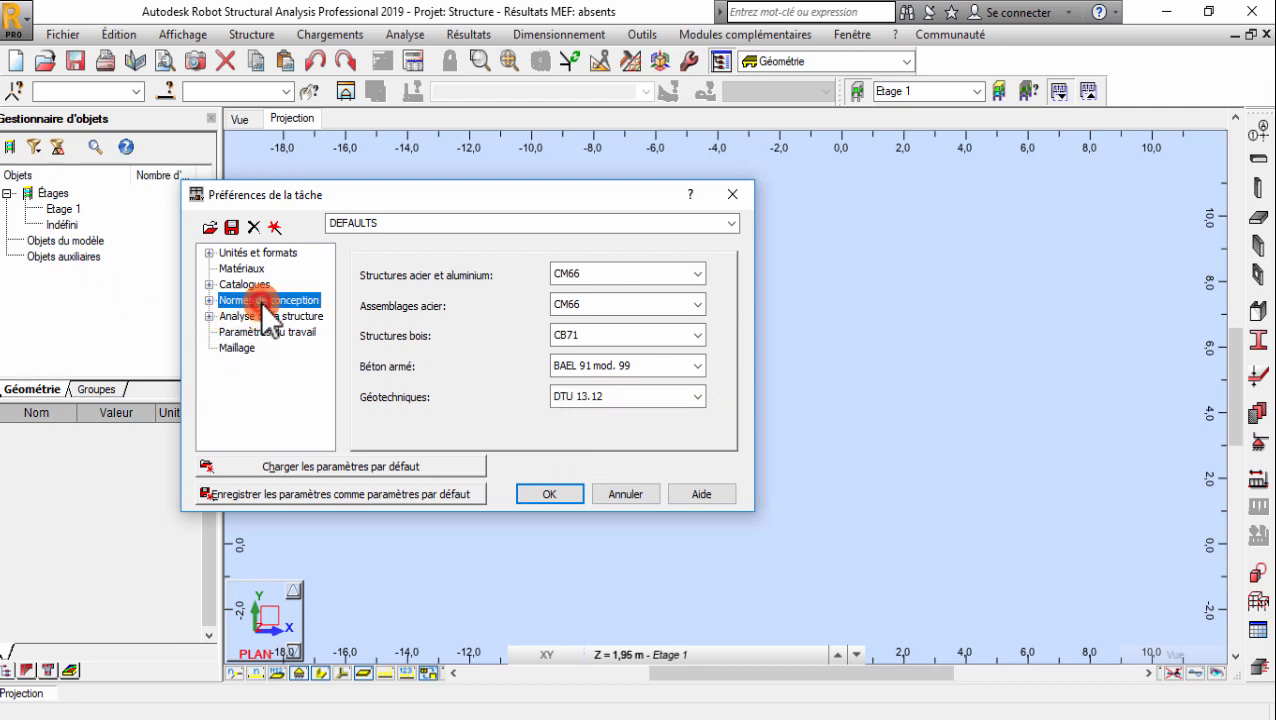
left_click(208, 300)
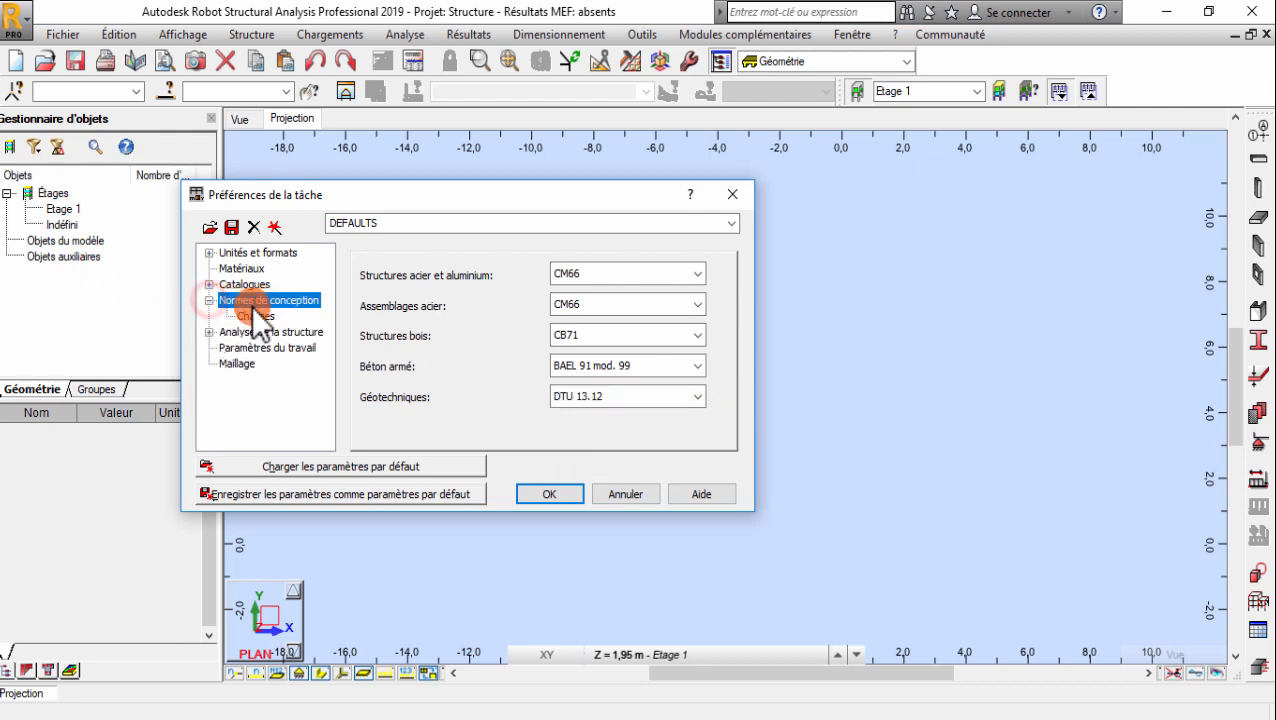
left_click(258, 316)
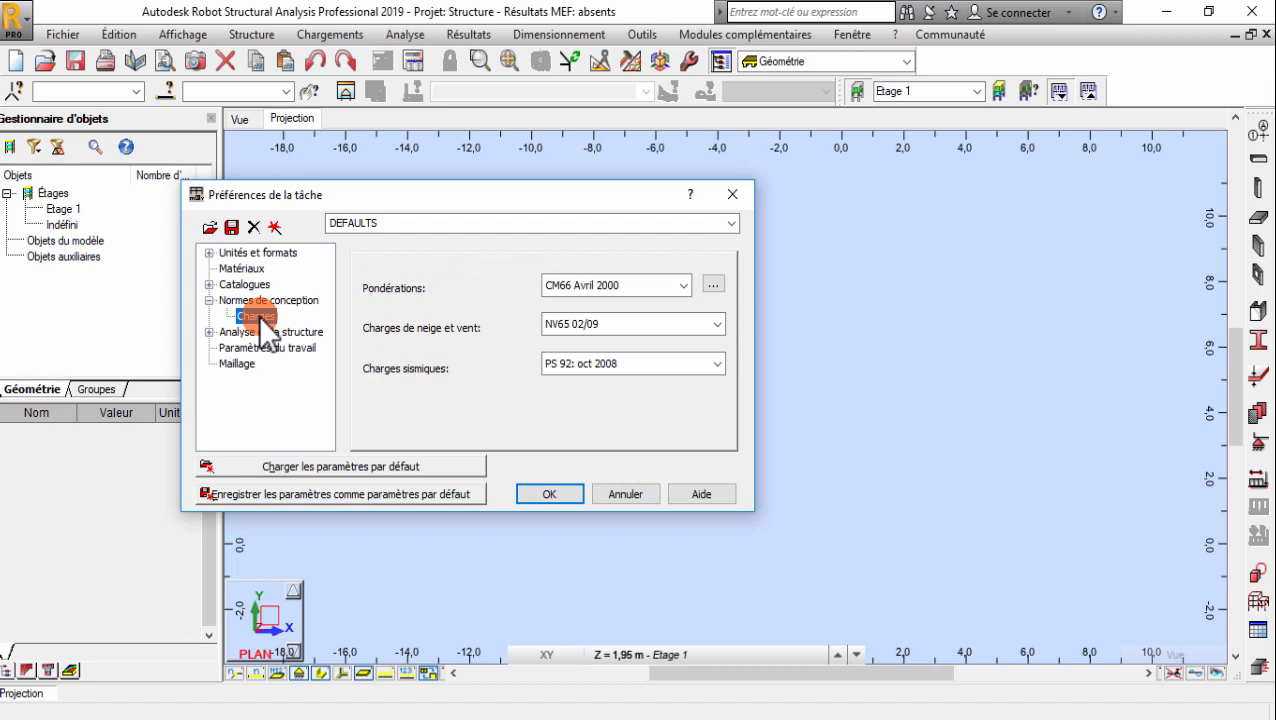
left_click(633, 283)
left_click(633, 283)
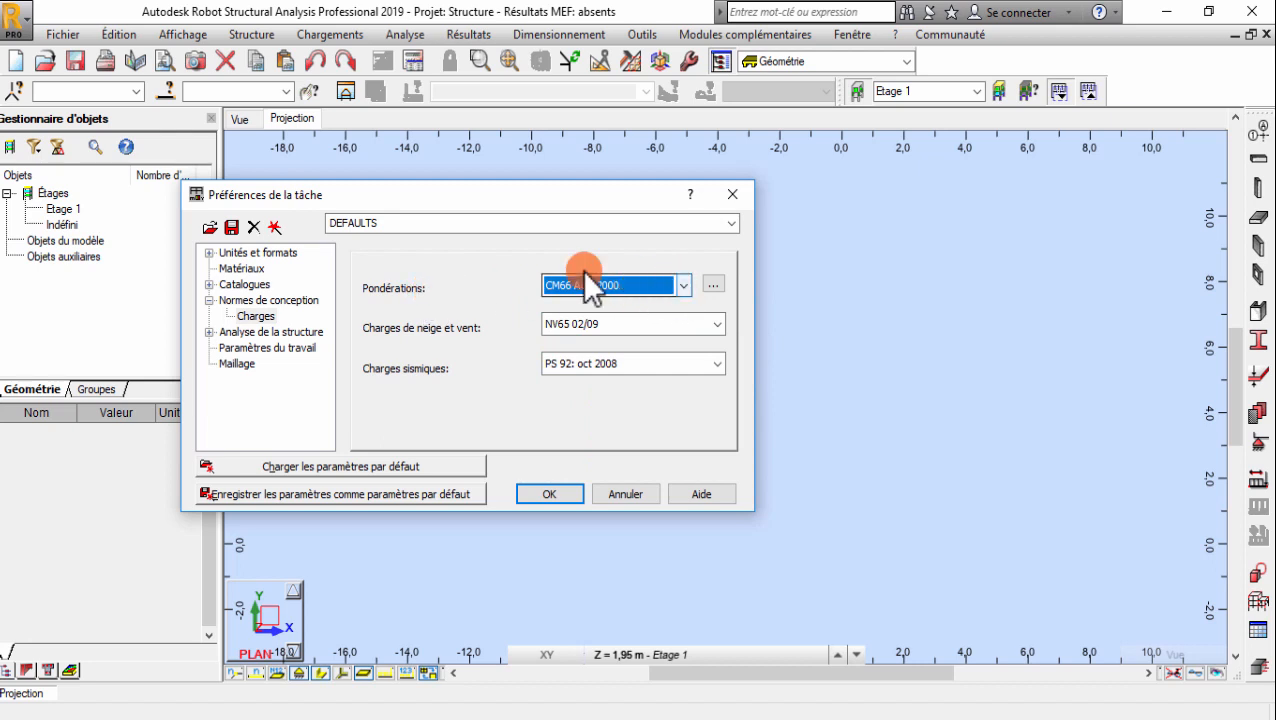
left_click_drag(551, 197, 455, 180)
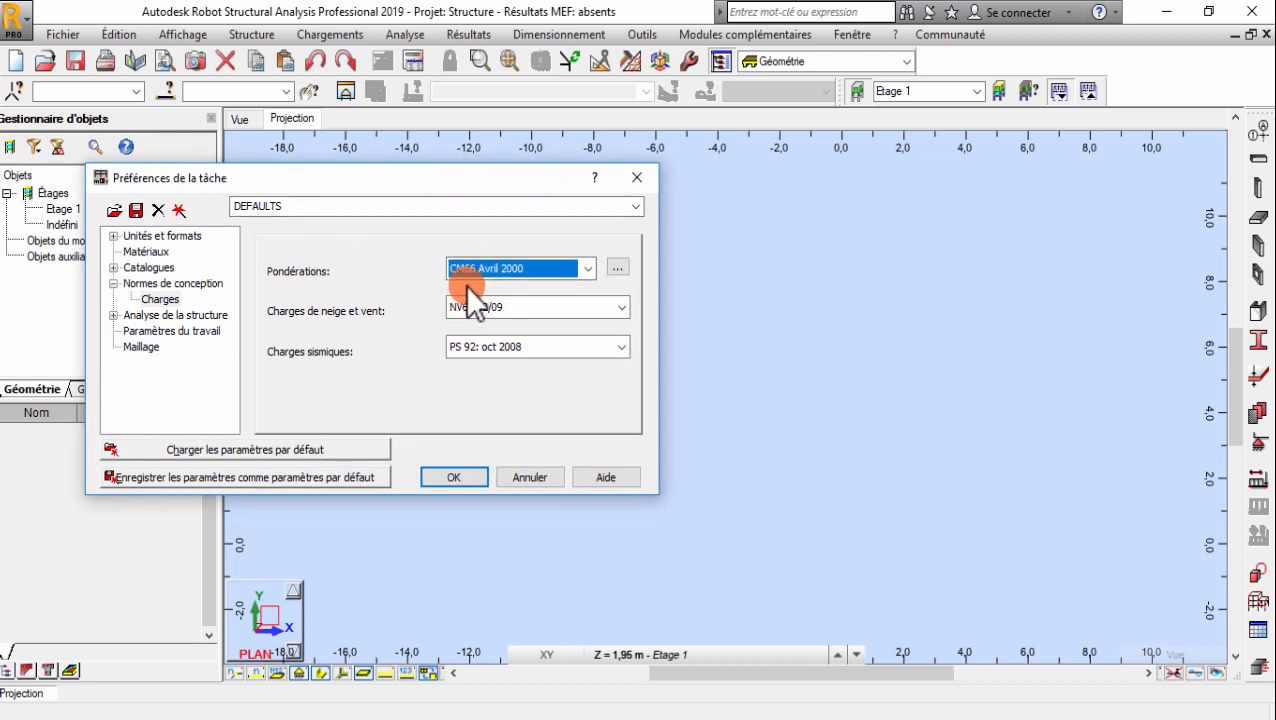
left_click(523, 269)
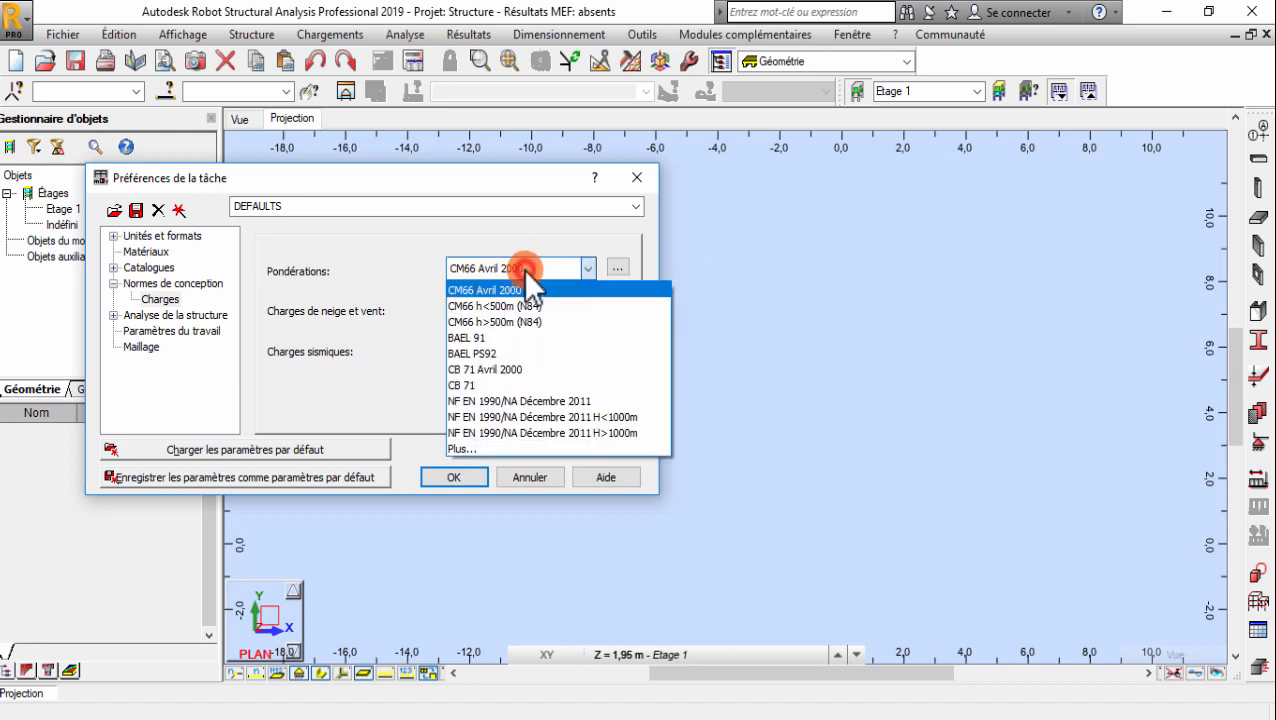
left_click(486, 340)
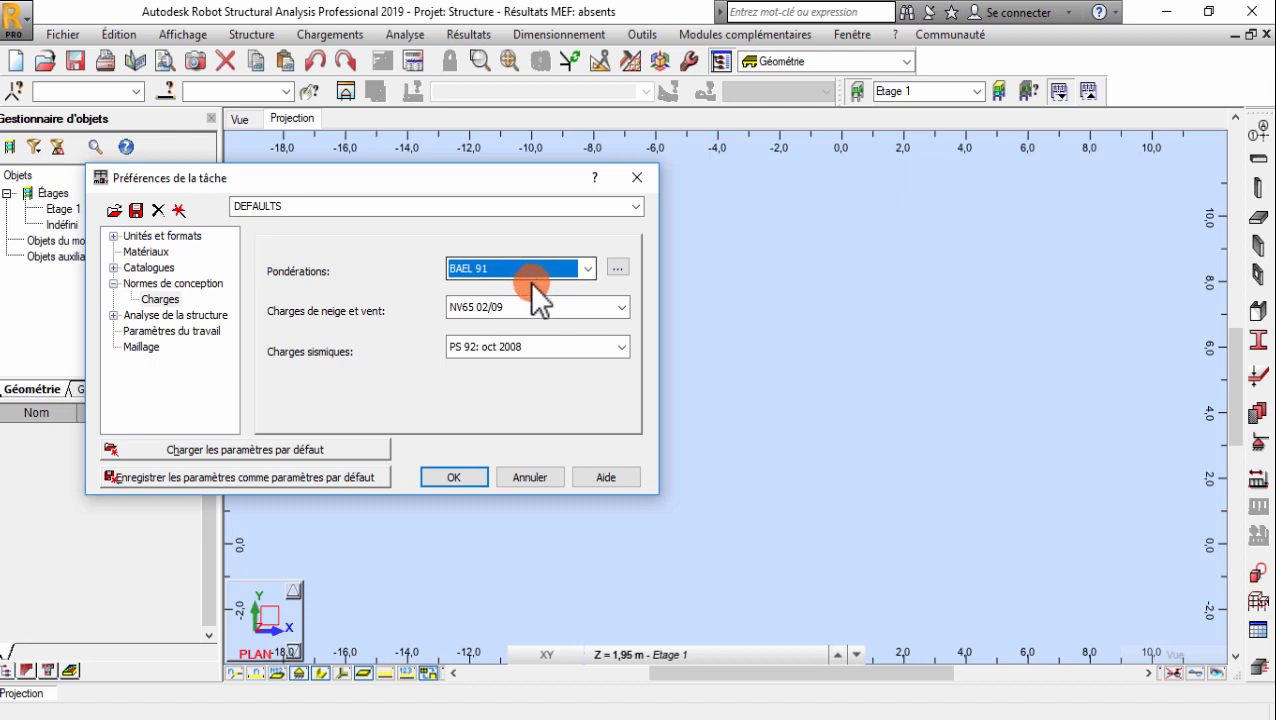
Step: Examine the BAEL 91 combination regulations, including the load natures and their γmax coefficients, and close the editor
left_click(617, 268)
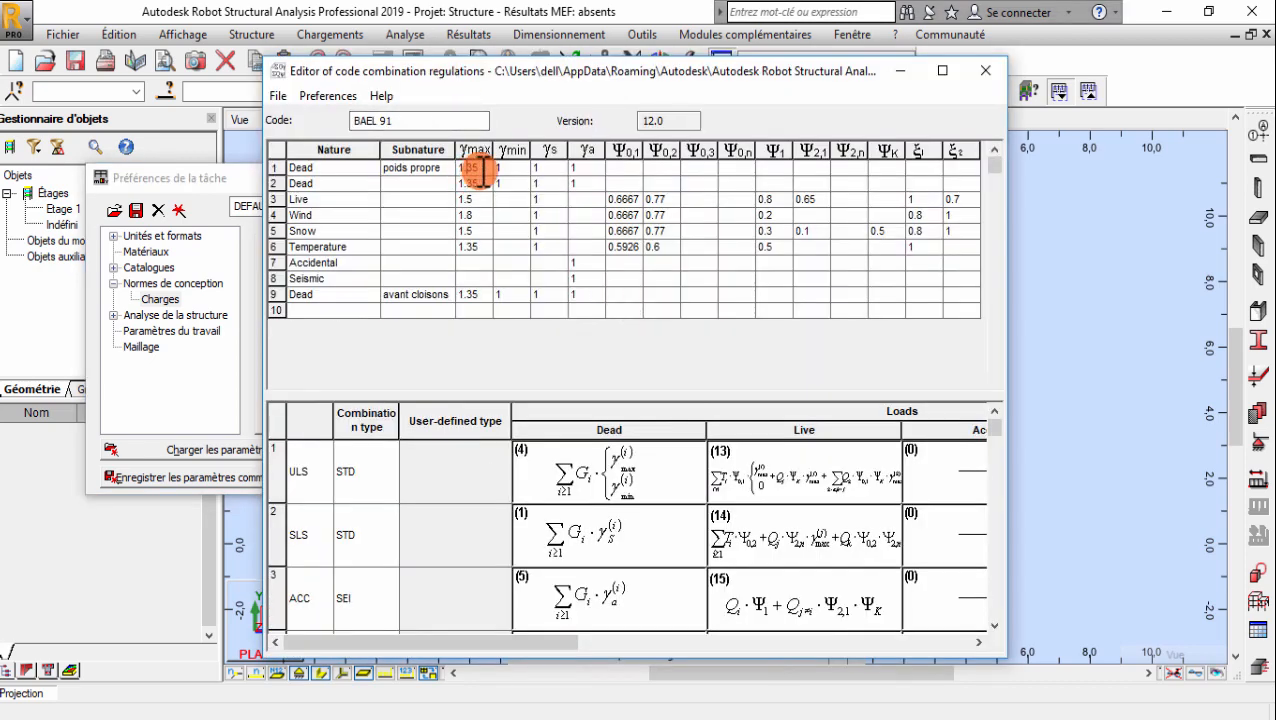
left_click_drag(400, 120, 331, 125)
left_click(478, 167)
left_click(312, 169)
double_click(318, 168)
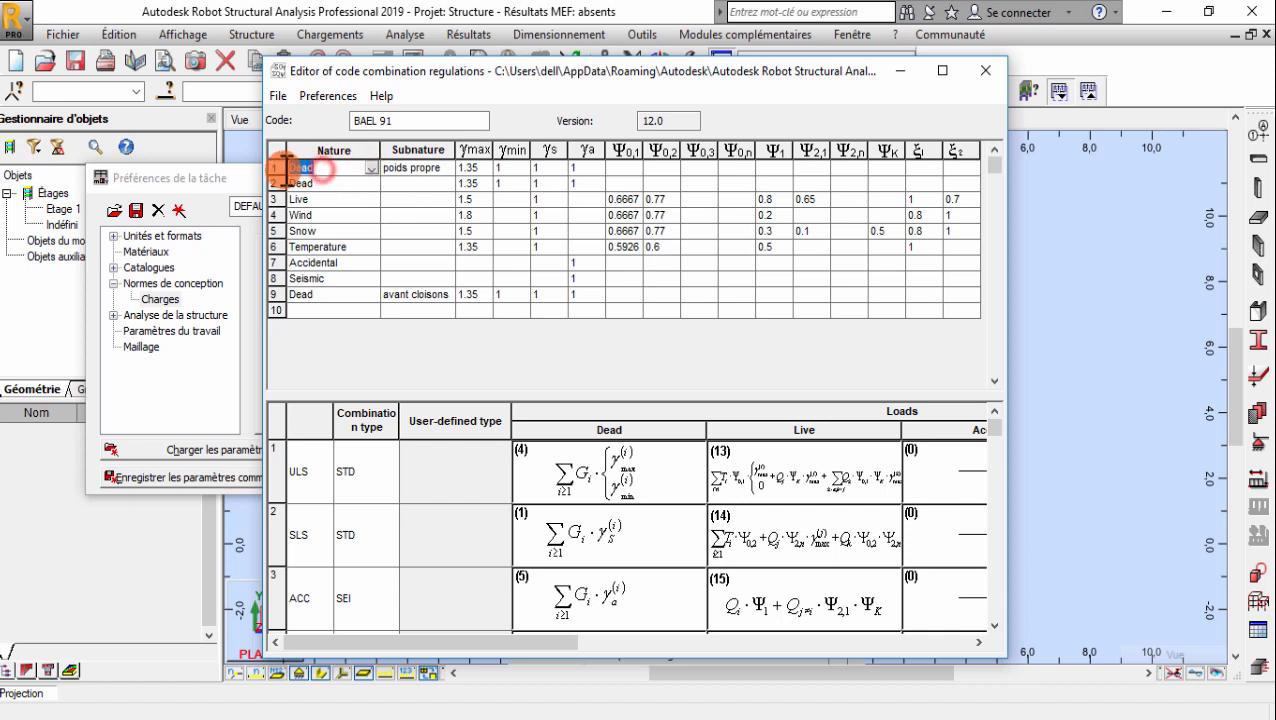
left_click(315, 199)
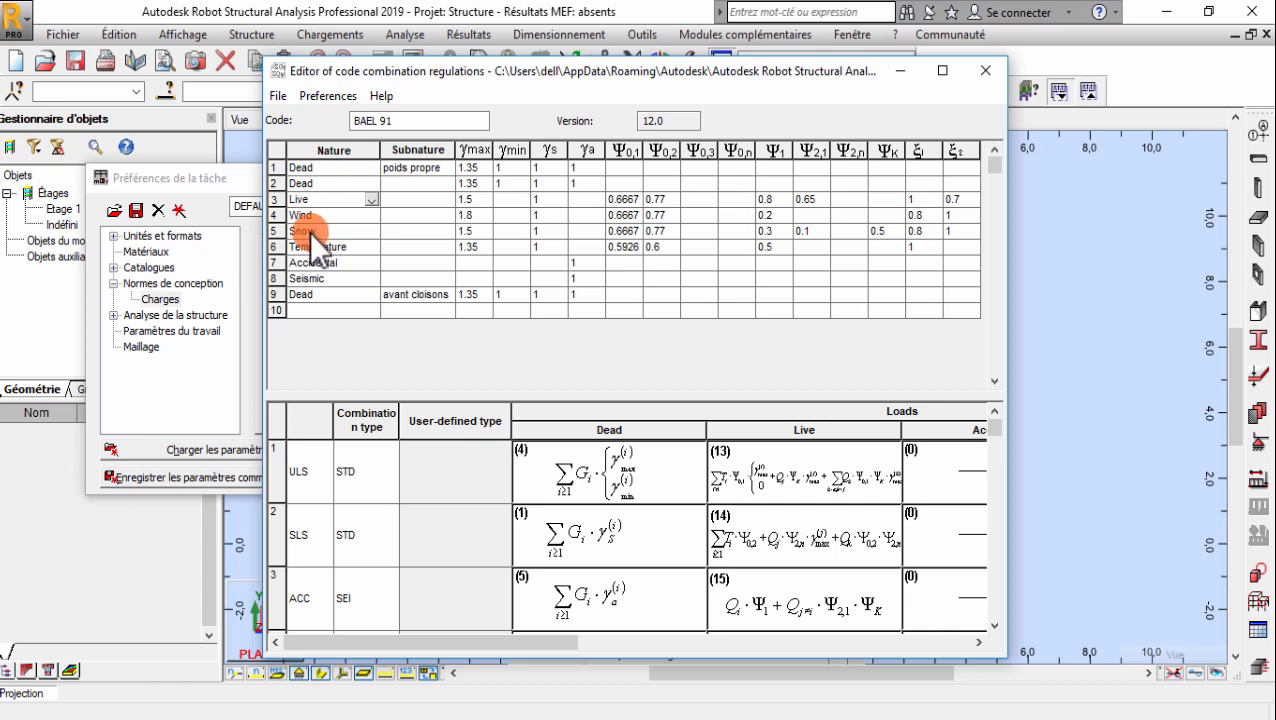
left_click(283, 277)
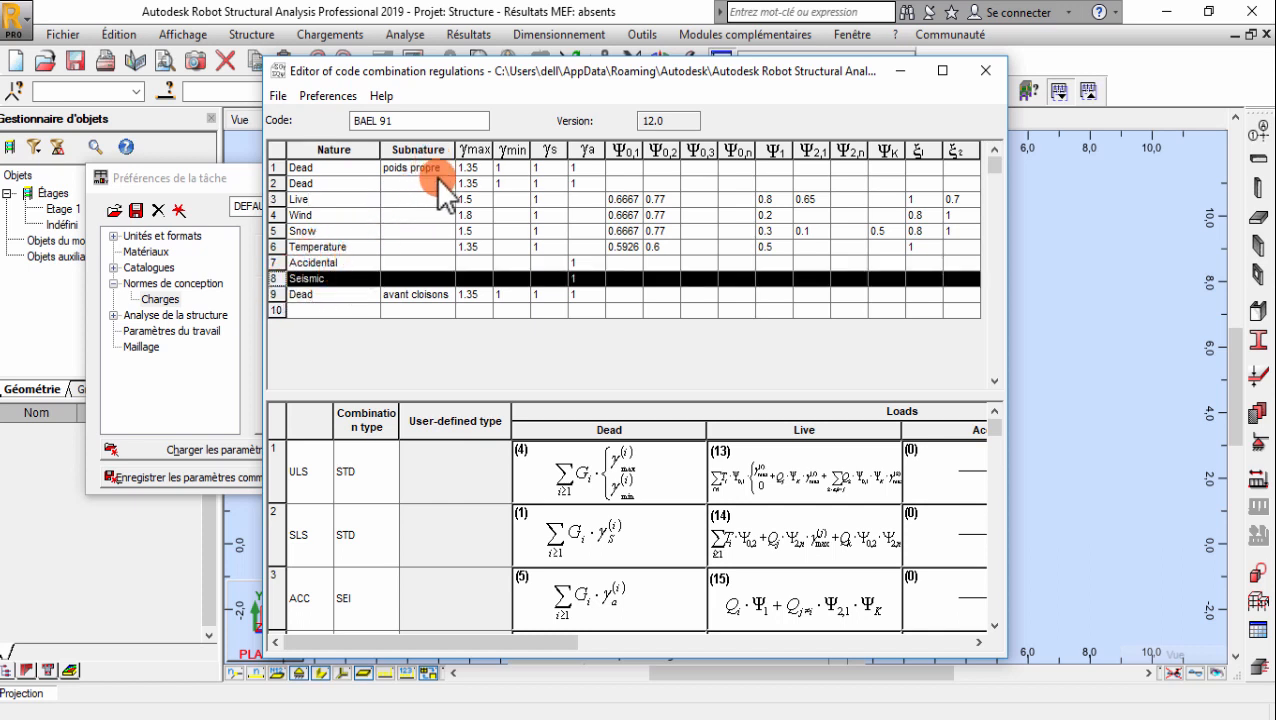
left_click(477, 172)
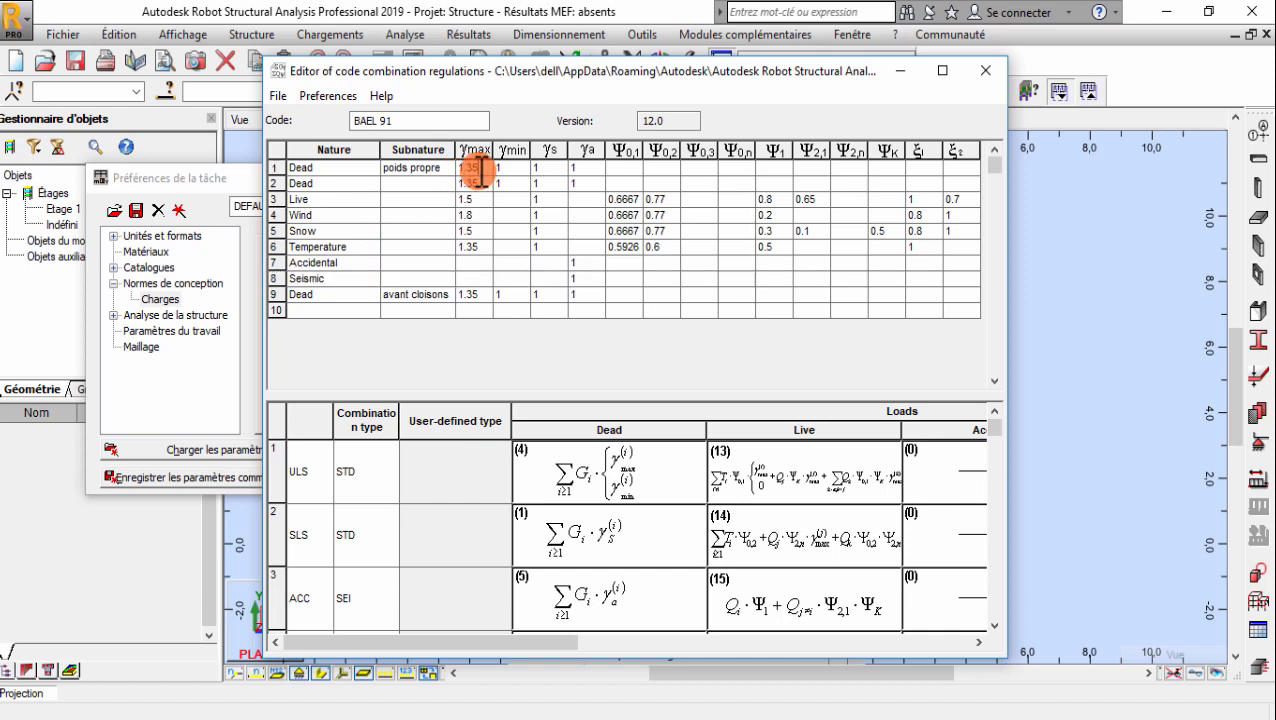
left_click(477, 172)
left_click(472, 203)
left_click(480, 168)
left_click(380, 118)
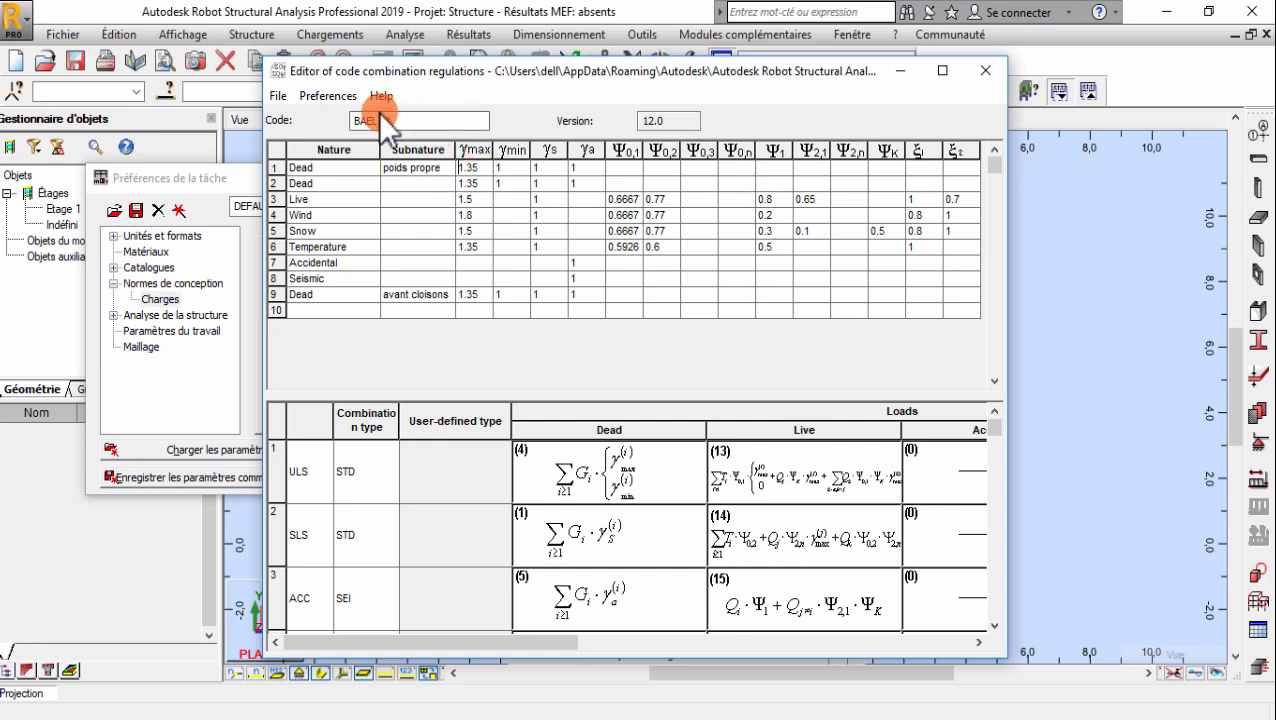
left_click(984, 74)
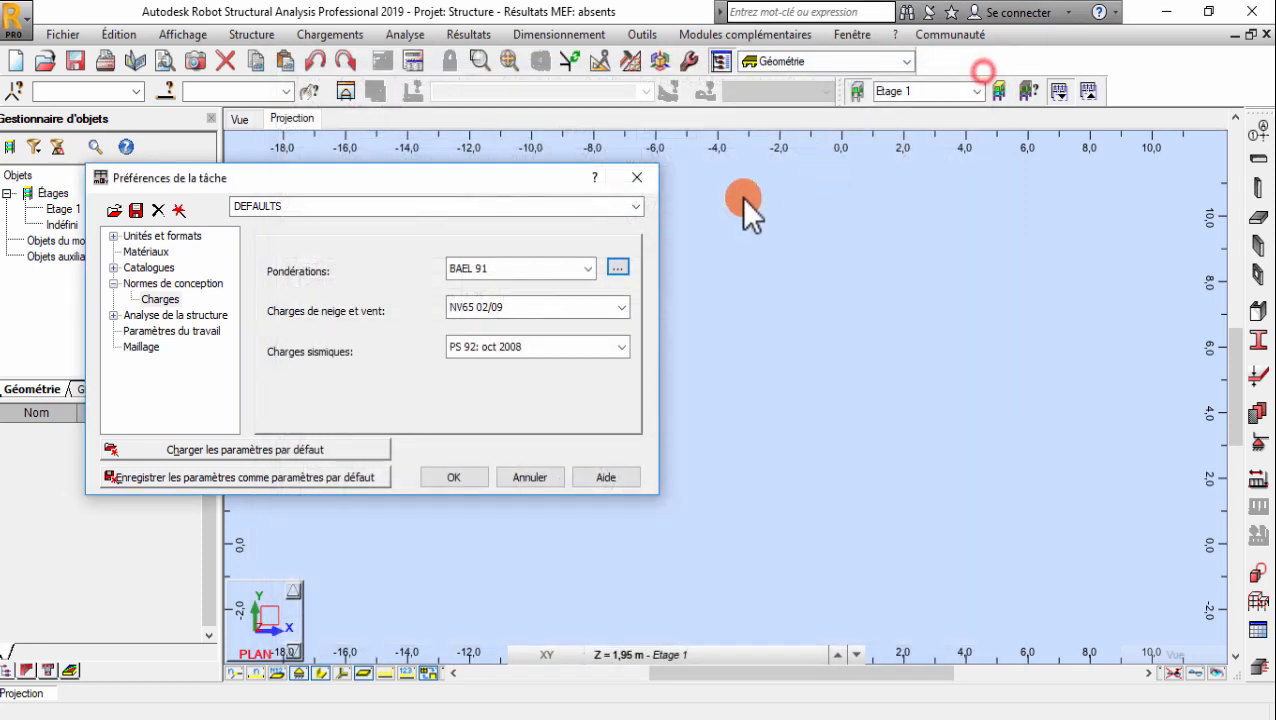
Step: Switch the combination code to CM66 Avril 2000 to compare its dead load coefficient, and restore BAEL 91
left_click(586, 268)
left_click(500, 289)
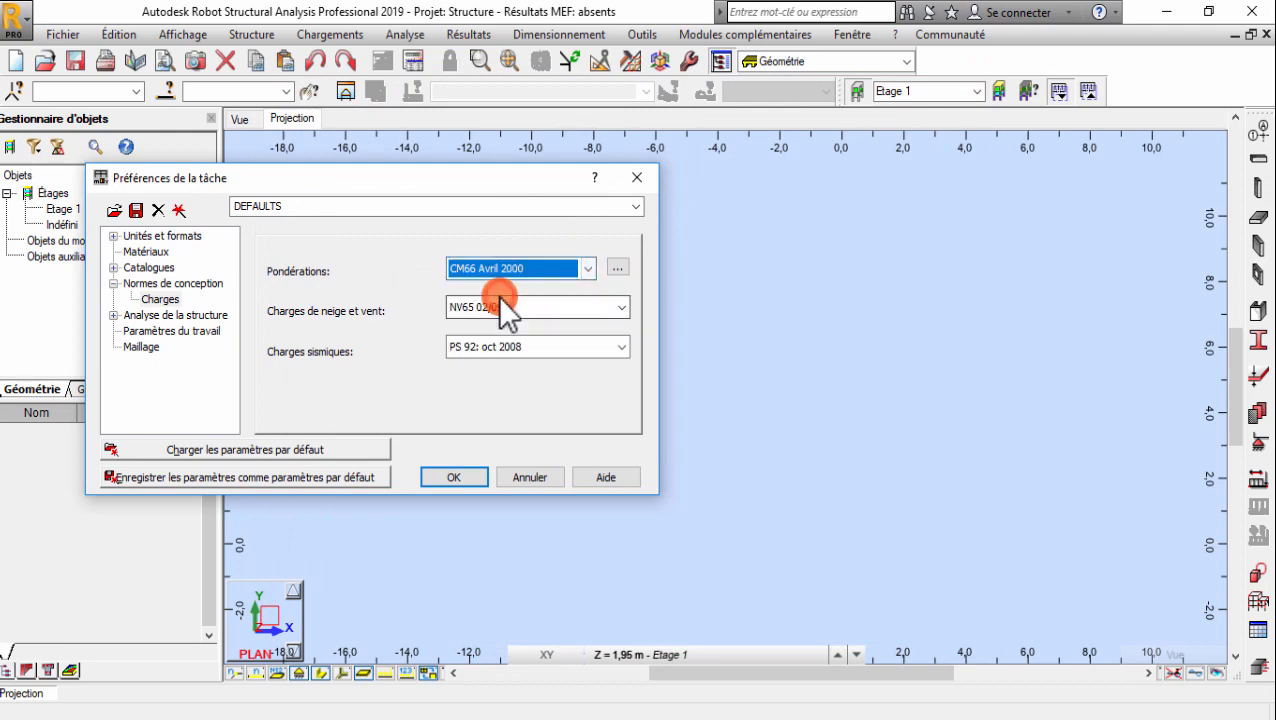
left_click(622, 270)
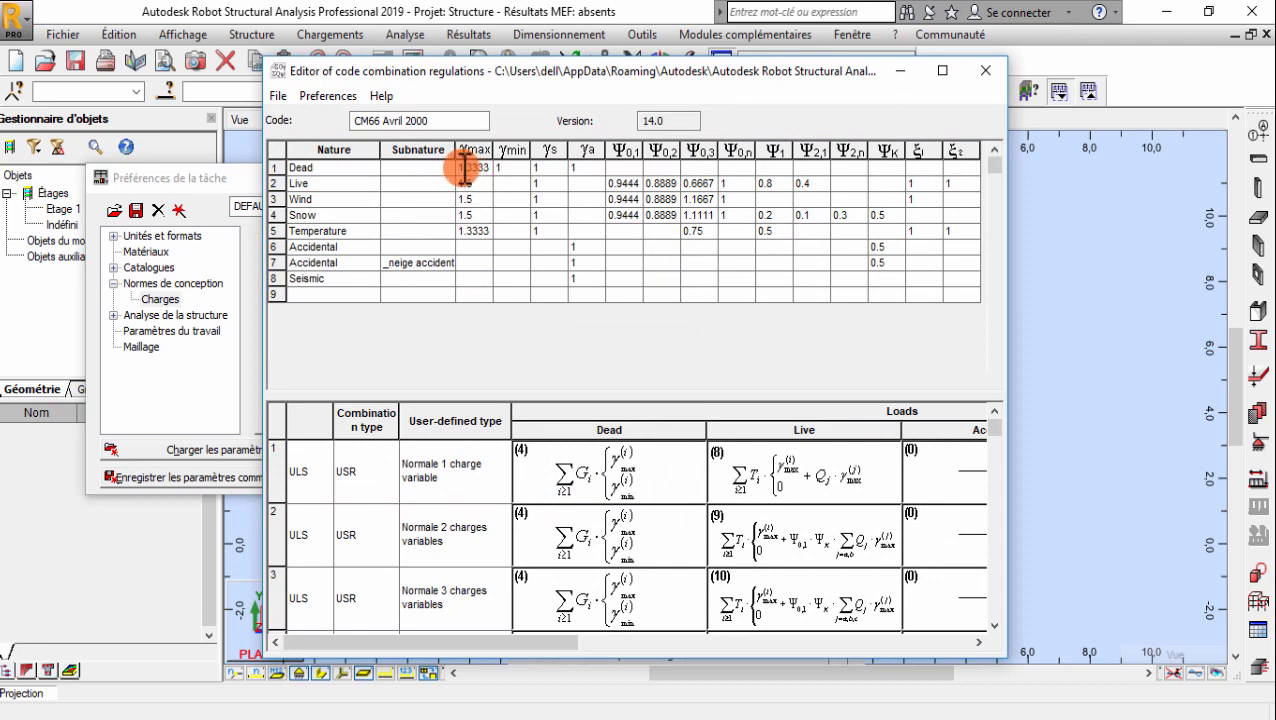
double_click(466, 168)
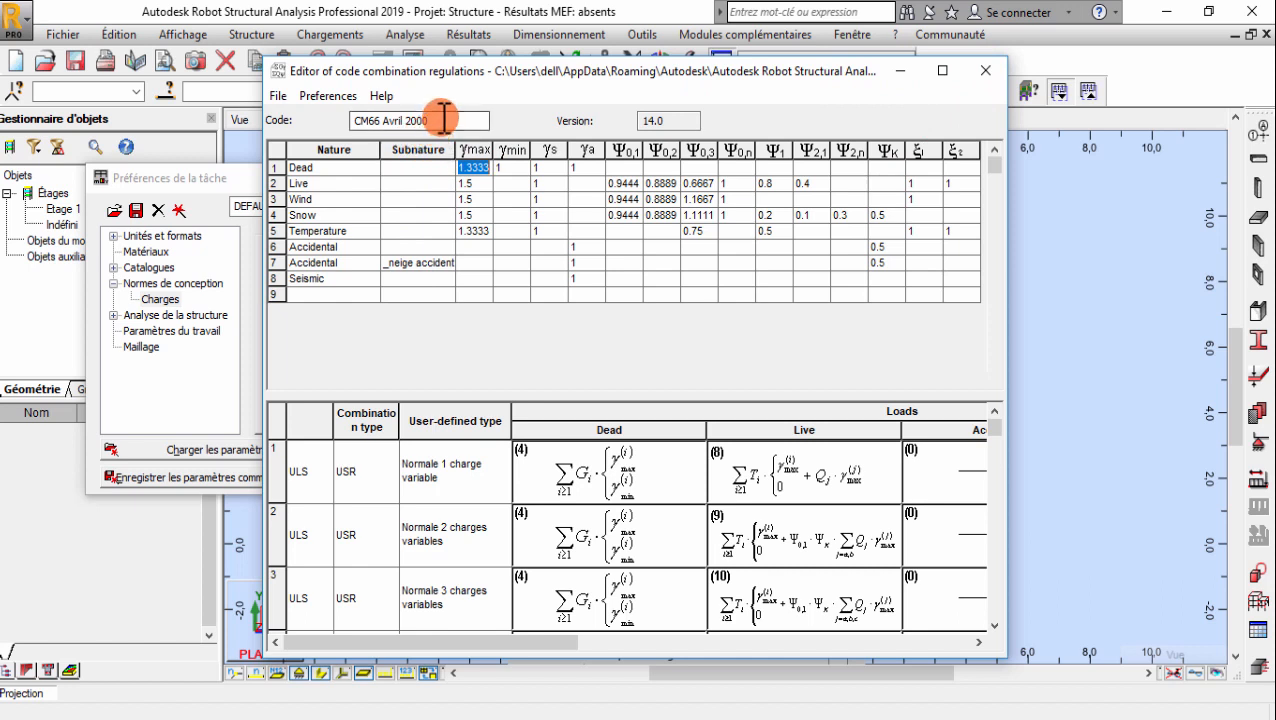
left_click_drag(444, 120, 358, 120)
left_click(276, 96)
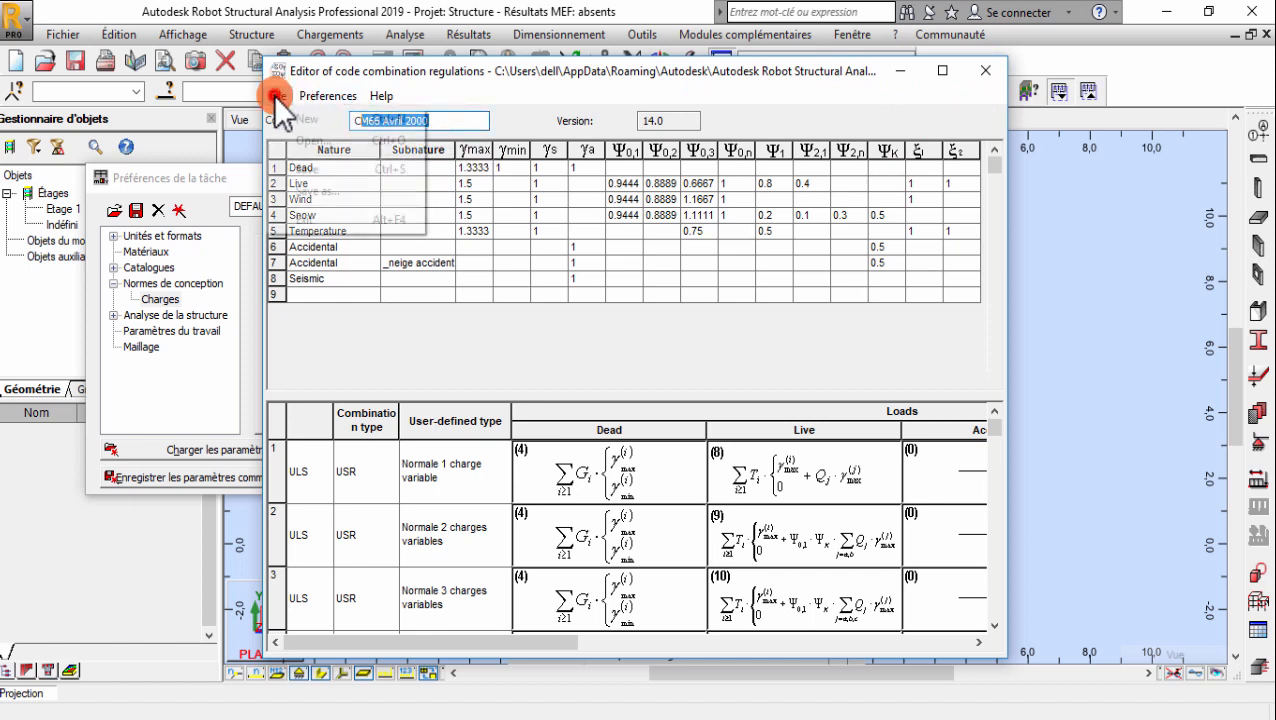
left_click(665, 67)
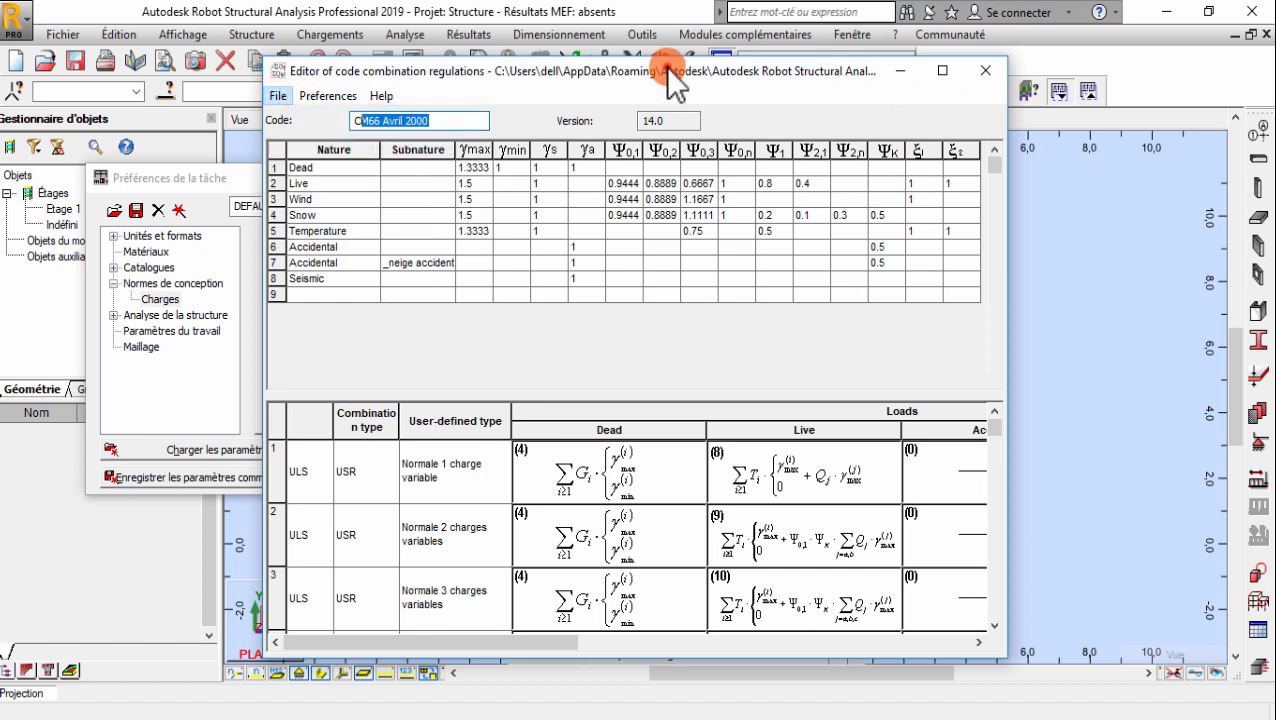
left_click(987, 72)
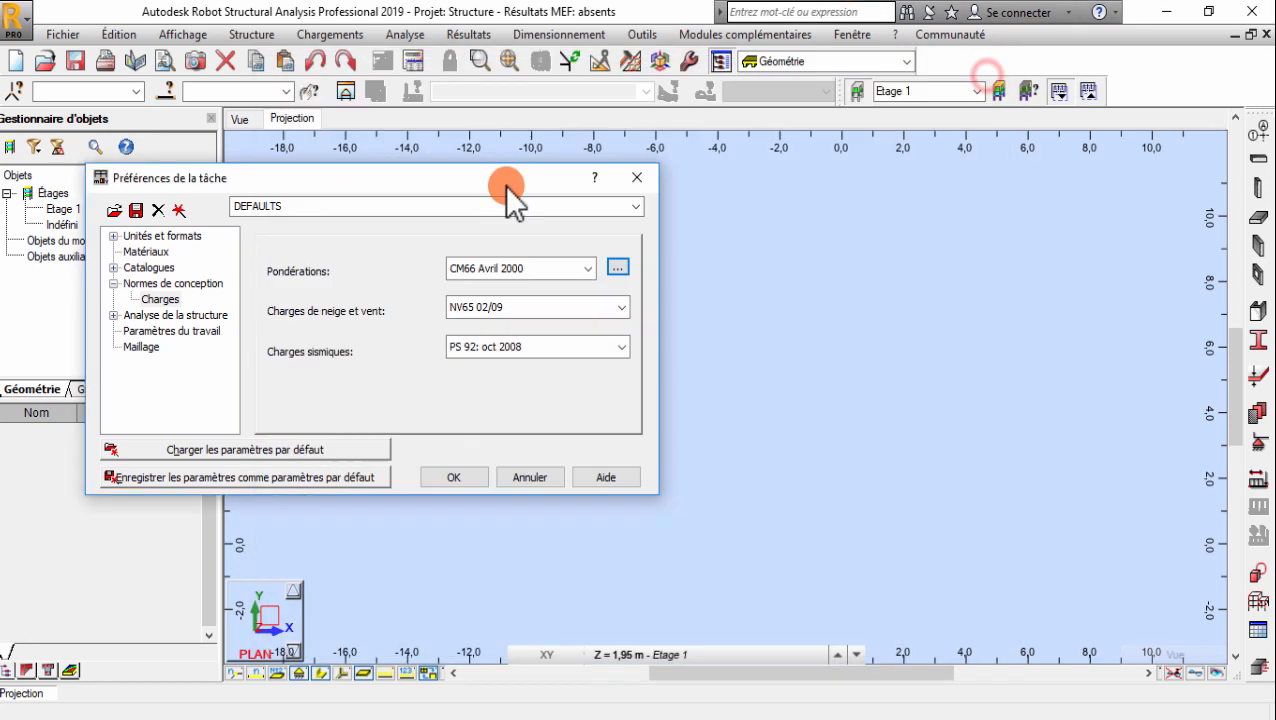
left_click(591, 268)
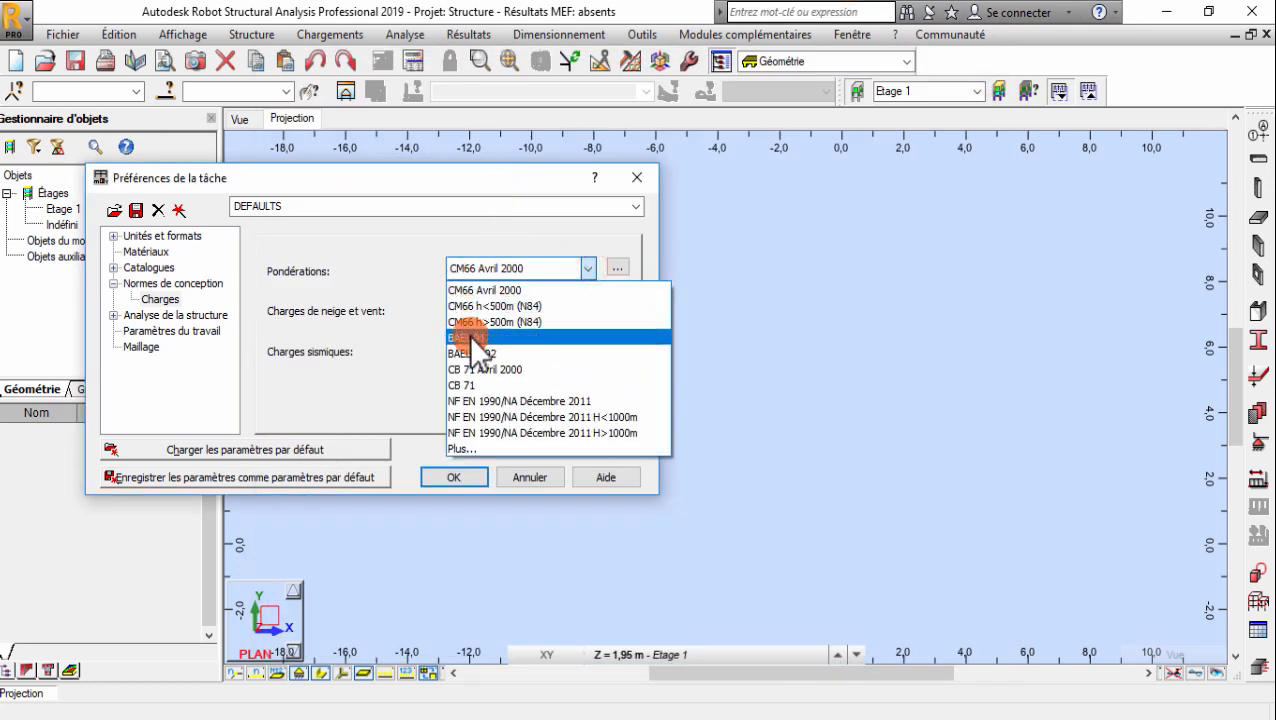
left_click(469, 337)
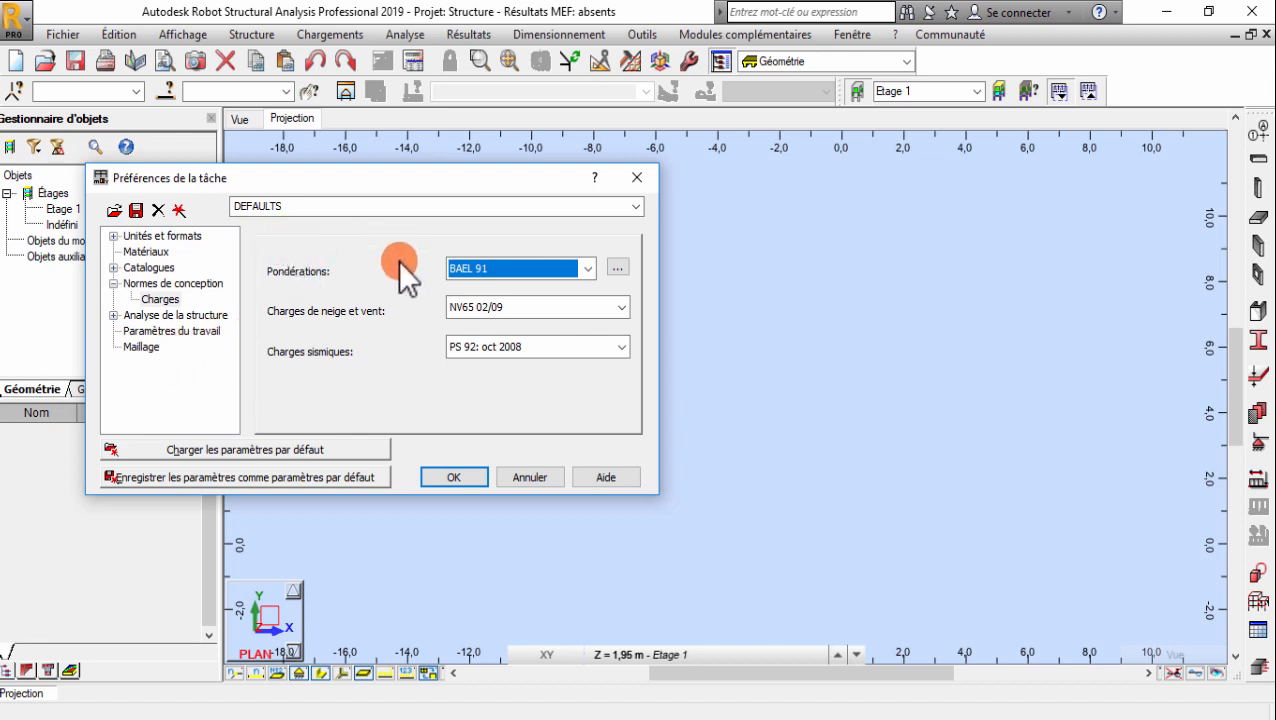
Step: Select NV65 02/09 as the snow and wind load code and R.P.S. 2011 as the seismic load code
left_click(525, 308)
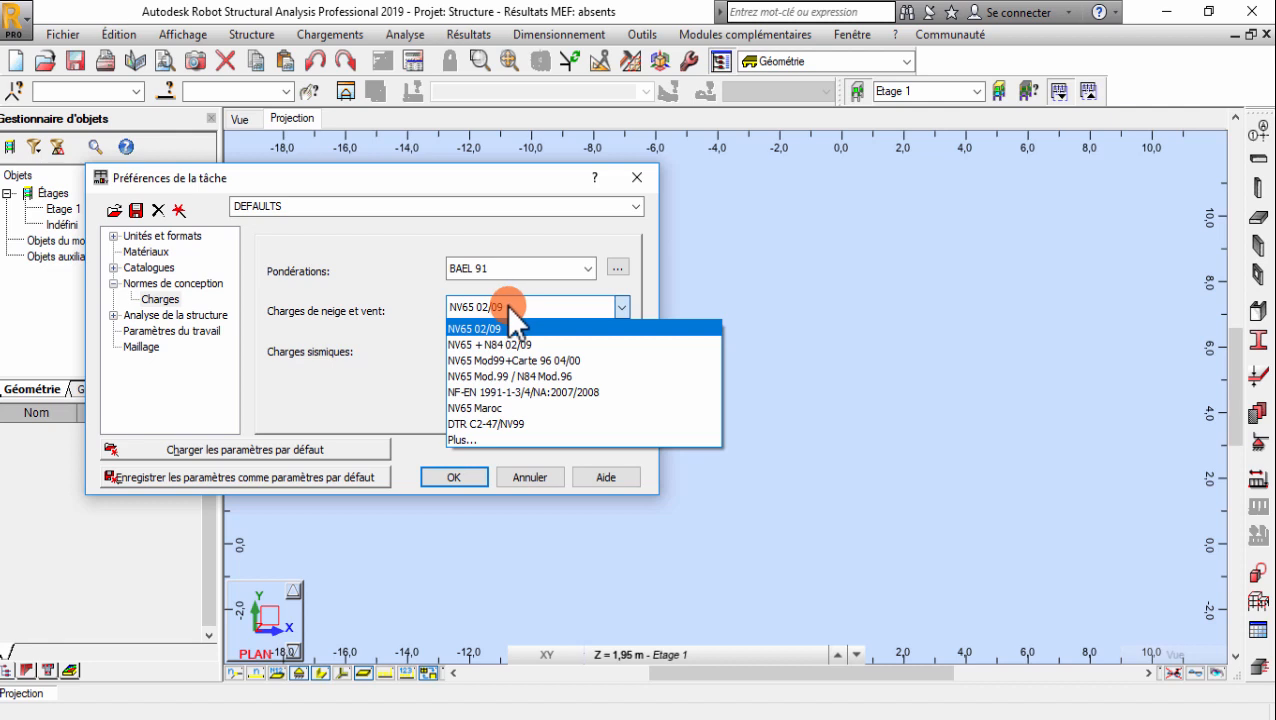
left_click(512, 304)
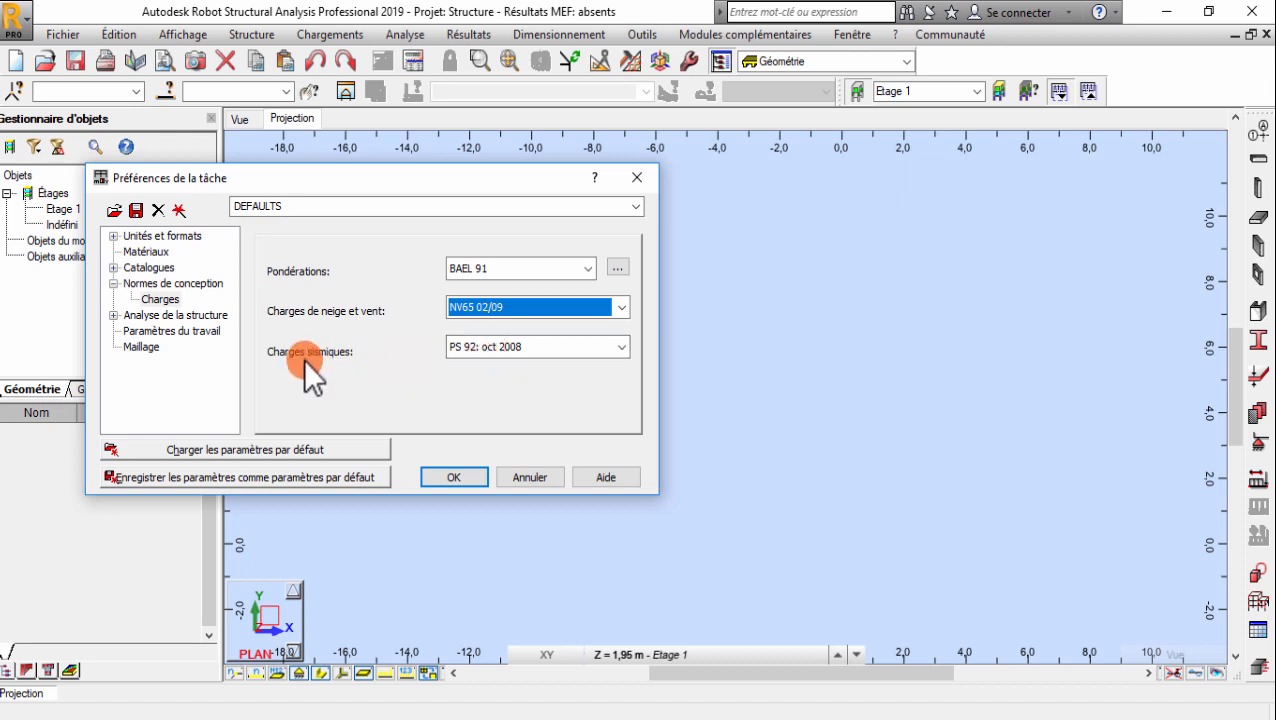
left_click(513, 349)
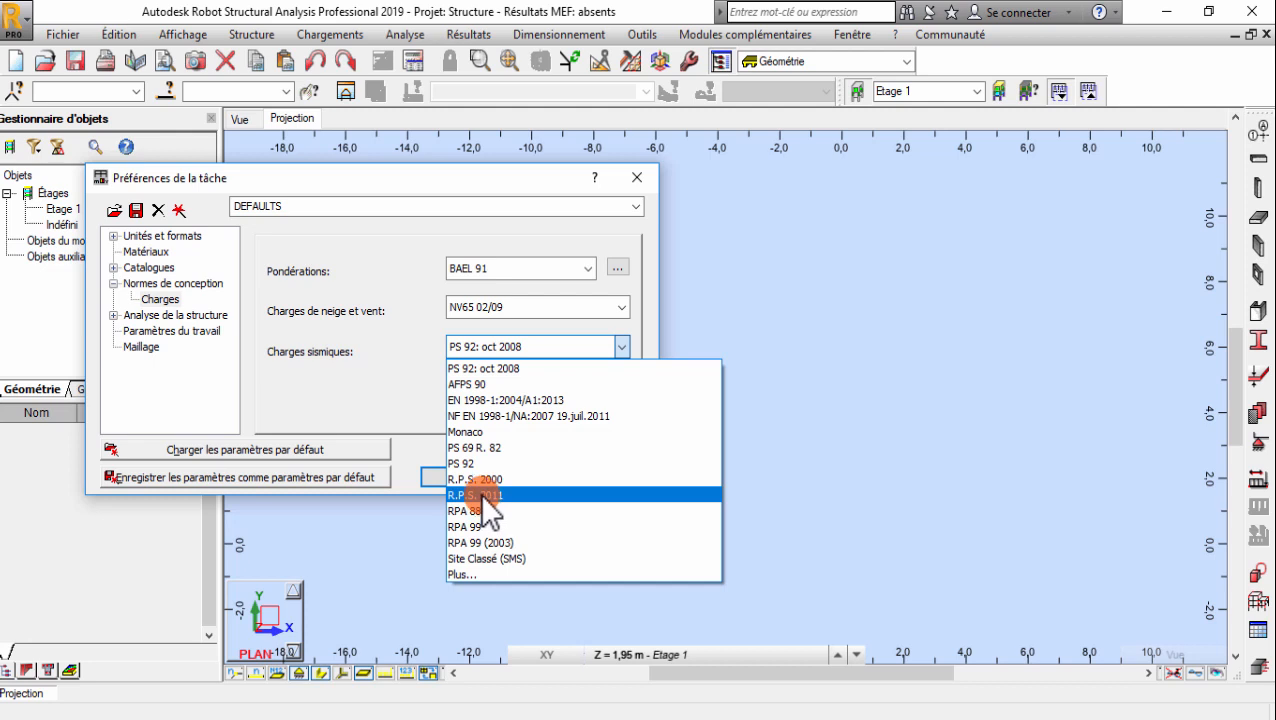
left_click(480, 495)
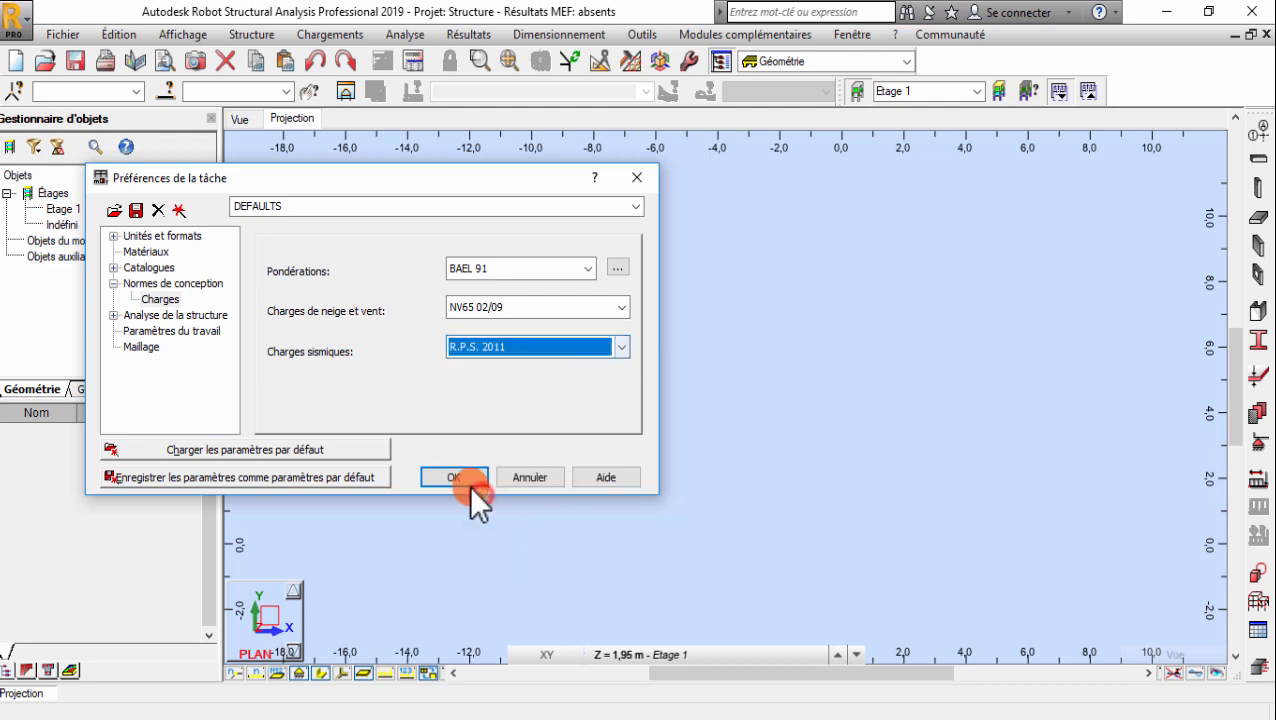
Step: Enable the DSC algorithm for bar releases (Algorithme DSC) in the structure analysis preferences
left_click(113, 283)
left_click(133, 300)
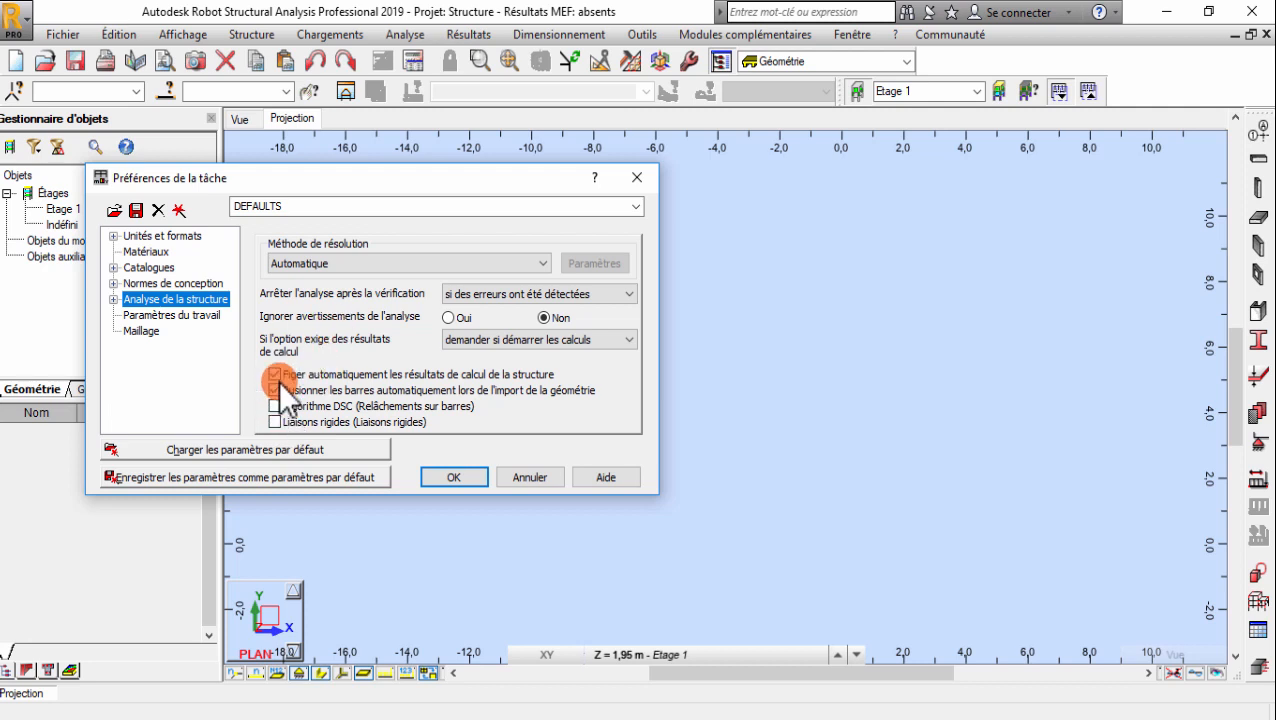
left_click(293, 405)
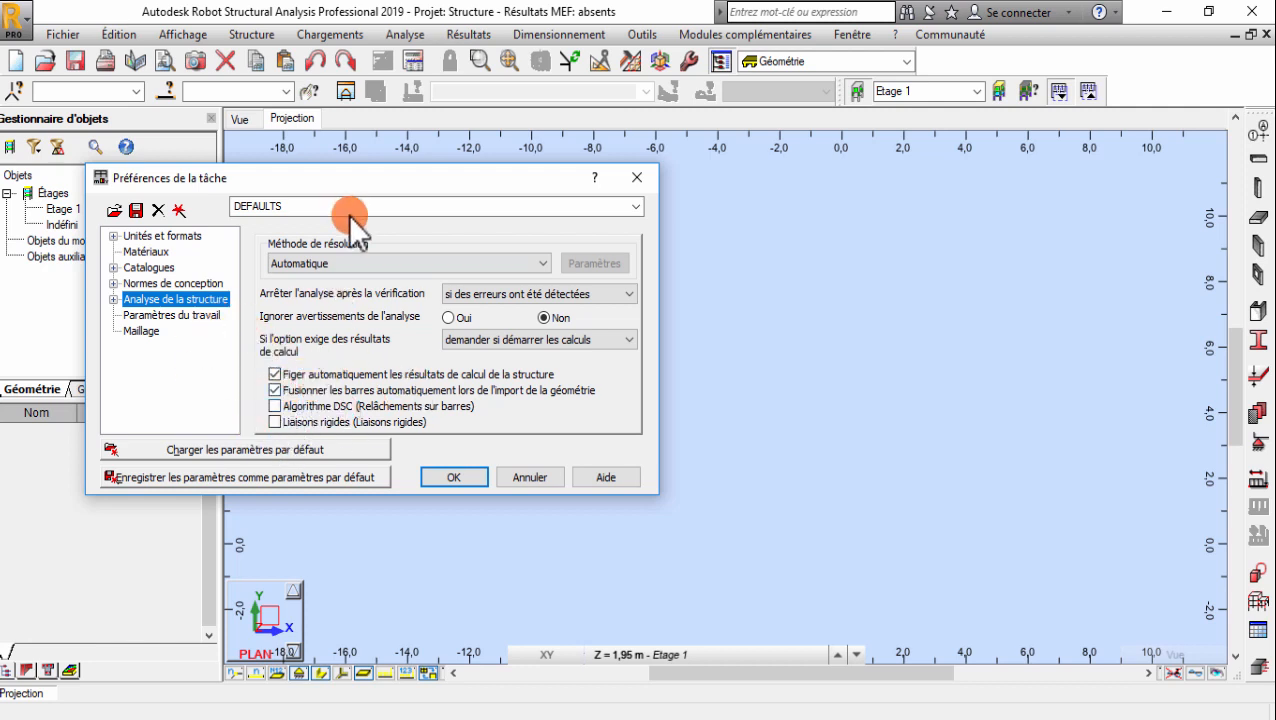
left_click_drag(365, 177, 686, 195)
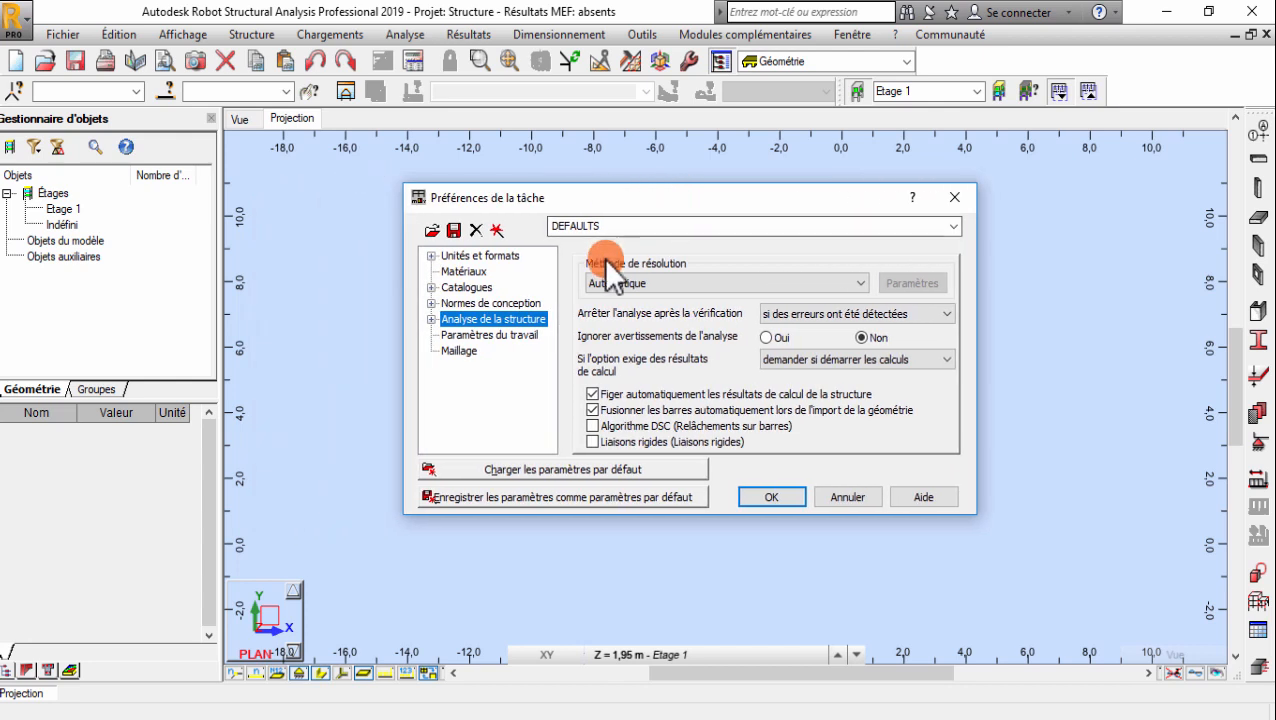
left_click(592, 427)
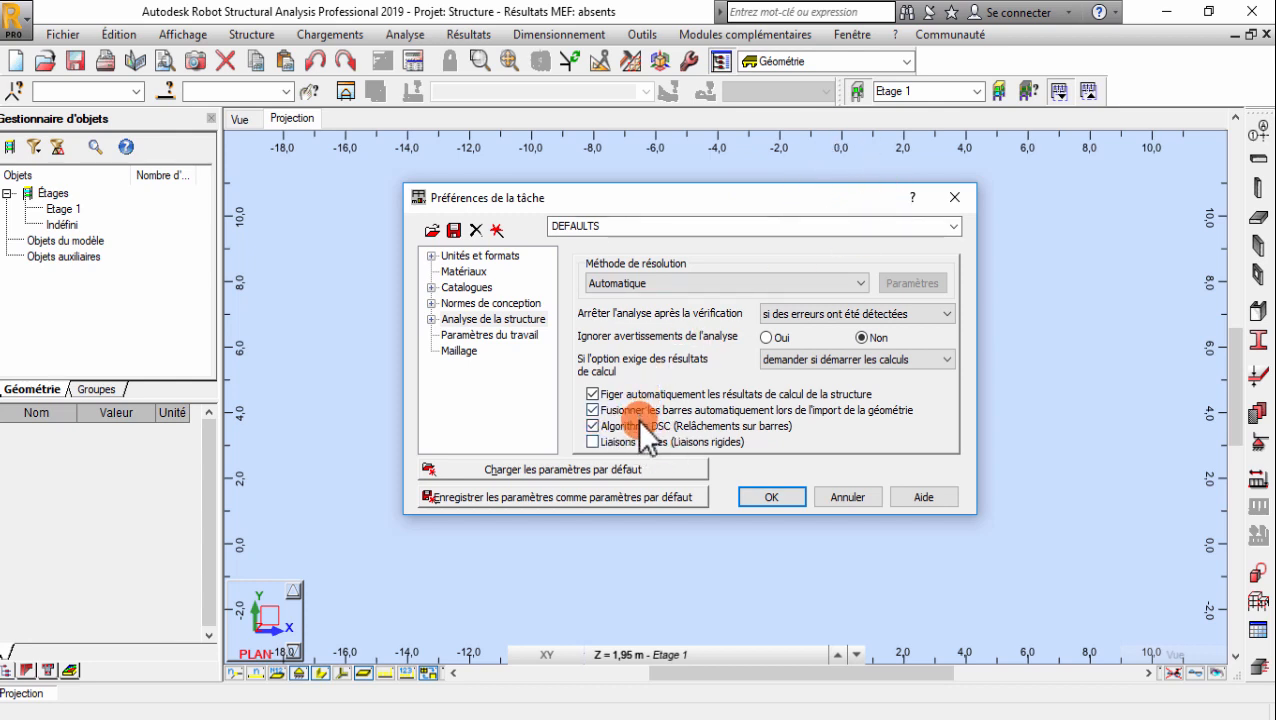
left_click(431, 318)
left_click(430, 317)
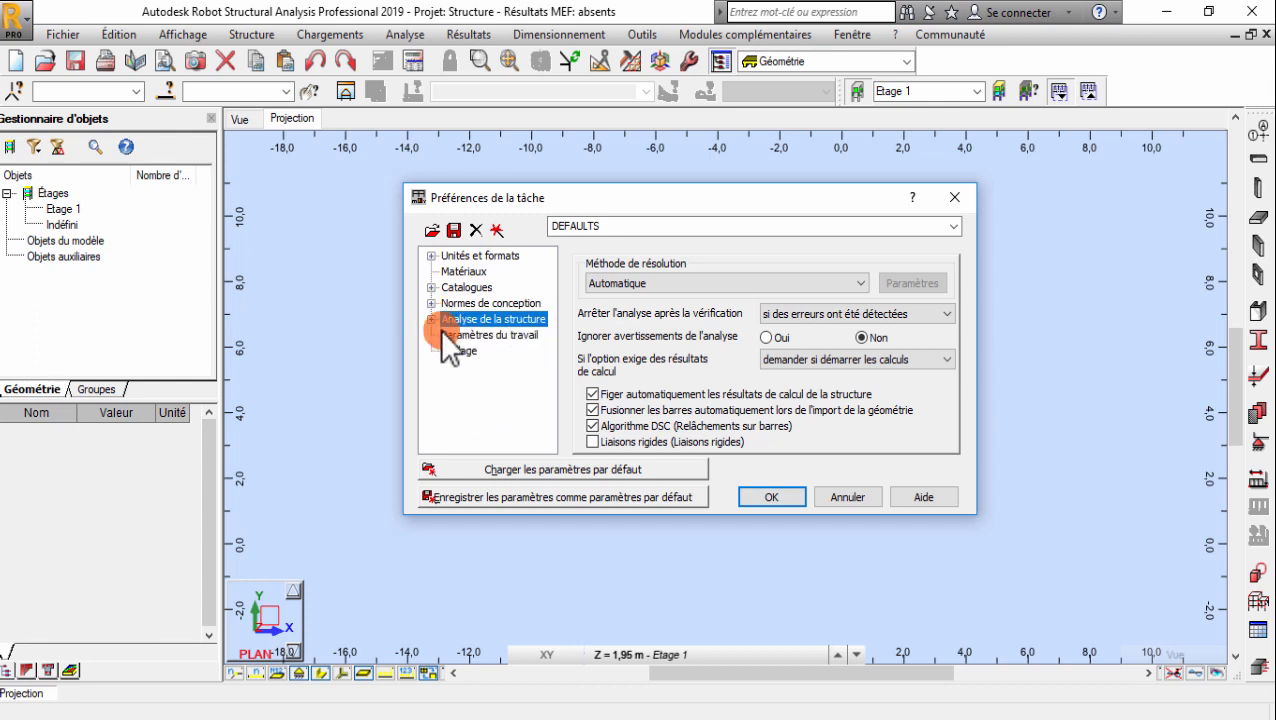
Step: Disable the kinematic constraints at incoherence points (Contraintes cinématiques dans les points d'incohérence) in the meshing preferences
left_click(467, 333)
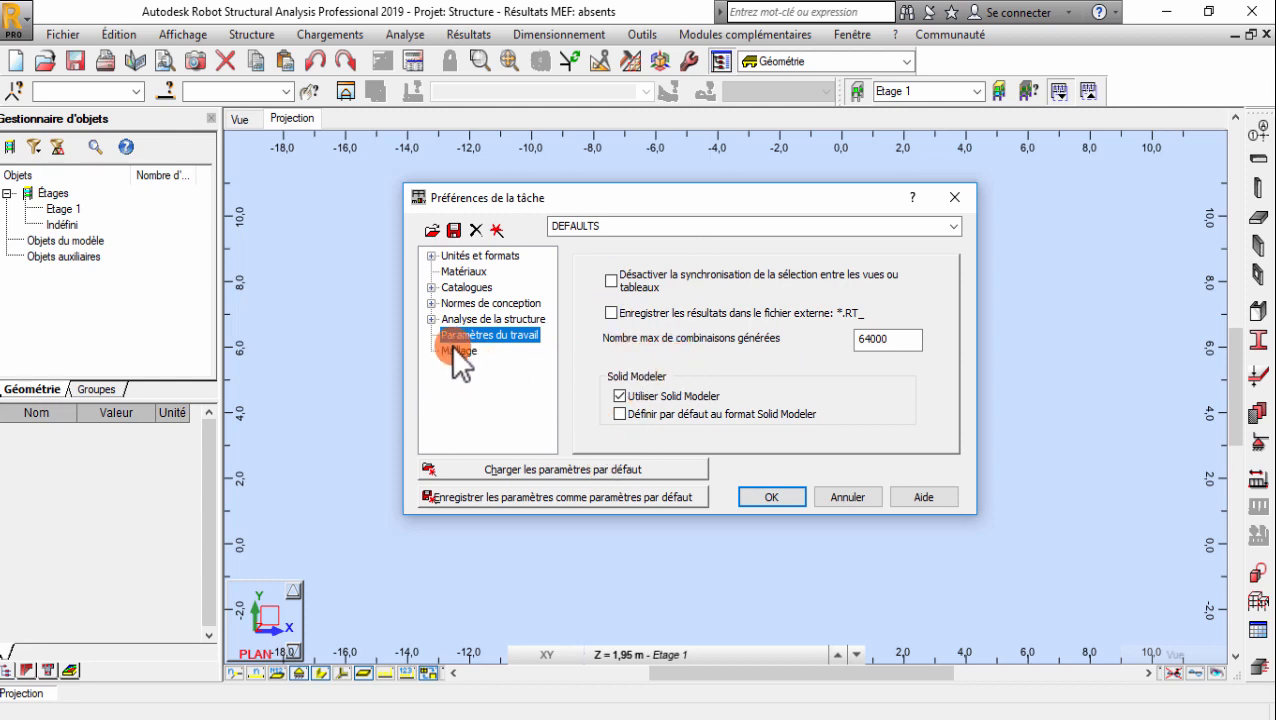
left_click(458, 352)
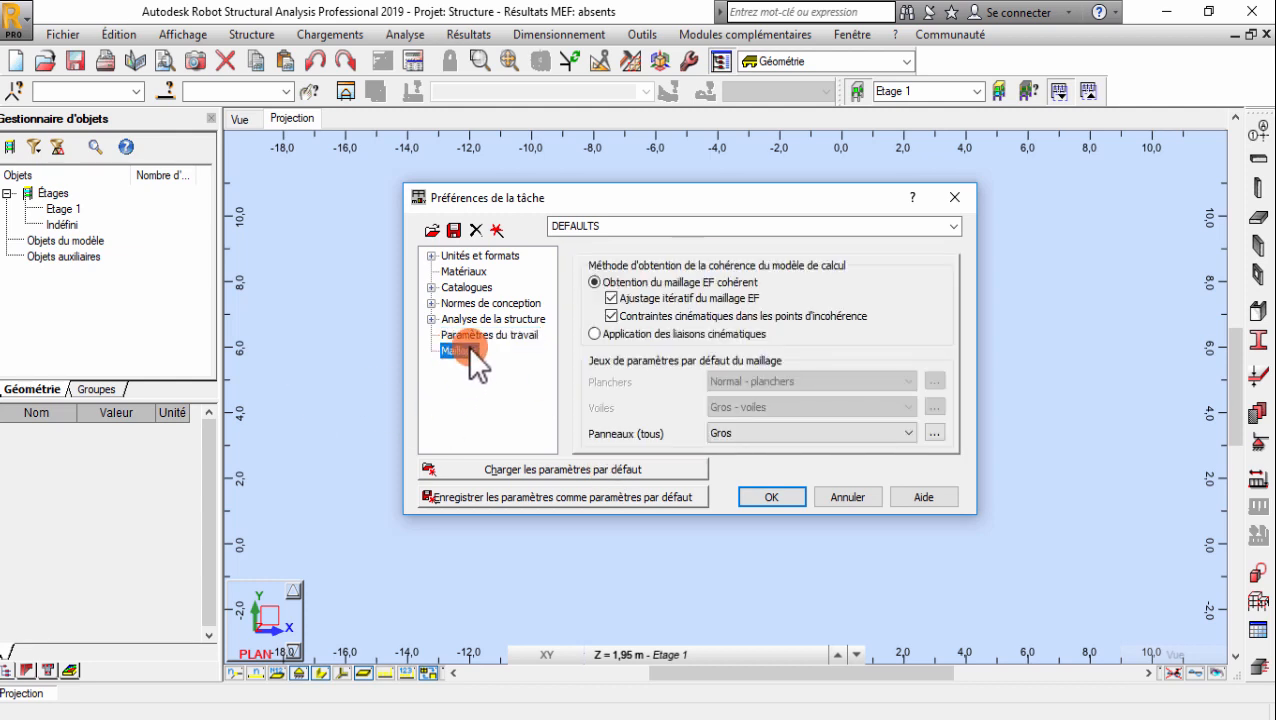
left_click(612, 316)
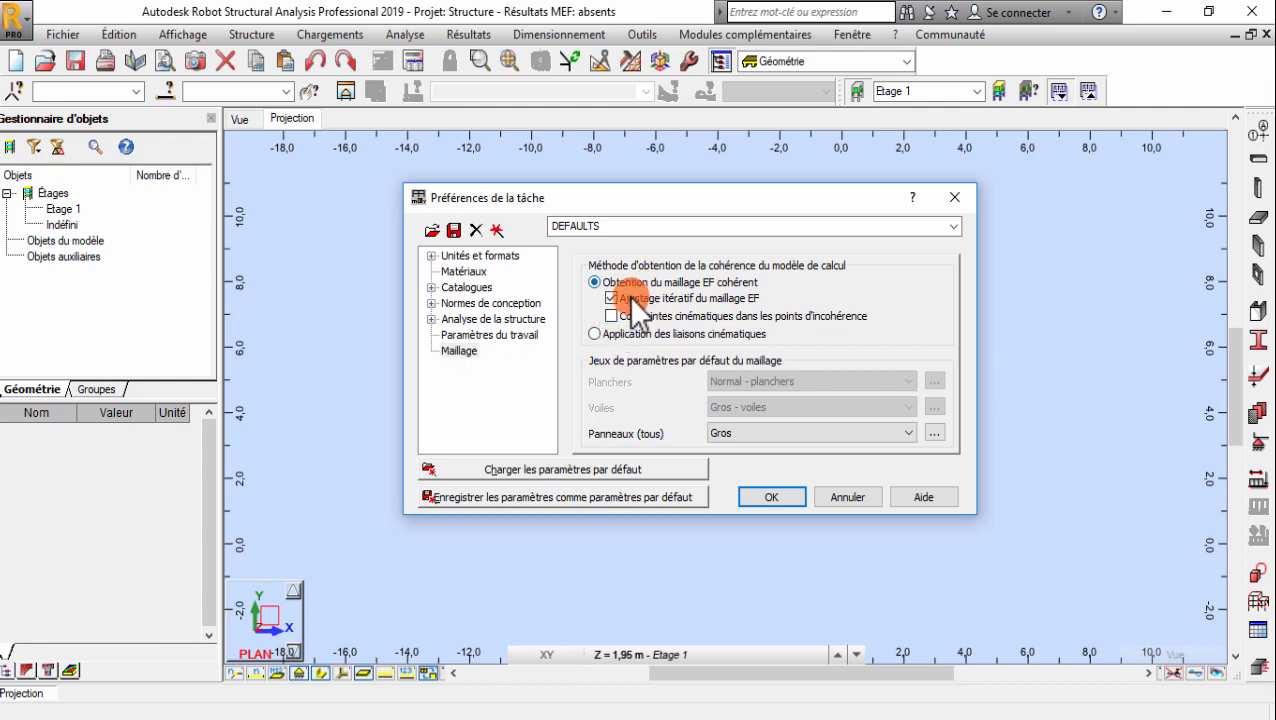
left_click_drag(718, 207, 839, 217)
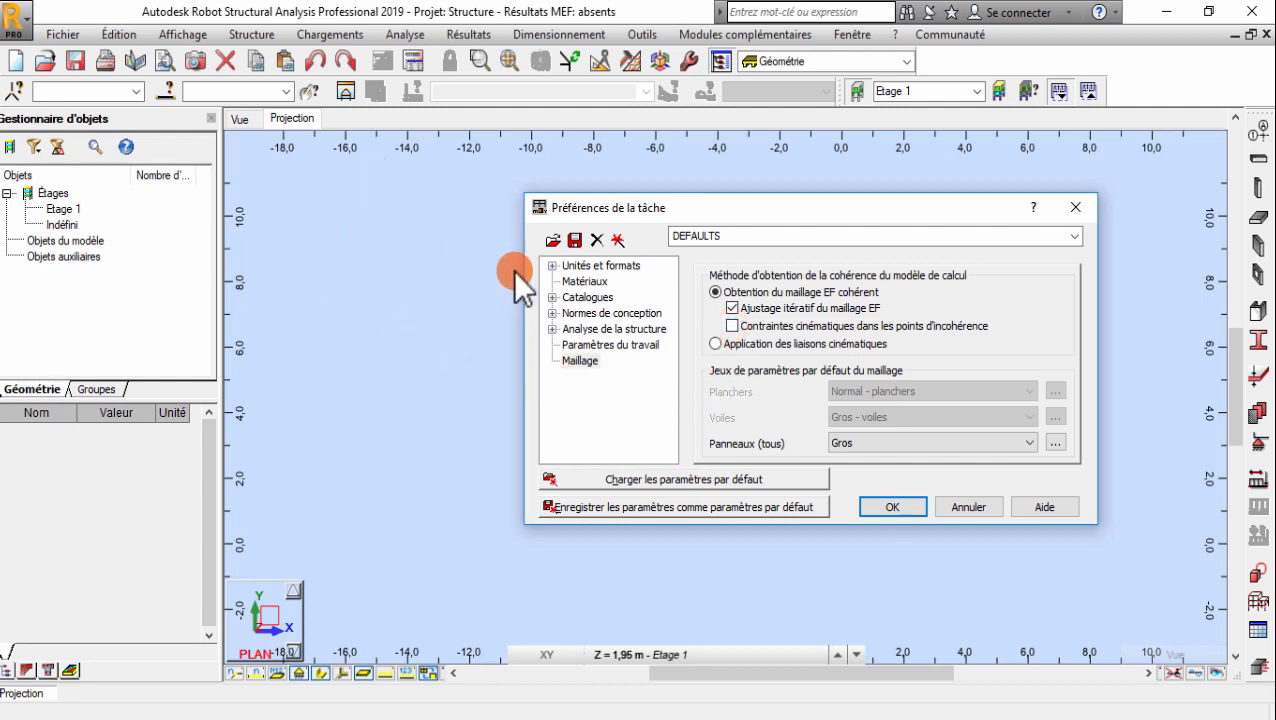
left_click(539, 207)
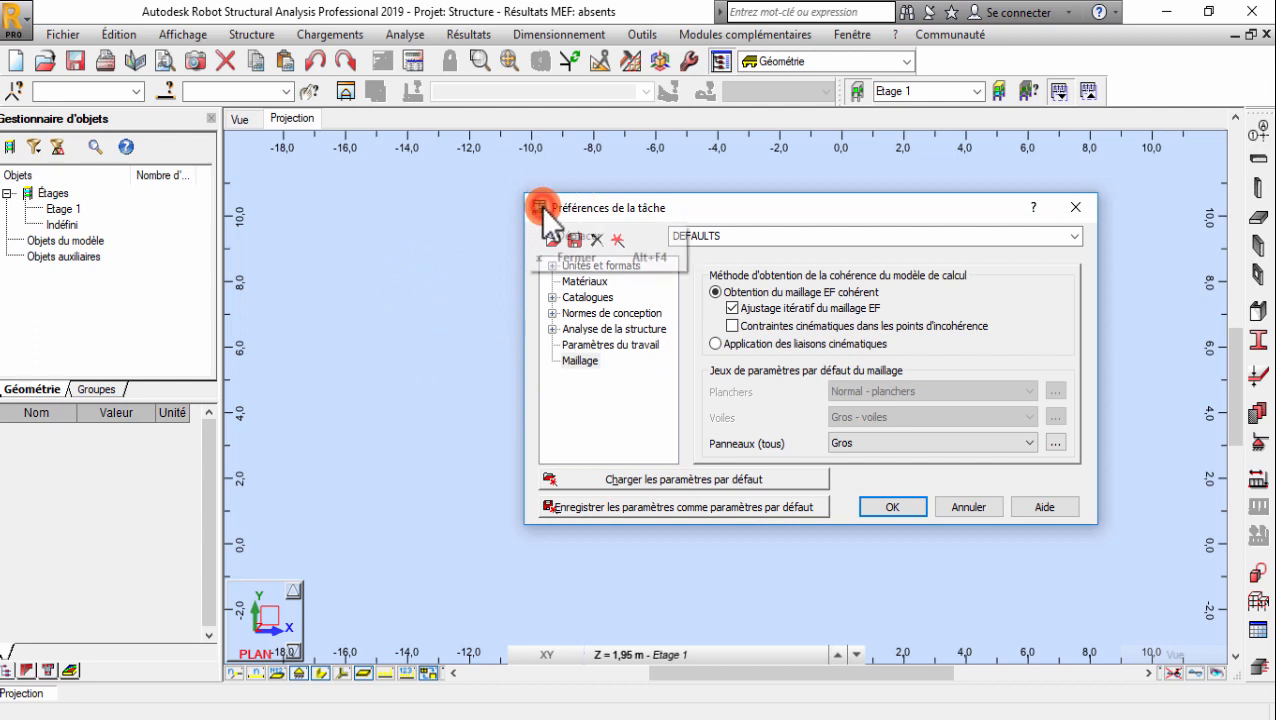
left_click(729, 204)
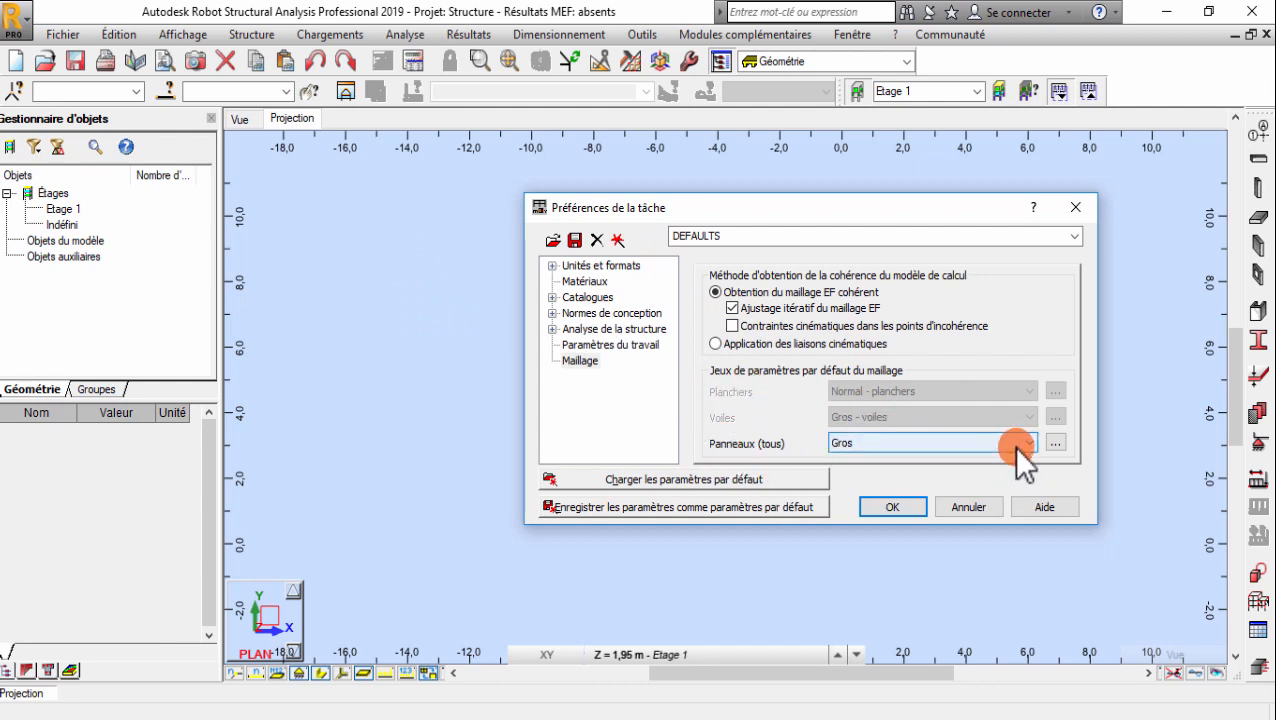
Step: Set the default mesh parameter set for all panels (Panneaux) to Normal
left_click(932, 445)
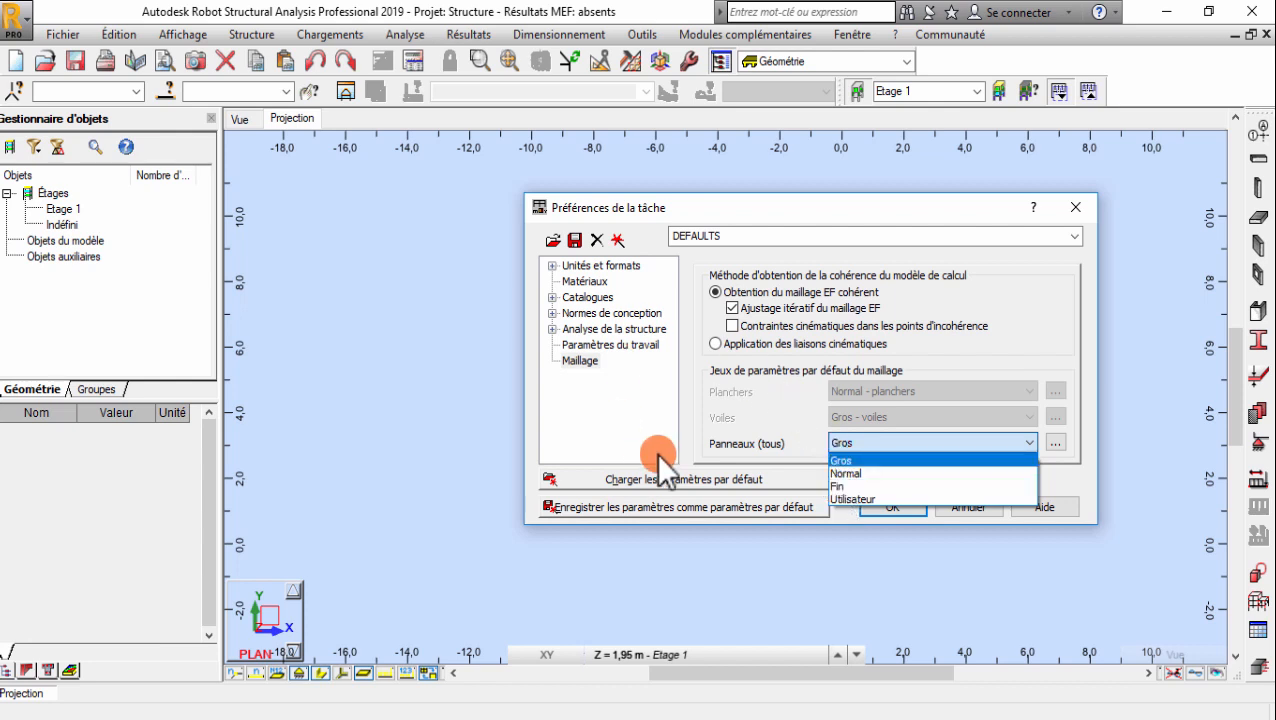
left_click(810, 210)
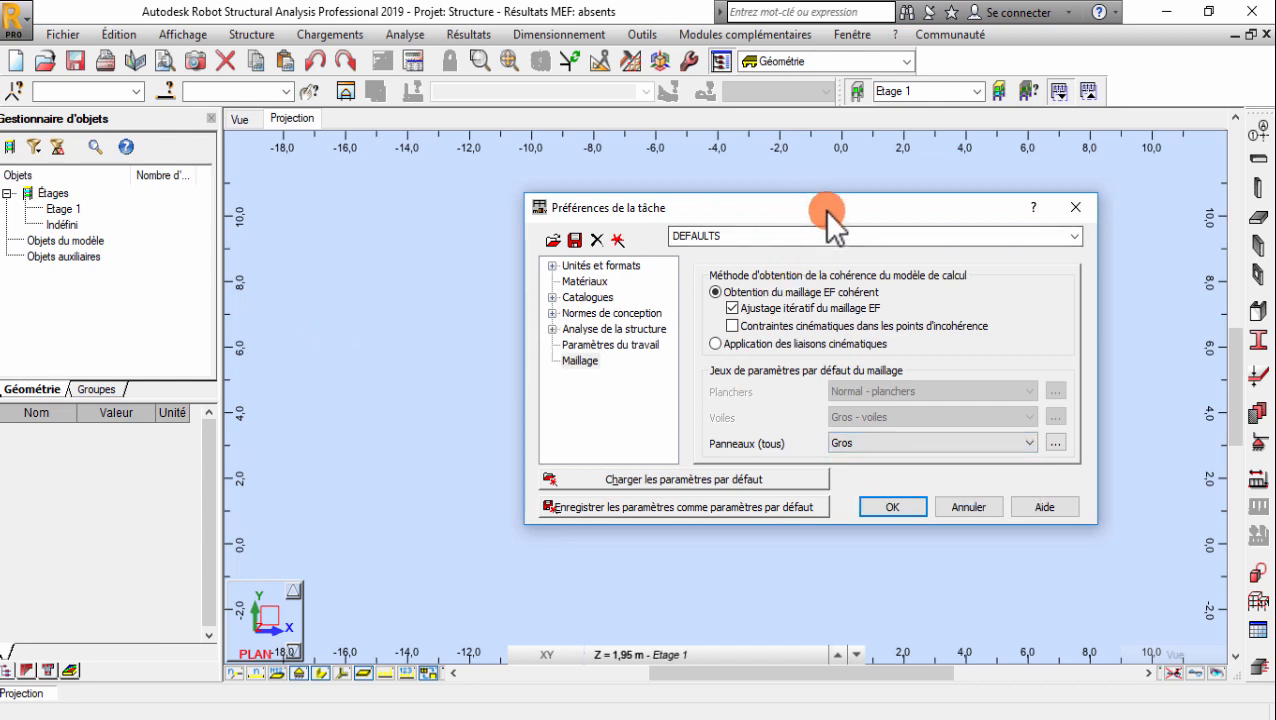
left_click_drag(825, 208, 373, 268)
left_click(410, 497)
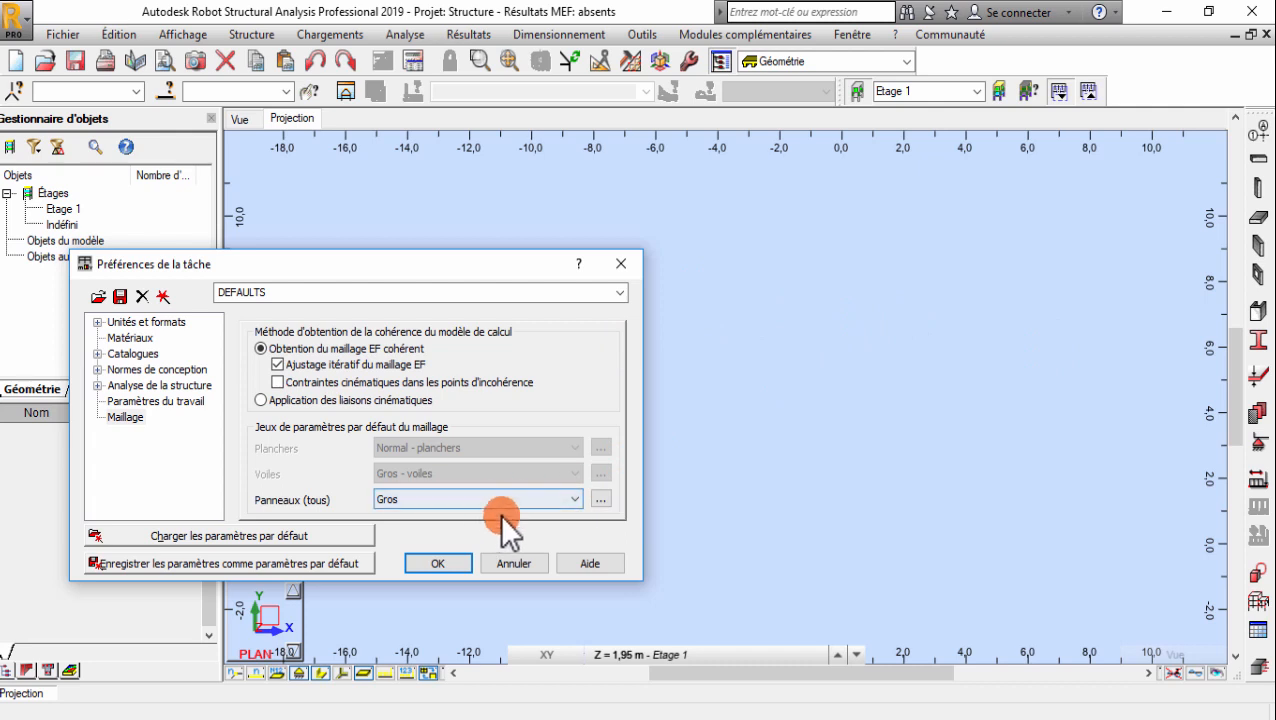
left_click(424, 498)
left_click(424, 499)
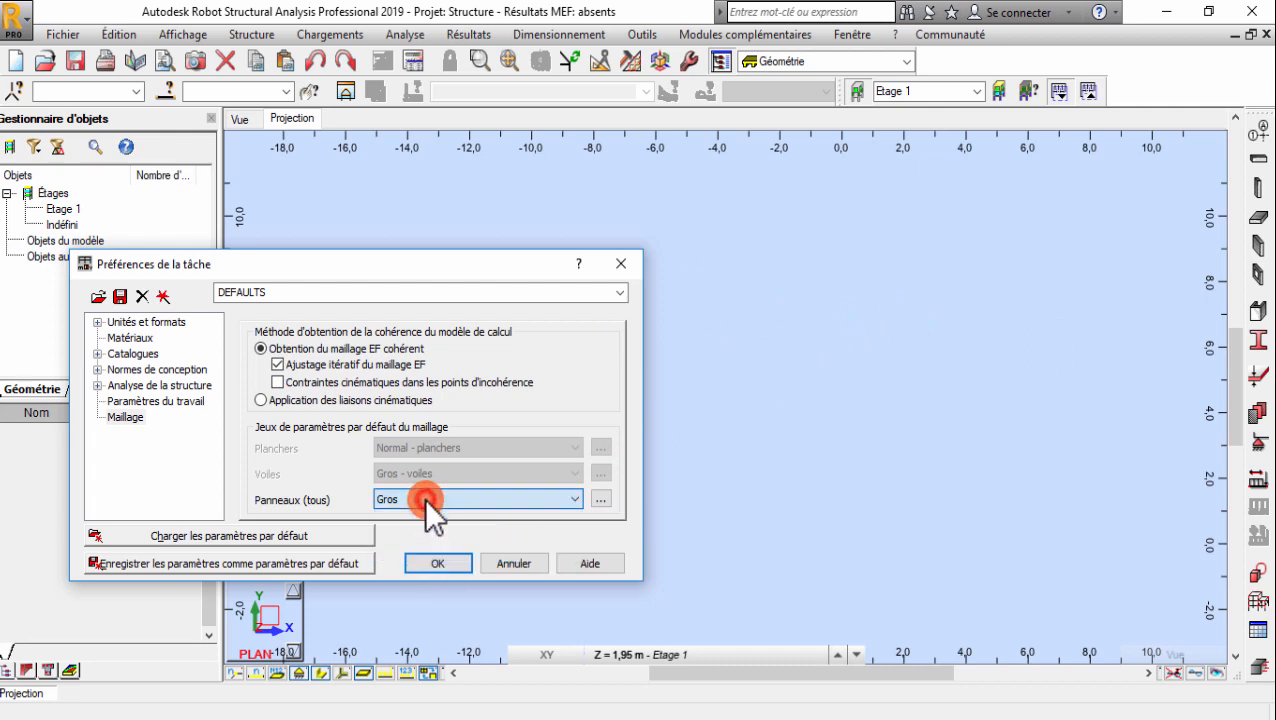
left_click(497, 504)
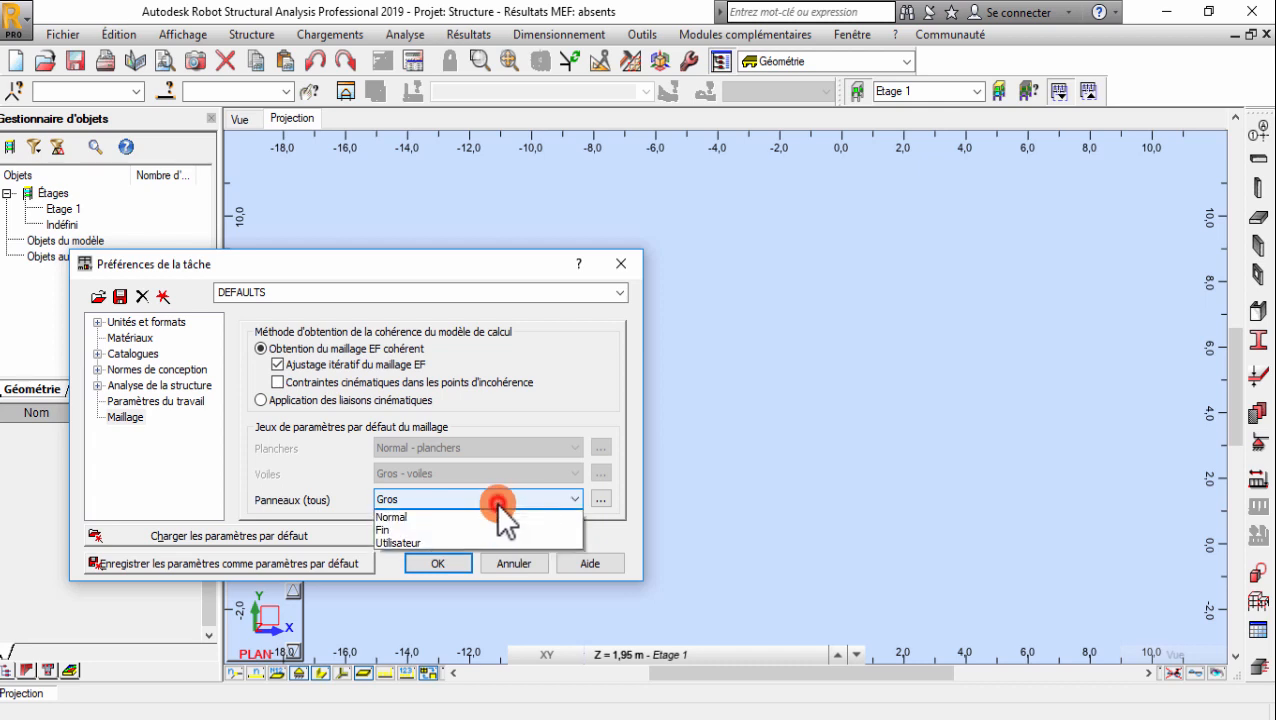
left_click(418, 526)
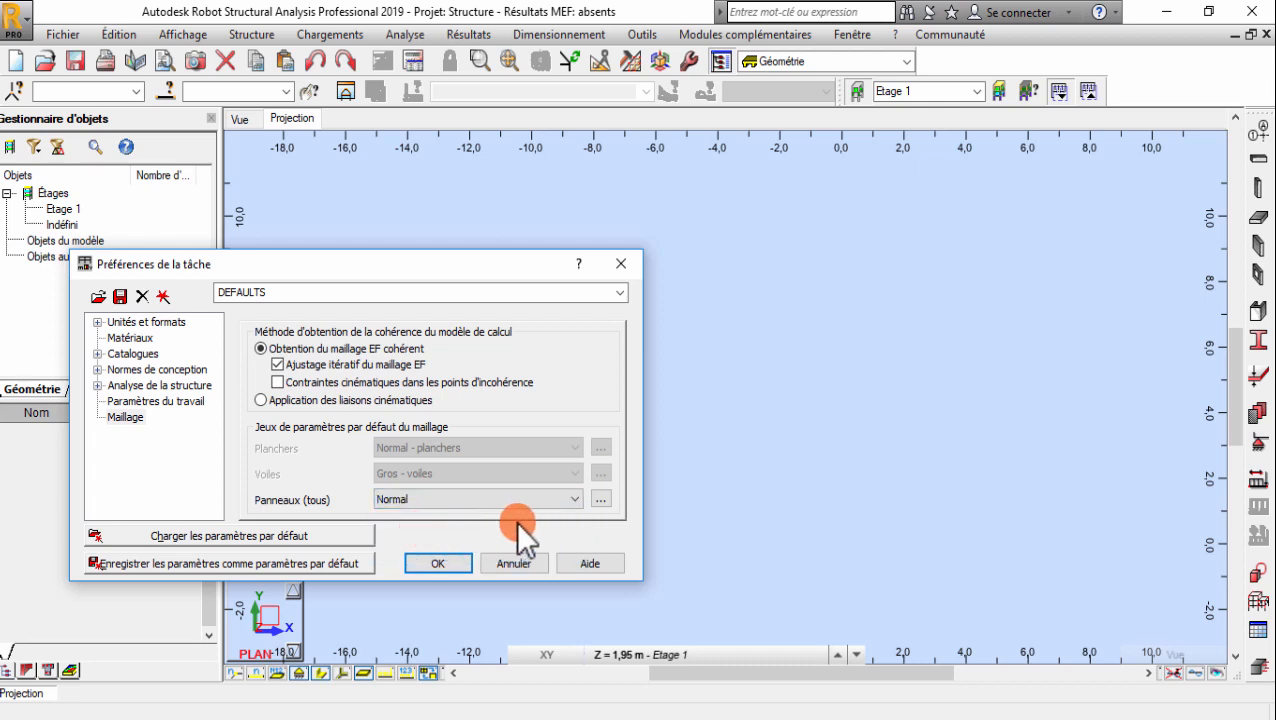
Step: Set the panels' meshing method to Delaunay with mesh generation by element size (Taille de élément)
left_click(599, 499)
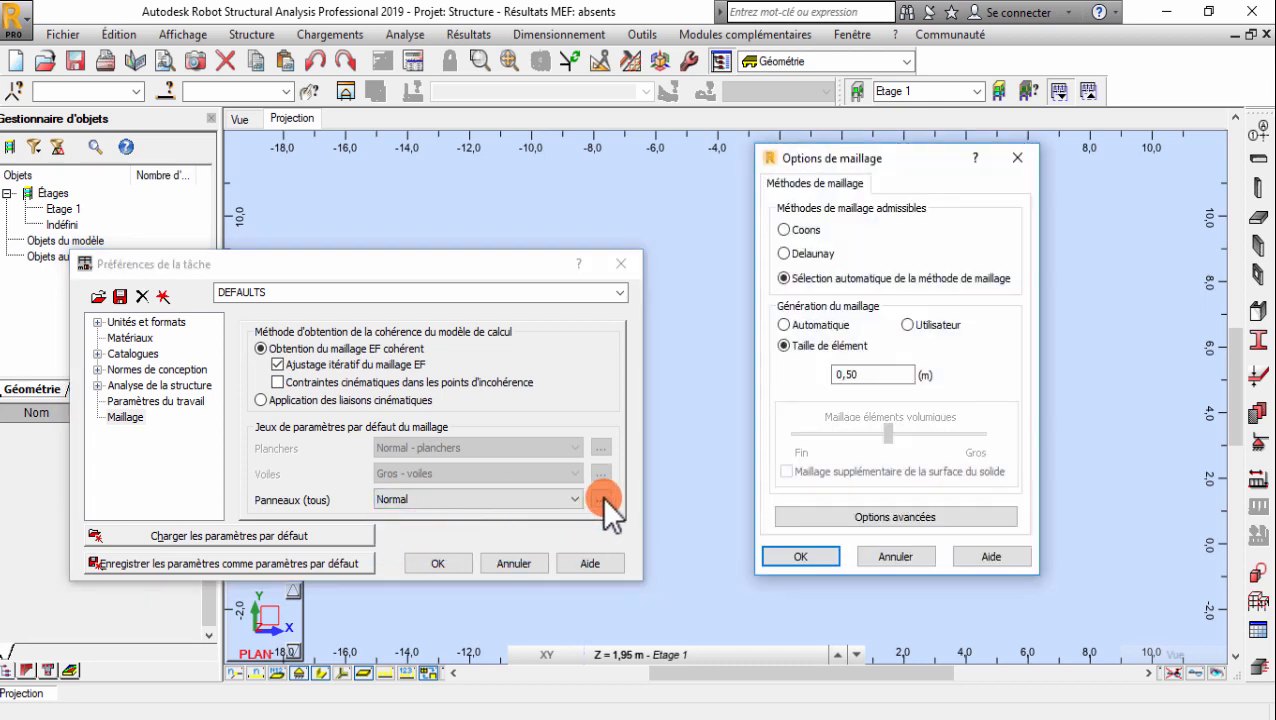
left_click(798, 255)
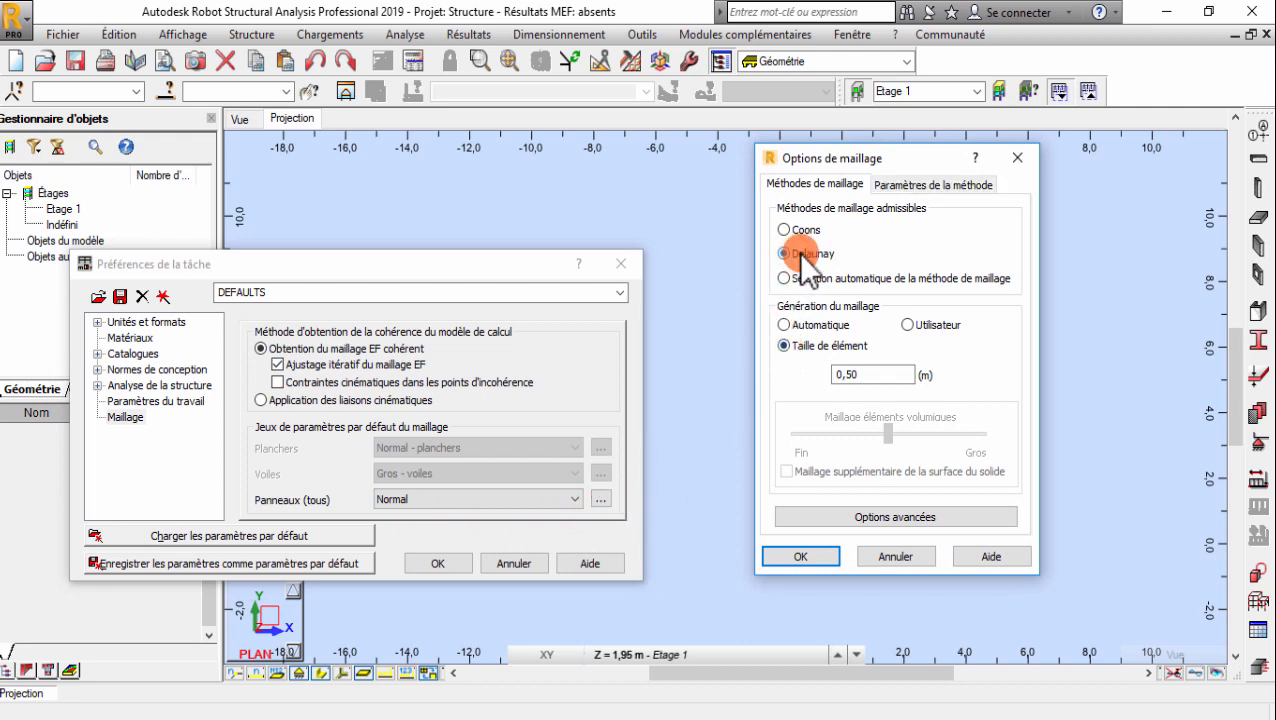
left_click_drag(868, 376, 821, 377)
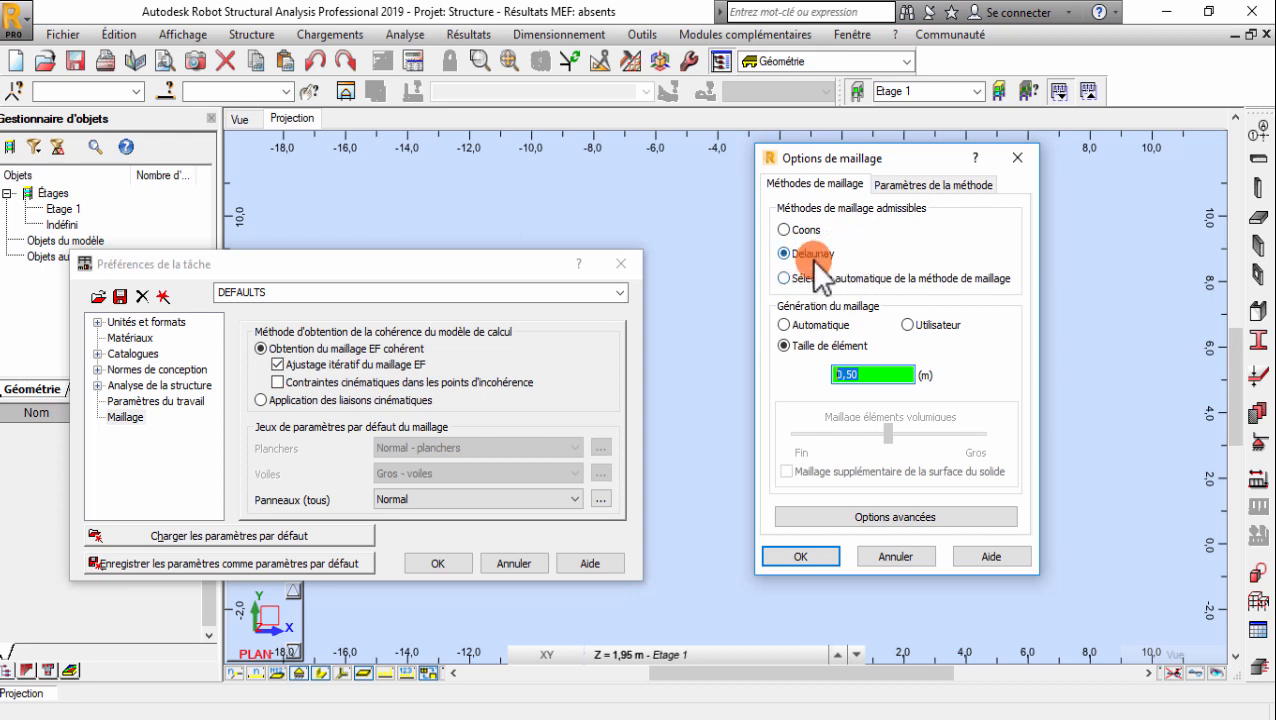
left_click(822, 349)
left_click(852, 372)
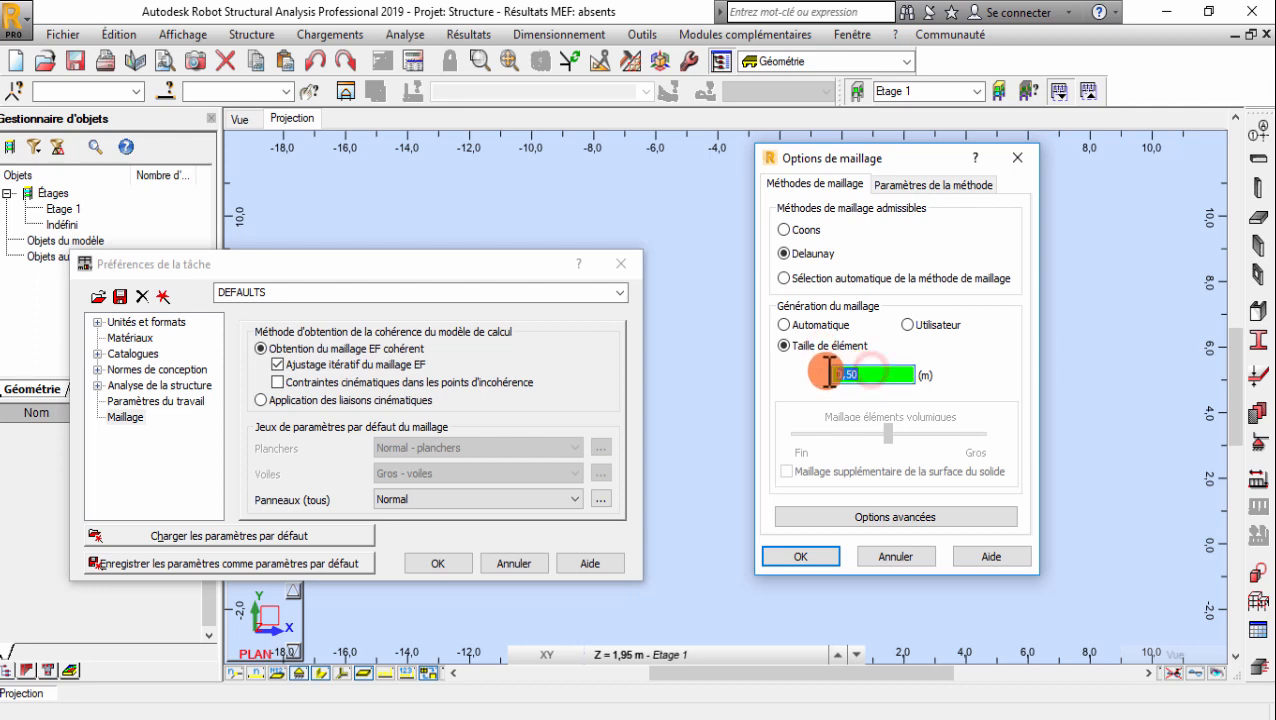
Step: Compare the division settings of the Automatique and Utilisateur mesh generation modes, and restore generation by element size
left_click(783, 325)
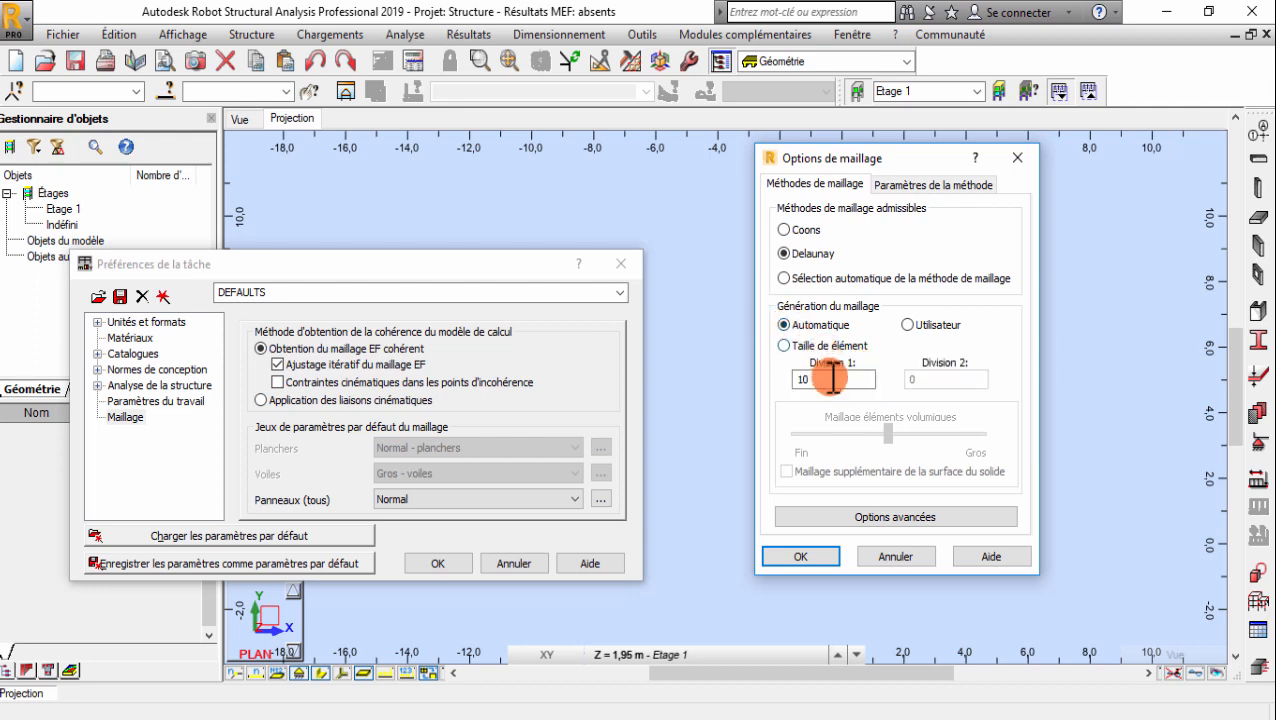
left_click_drag(834, 379, 771, 395)
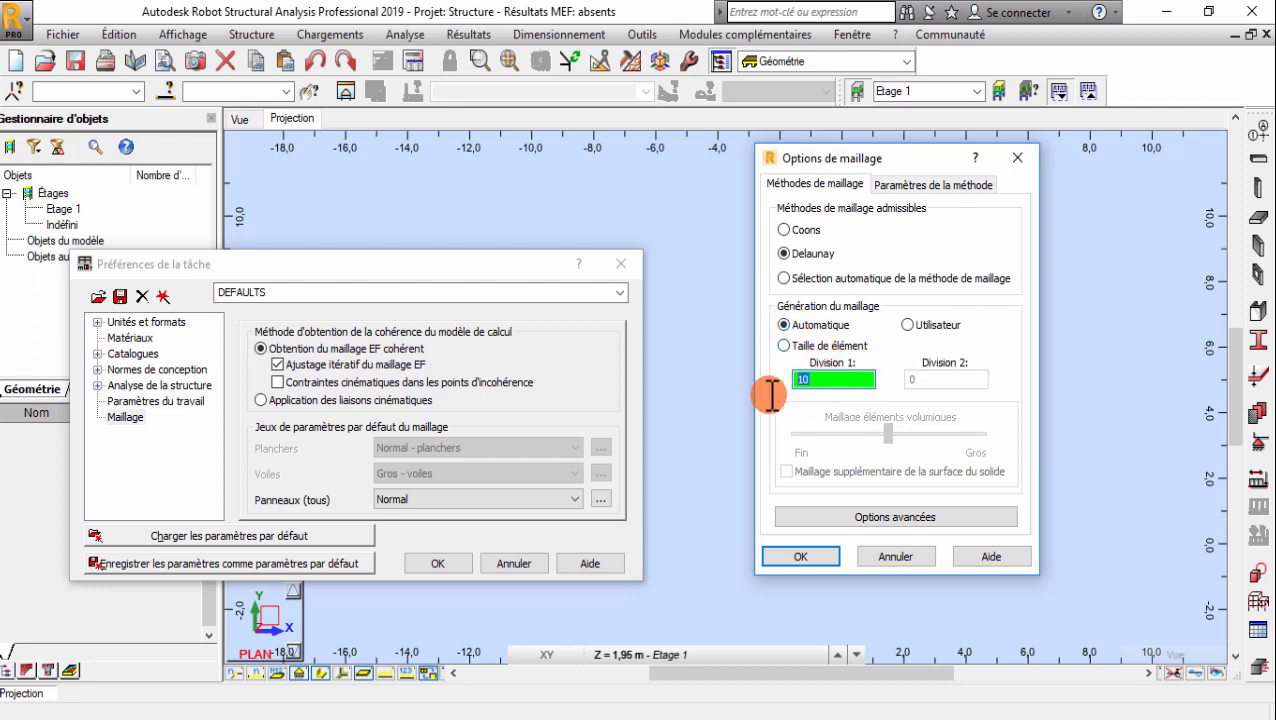
left_click(907, 325)
left_click_drag(842, 378, 765, 384)
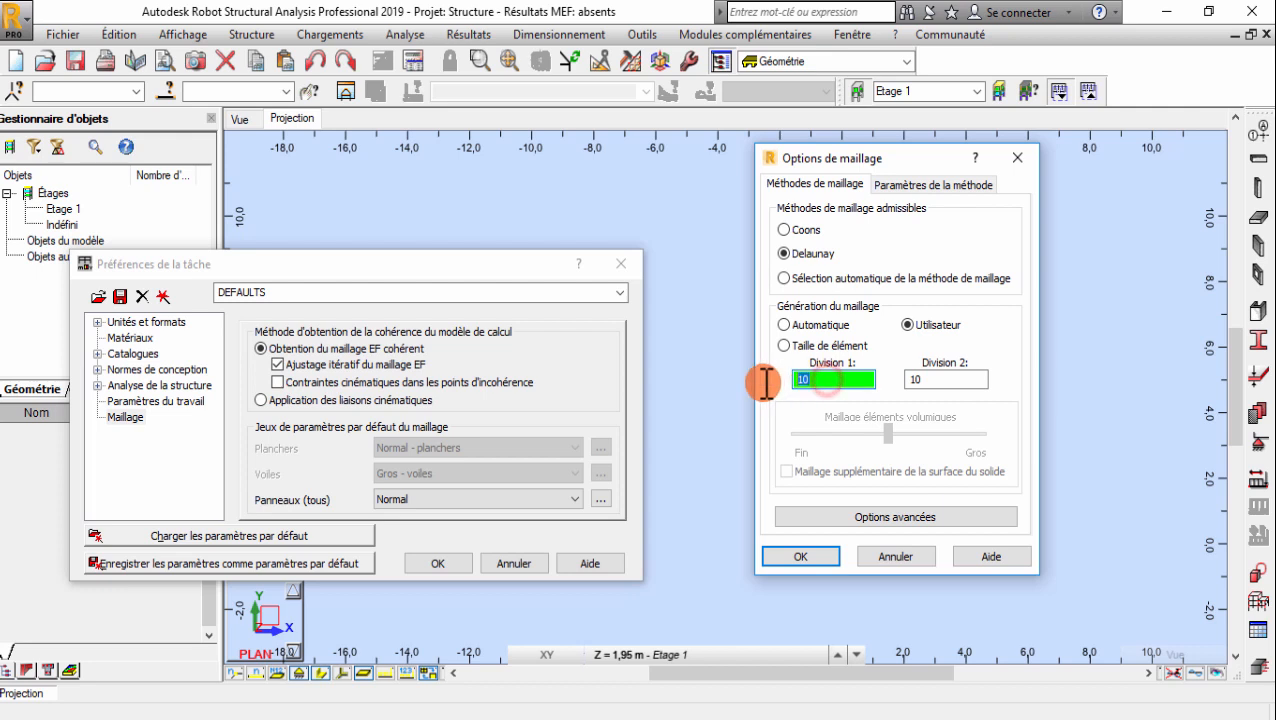
left_click_drag(940, 380, 869, 368)
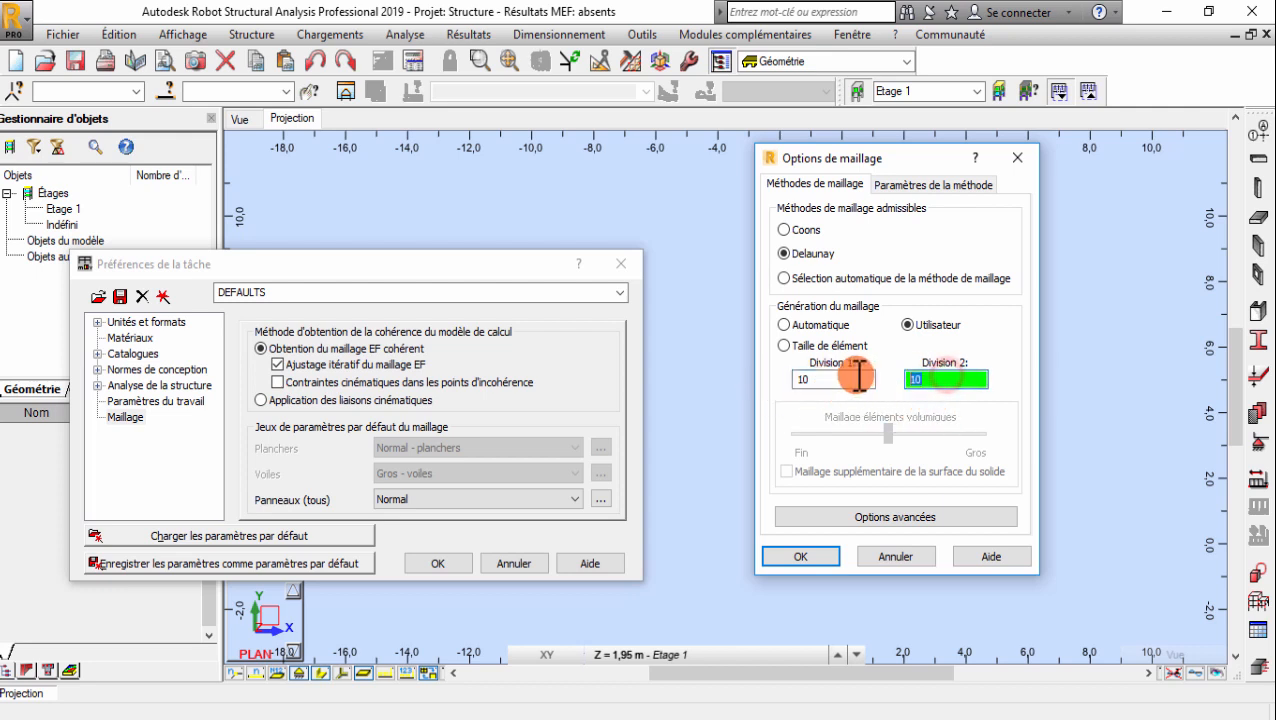
left_click(783, 345)
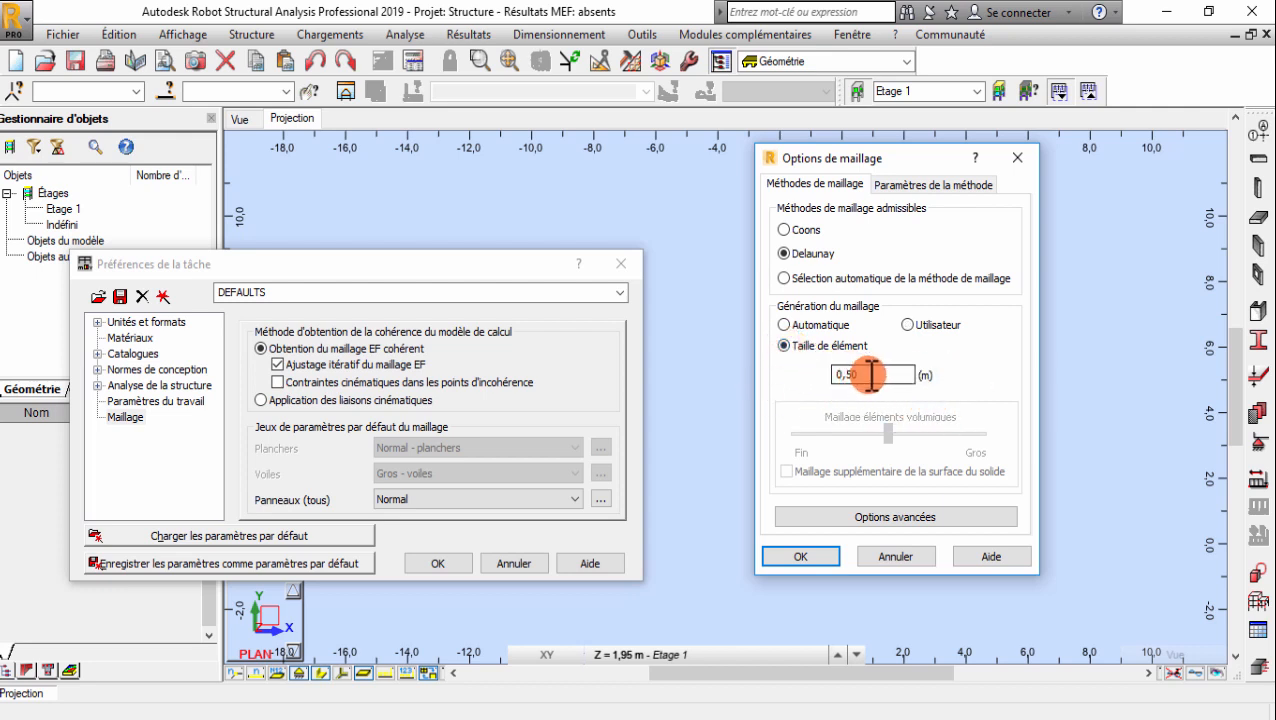
left_click_drag(872, 375, 818, 374)
Step: Check the Delaunay method parameters, and apply the meshing options and the job preferences
left_click(900, 186)
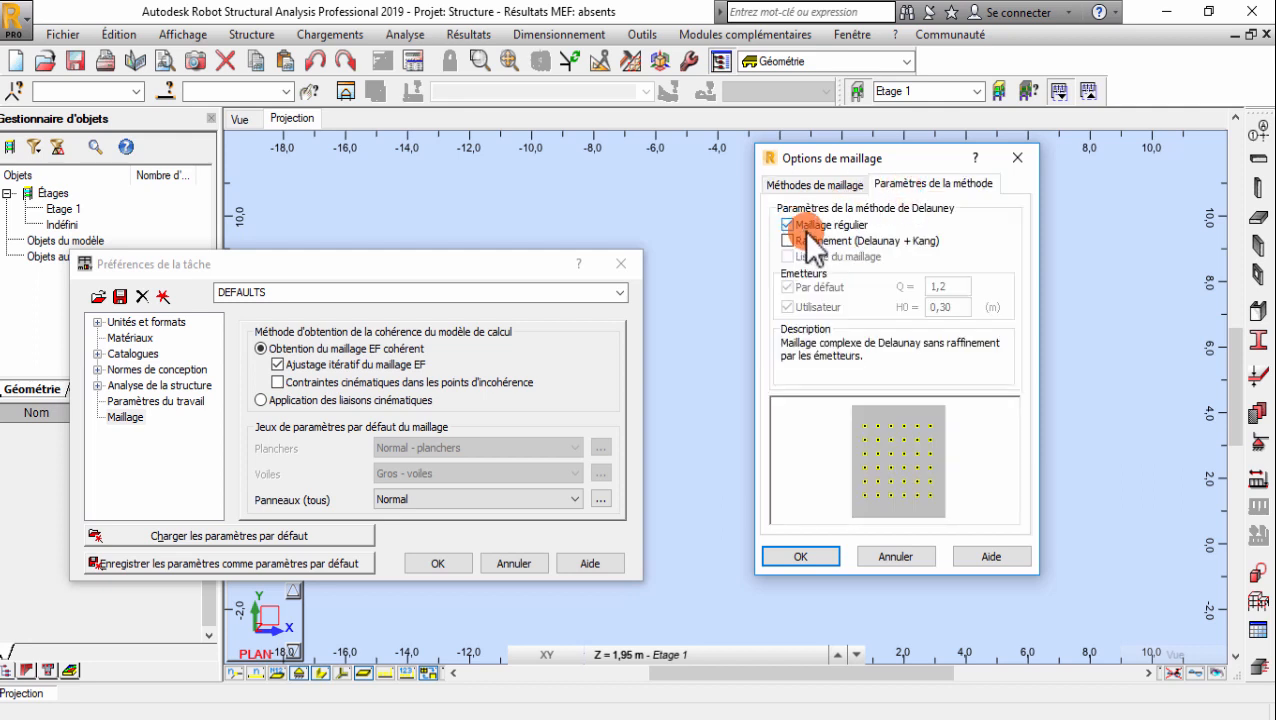
left_click(804, 554)
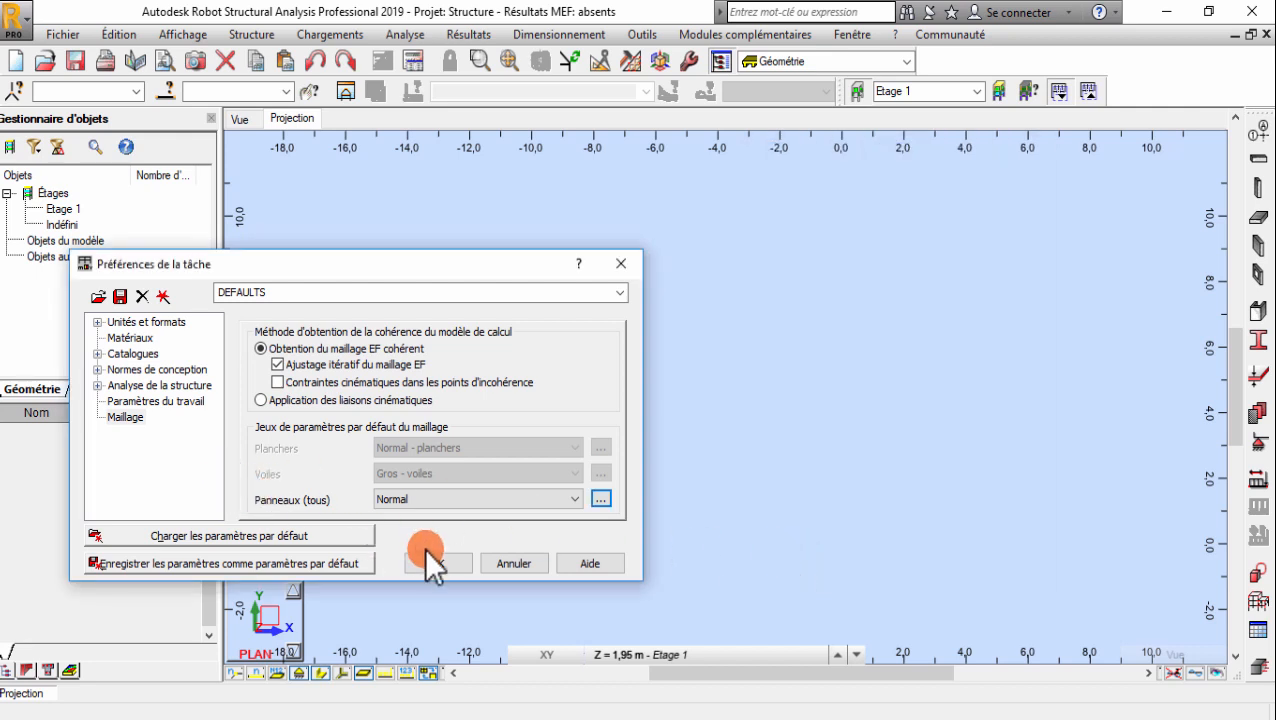
left_click(436, 562)
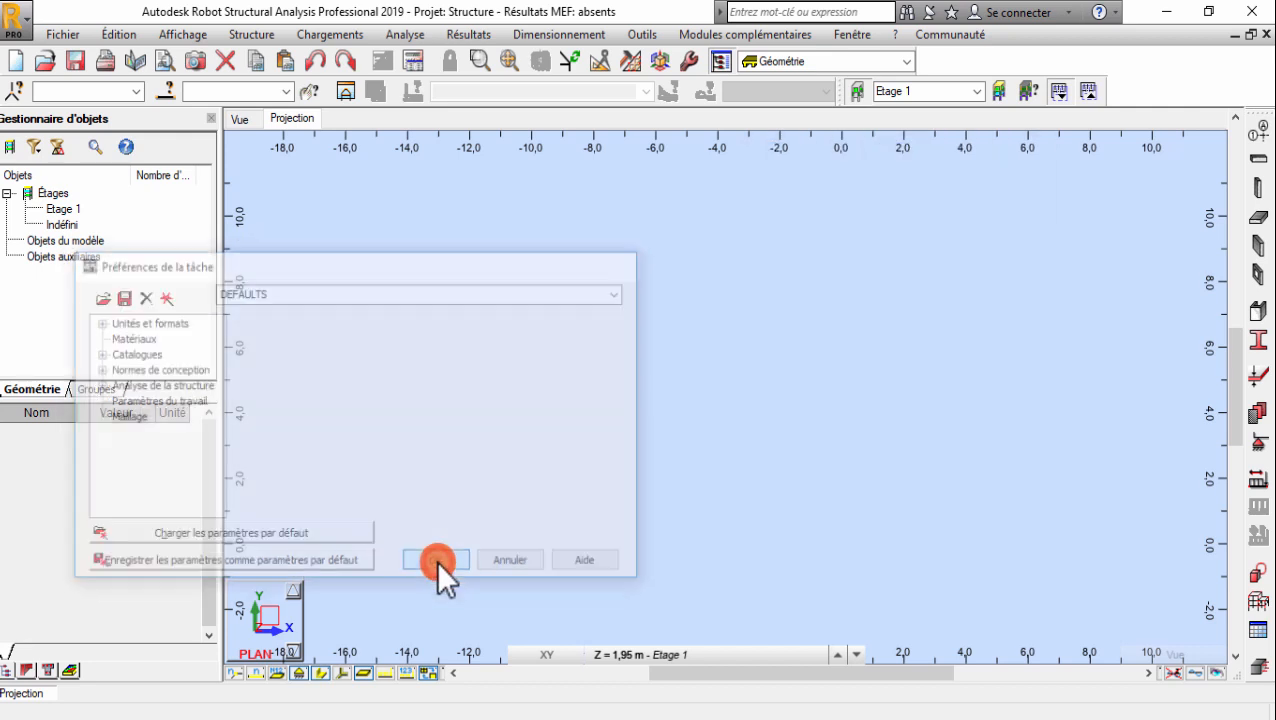